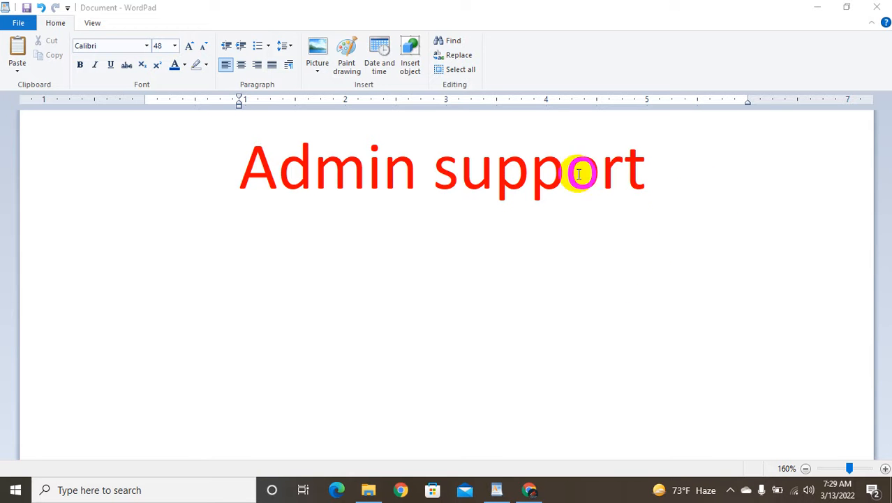
# Step: Switch from the WordPad document to the yelp.com spreadsheet in Chrome and maximize its window
pyautogui.click(701, 183)
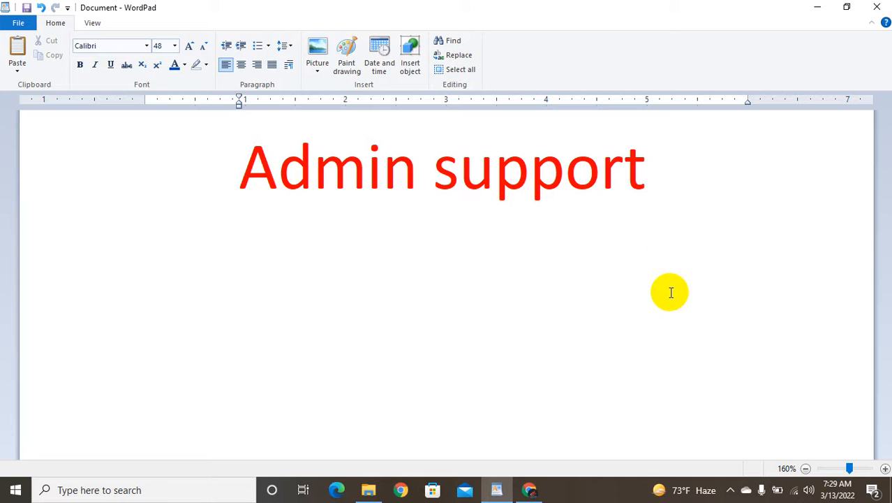
pyautogui.moveTo(491, 499)
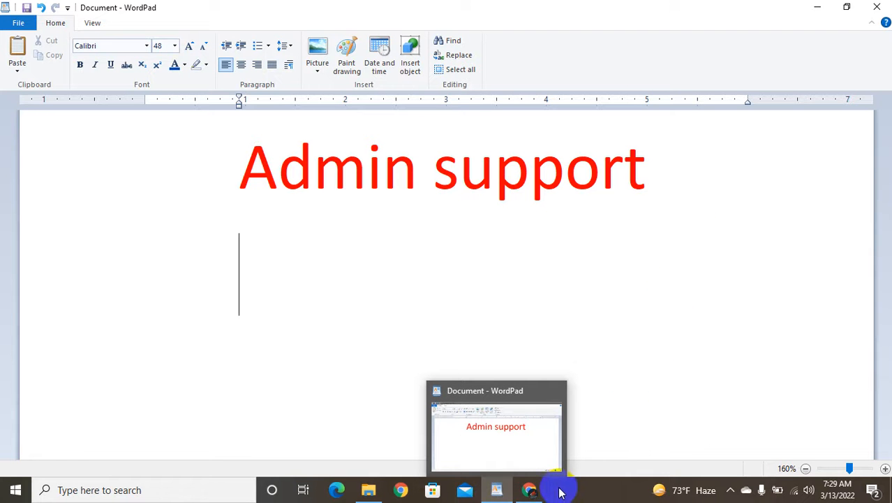
pyautogui.moveTo(543, 489)
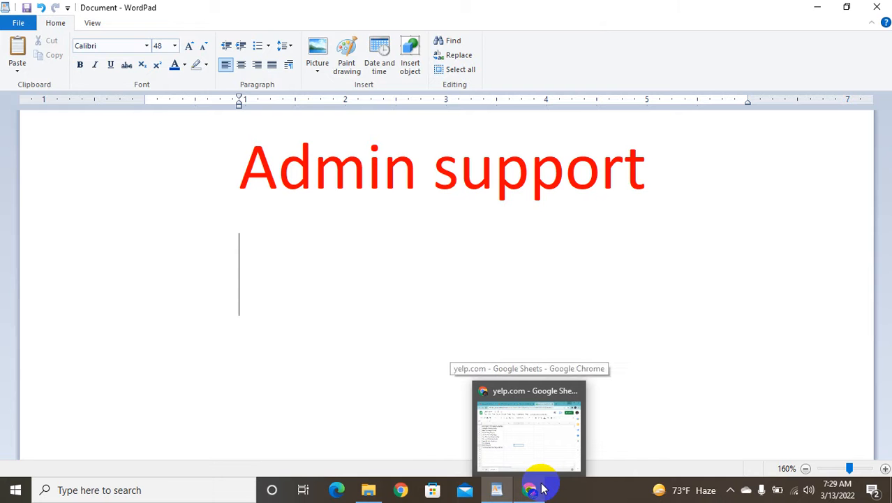
pyautogui.moveTo(548, 424)
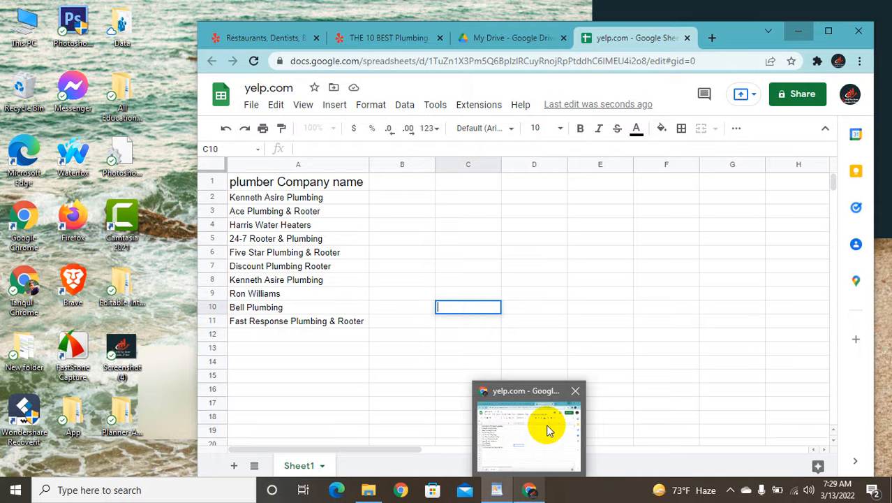
pyautogui.click(548, 429)
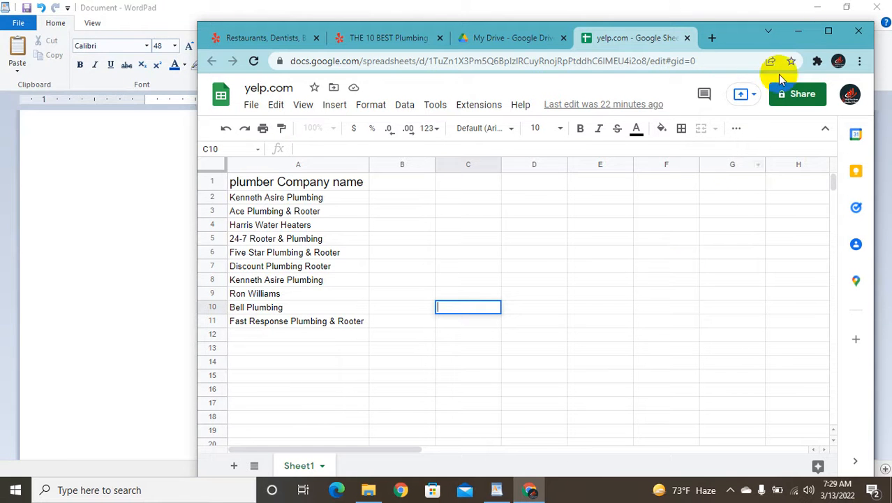
pyautogui.click(831, 29)
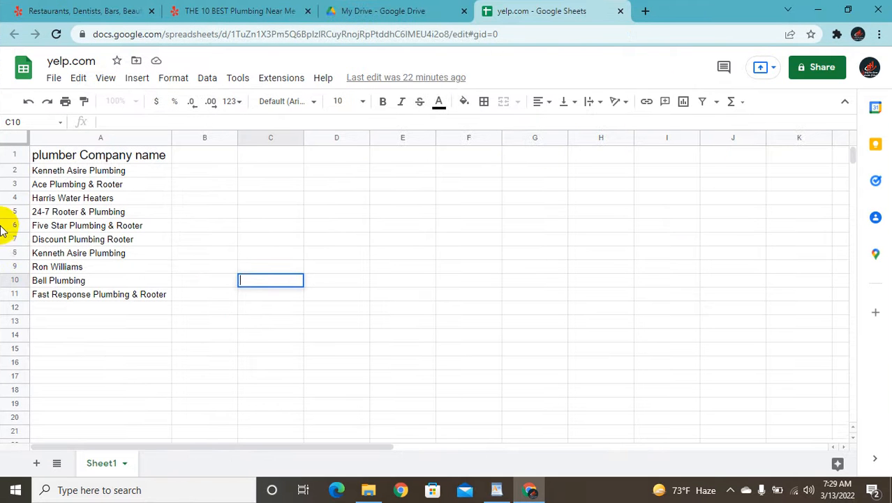
# Step: Copy the plumber company name from cell A2
pyautogui.doubleClick(150, 166)
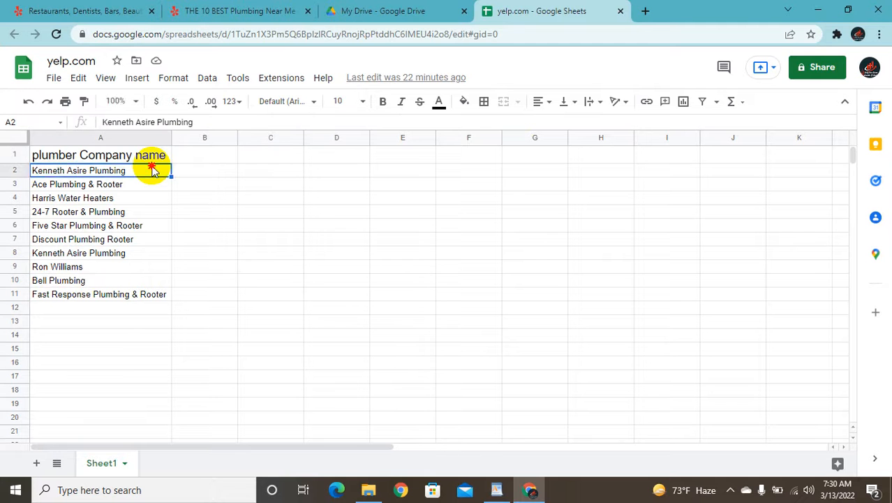
pyautogui.hotkey('ctrl', 'a')
pyautogui.hotkey('ctrl', 'c')
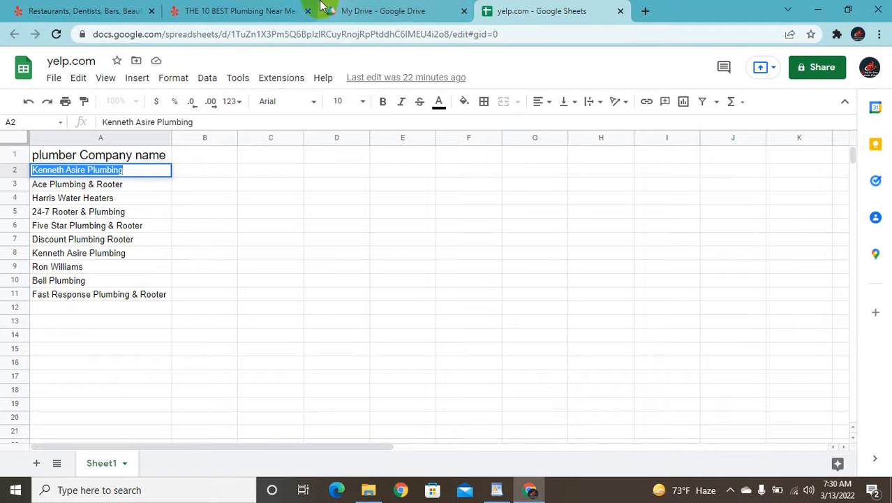
# Step: Open the google.com homepage in a new browser tab and search for the copied company name
pyautogui.click(645, 10)
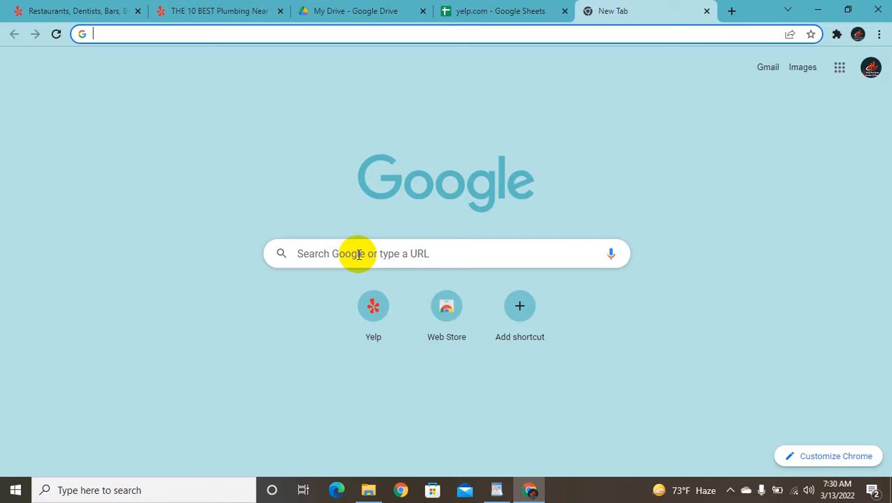
pyautogui.click(359, 253)
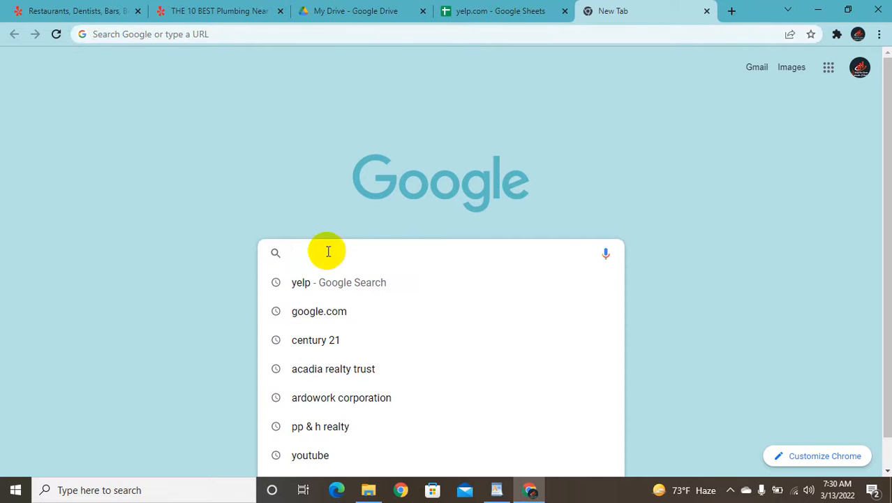
pyautogui.click(336, 314)
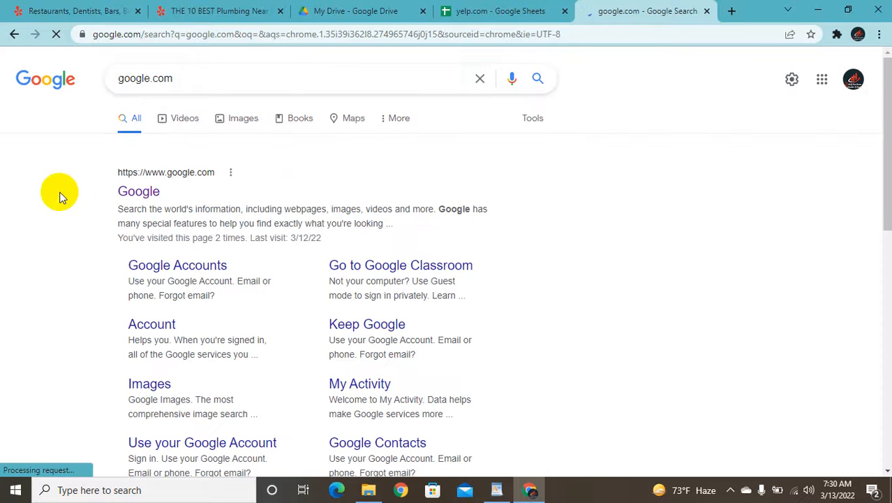
pyautogui.click(127, 192)
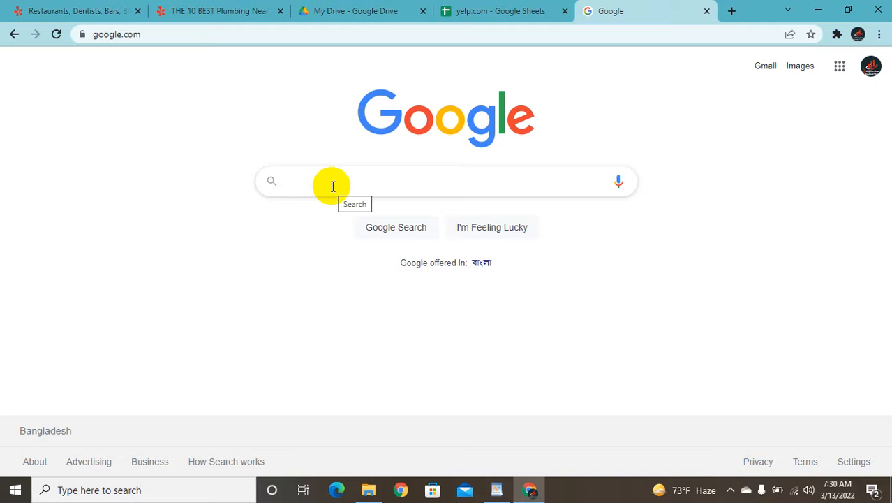
pyautogui.hotkey('ctrl', 'v')
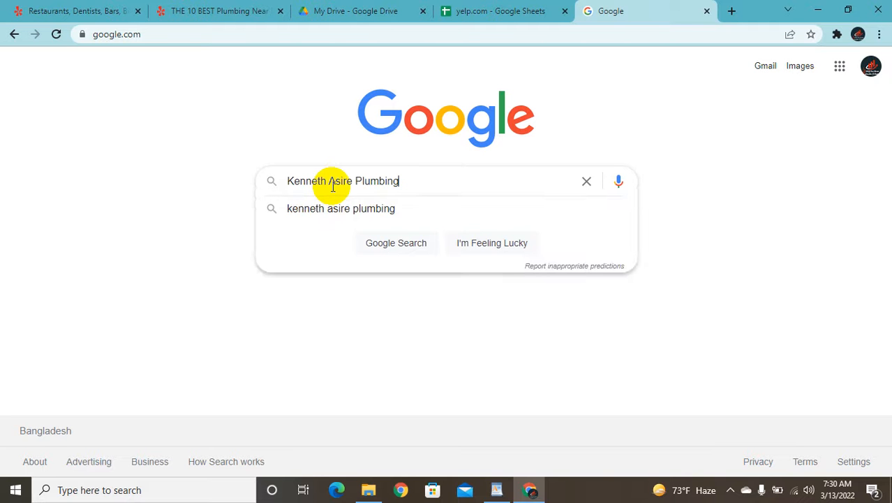
pyautogui.press('Return')
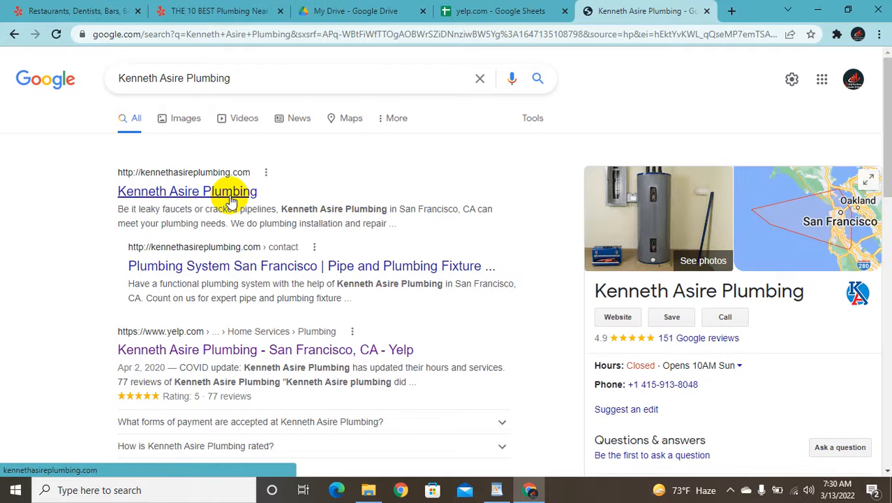
# Step: Look over the search results, open the plumbing company's own website and go to its Contact page
pyautogui.scroll(-3, 856, 223)
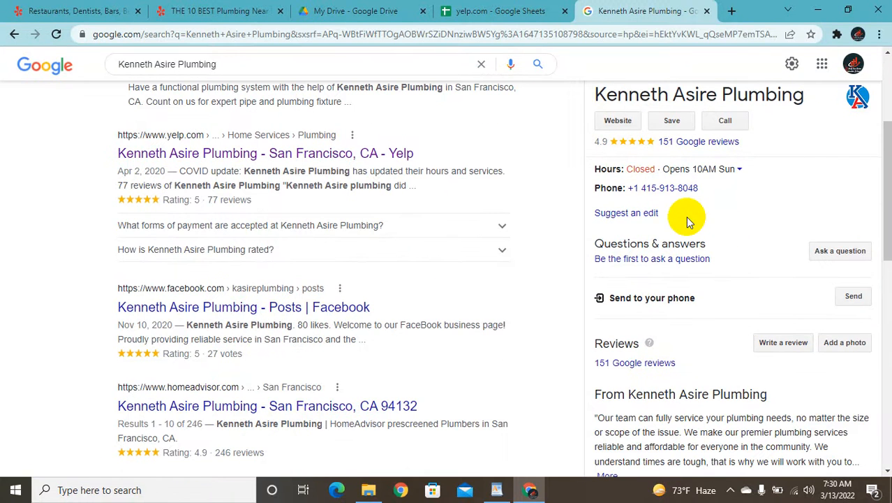
pyautogui.scroll(-2, 686, 216)
pyautogui.scroll(5, 686, 216)
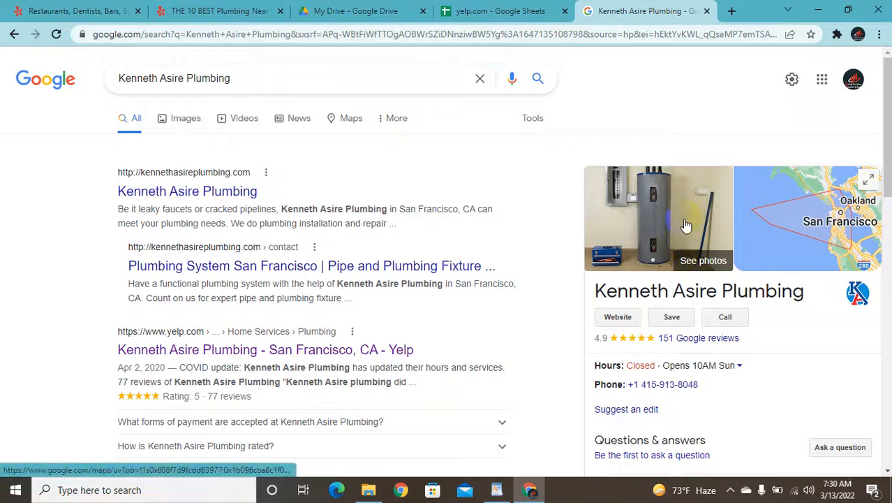
pyautogui.click(250, 192)
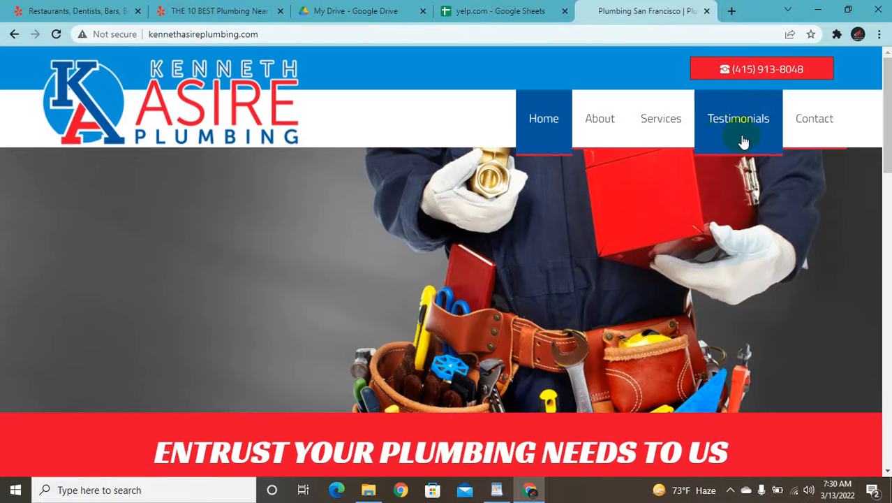
pyautogui.click(815, 140)
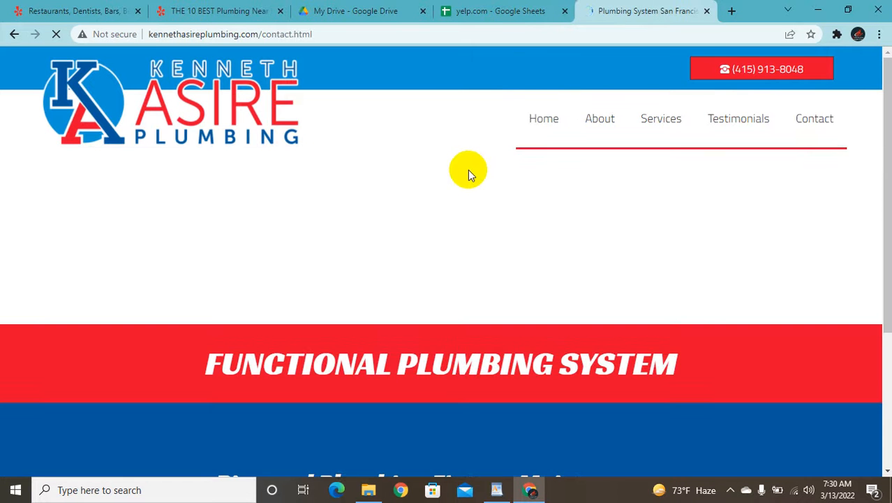
# Step: Examine the whole Contact page for the company's address, phone number and email details
pyautogui.scroll(-5, 620, 203)
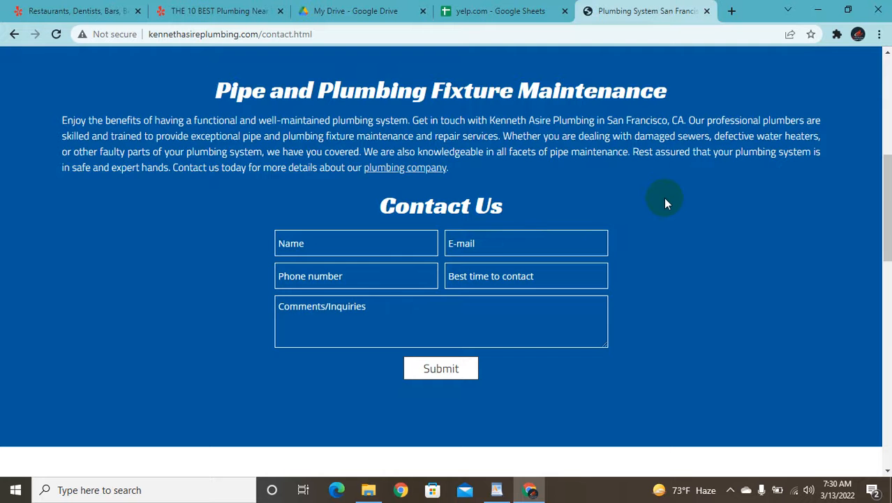
pyautogui.scroll(-4, 663, 197)
pyautogui.scroll(-4, 664, 198)
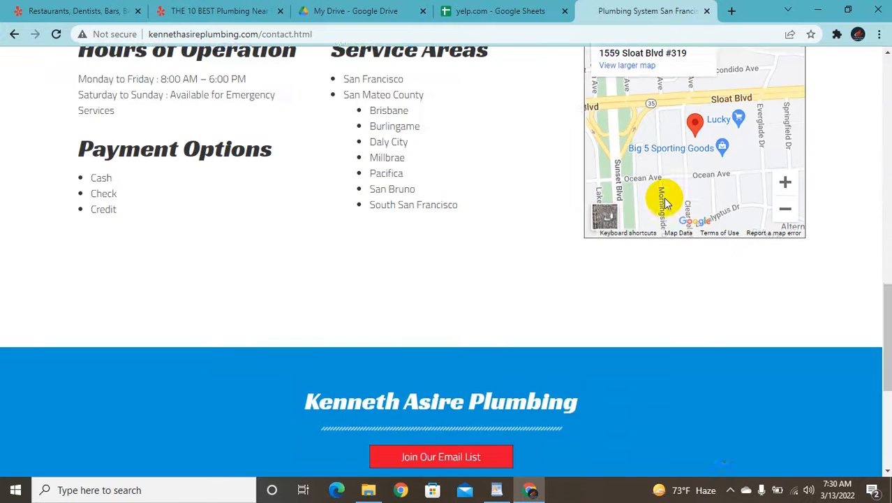
pyautogui.scroll(-4, 664, 198)
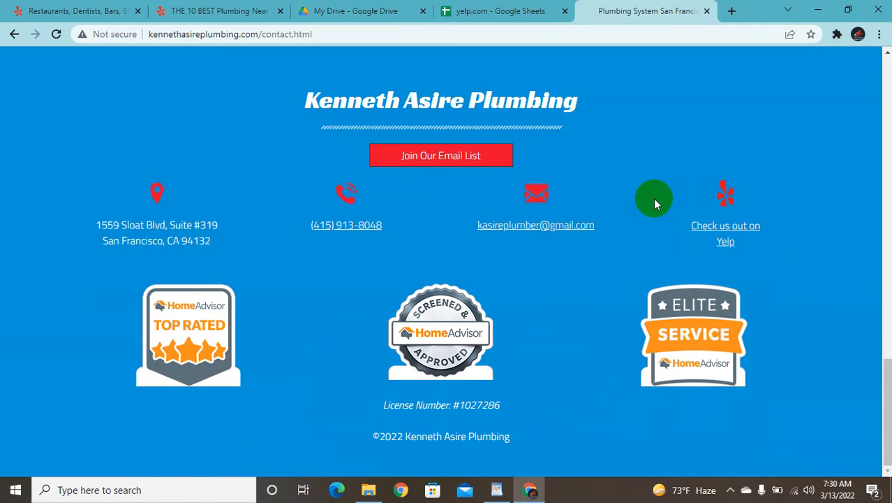
pyautogui.scroll(15, 653, 200)
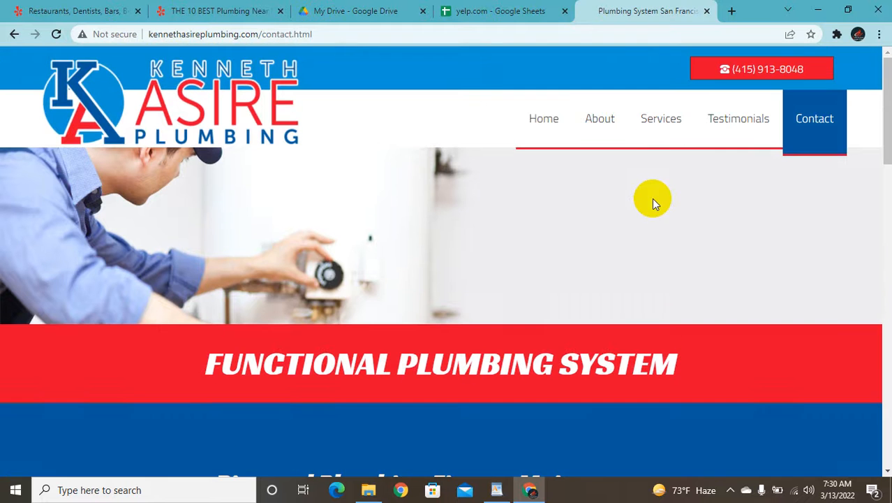
# Step: Return to the yelp.com spreadsheet and enter the column header "street add" in cell B1
pyautogui.click(504, 10)
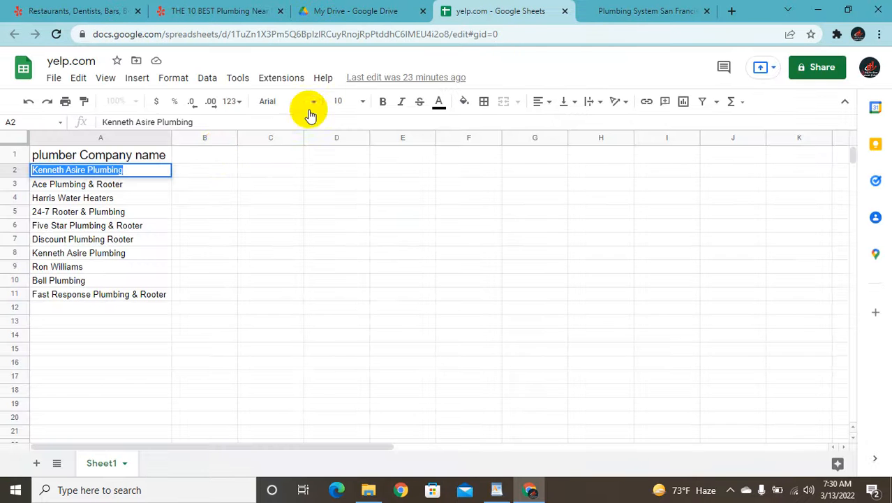
pyautogui.click(218, 153)
pyautogui.doubleClick(217, 153)
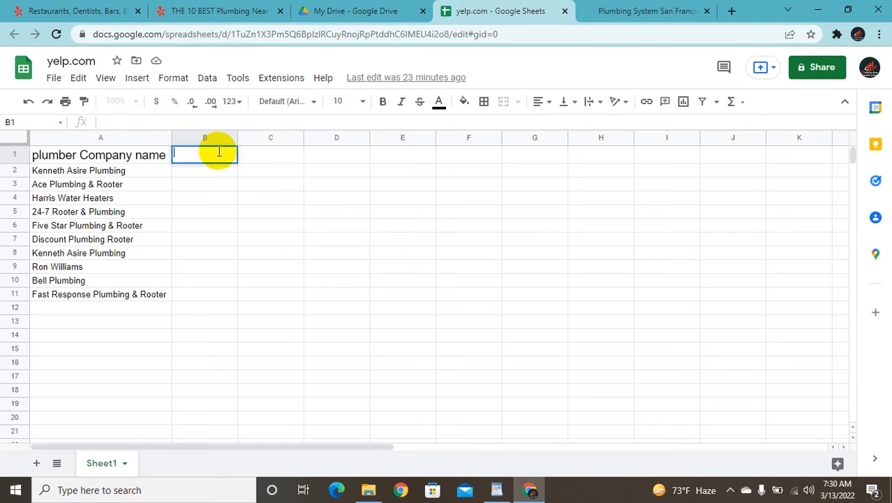
pyautogui.write('st')
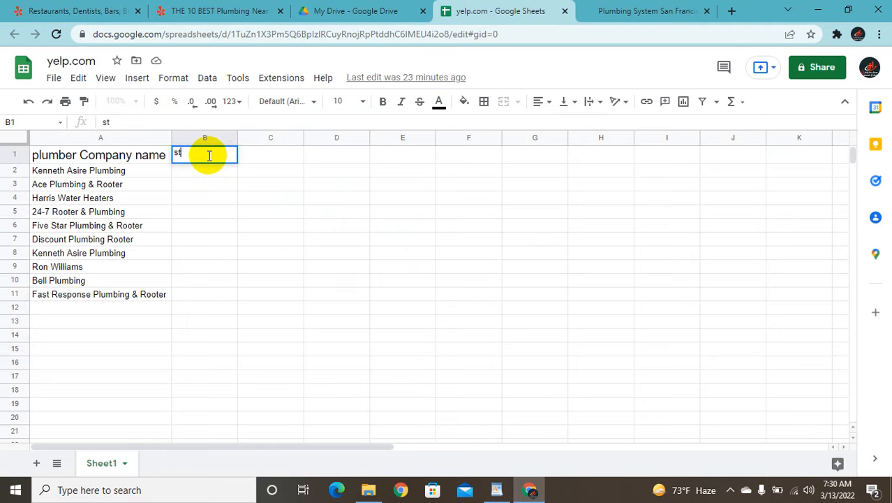
pyautogui.write('reet')
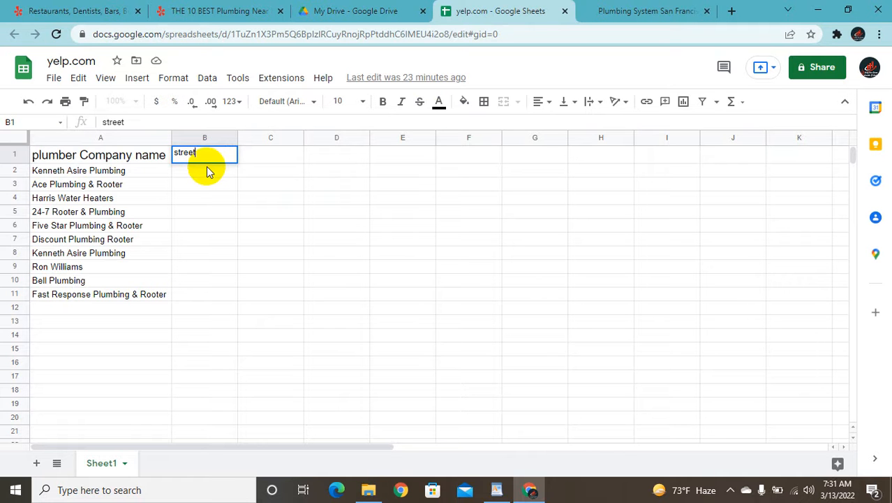
pyautogui.write(' add')
# Step: Enter the column header "state" in cell C1 and open cell D1 for editing
pyautogui.click(289, 138)
pyautogui.doubleClick(284, 156)
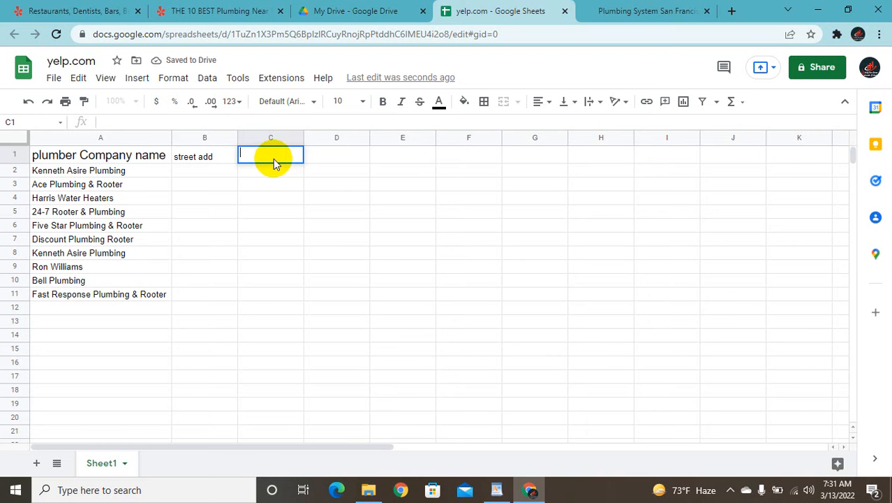
pyautogui.write('state')
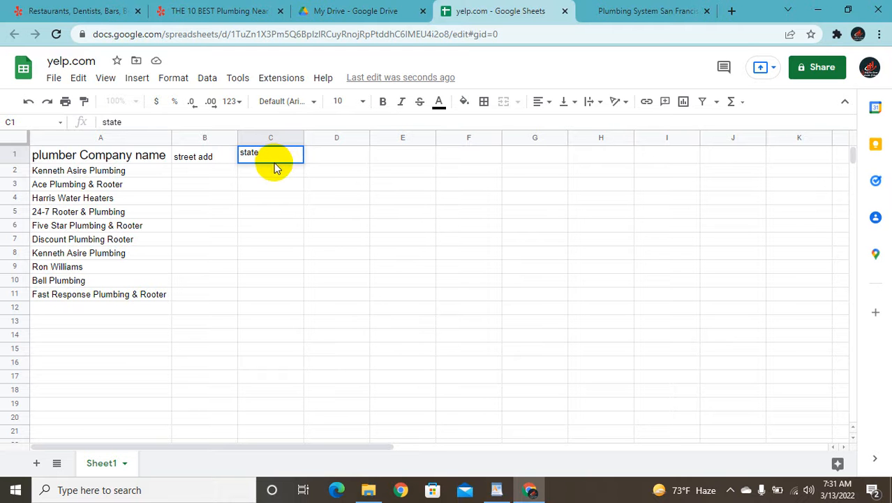
pyautogui.doubleClick(344, 152)
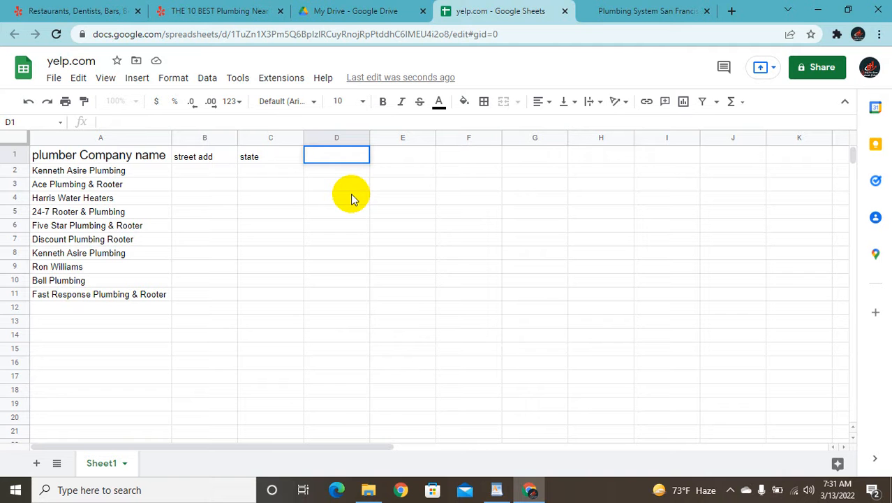
pyautogui.write('phon')
pyautogui.press('BackSpace')
pyautogui.press('BackSpace')
pyautogui.press('BackSpace')
pyautogui.press('BackSpace')
# Step: Enter the column headers "zip code" in cell D1 and "phone" in cell E1
pyautogui.write('zip')
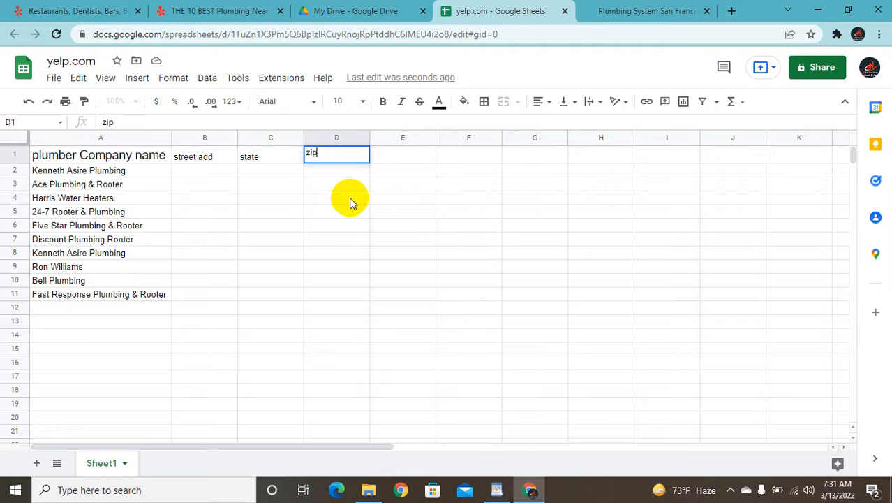
pyautogui.write(' code')
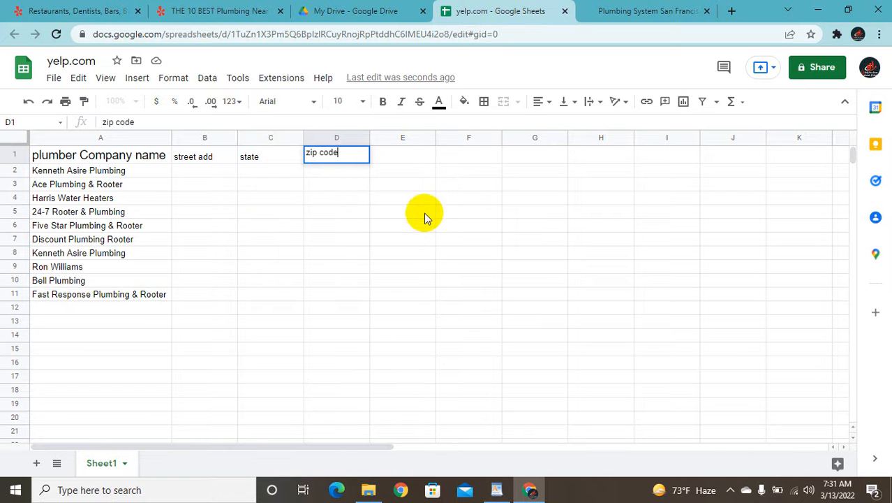
pyautogui.click(412, 159)
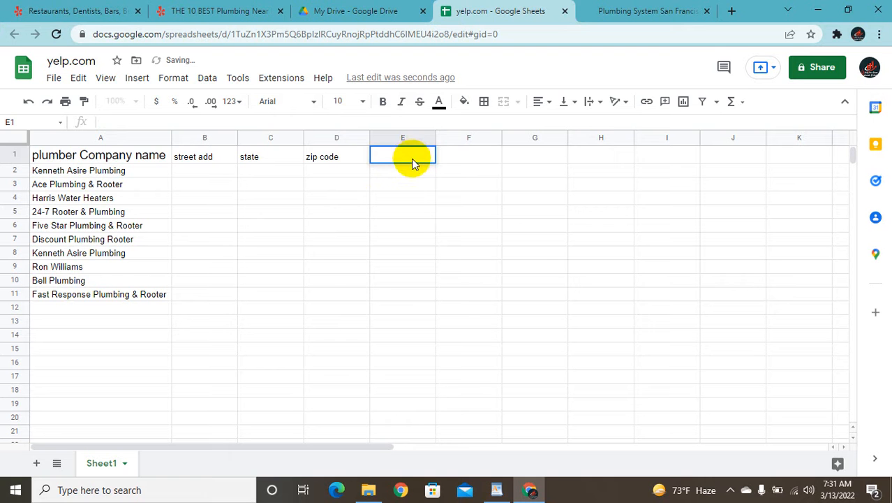
pyautogui.write('phon')
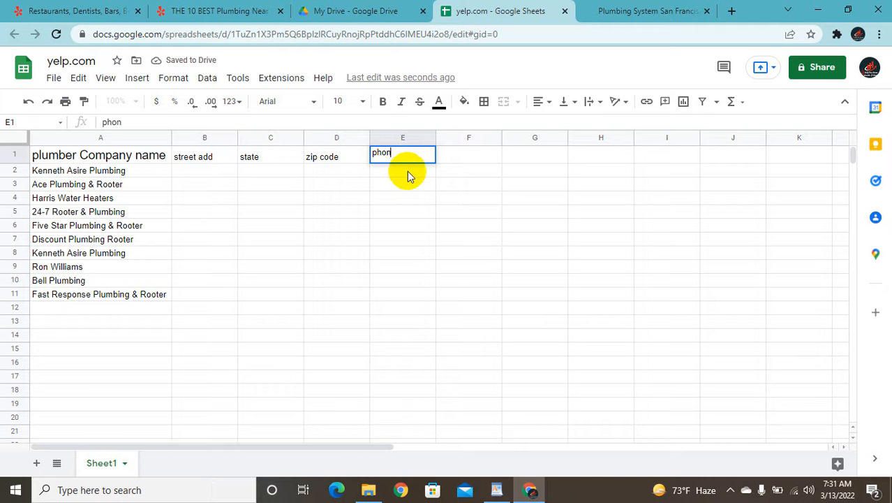
pyautogui.write('e')
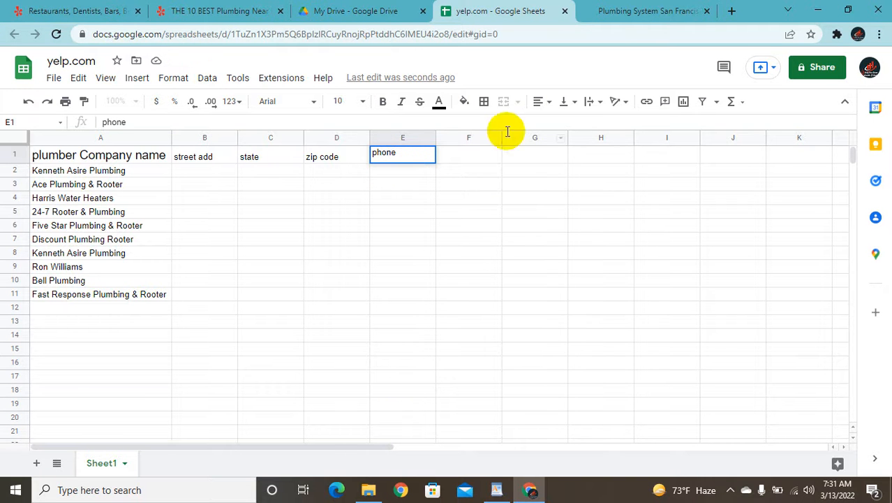
pyautogui.click(480, 152)
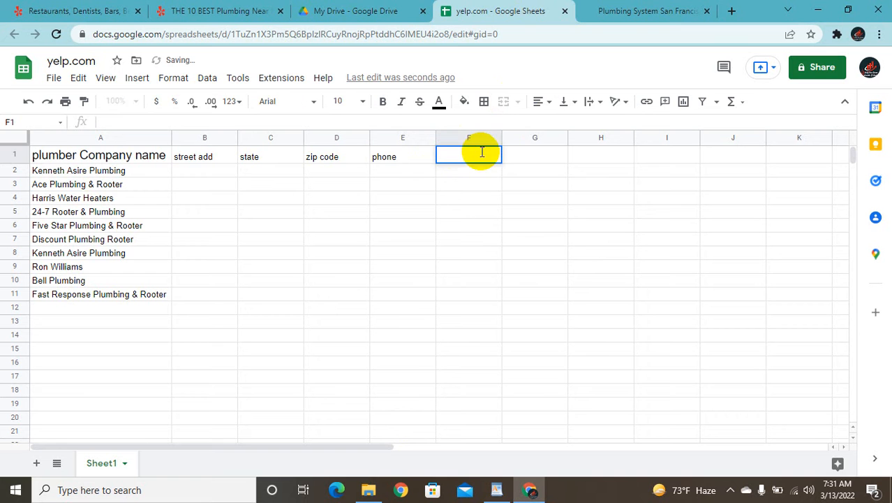
# Step: Enter the column headers "website" in cell F1 and "email" in cell G1
pyautogui.write('web')
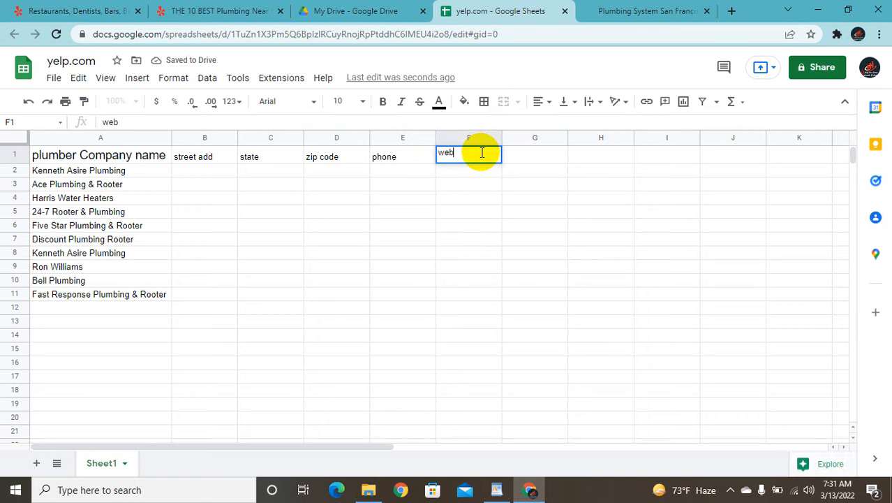
pyautogui.write('site')
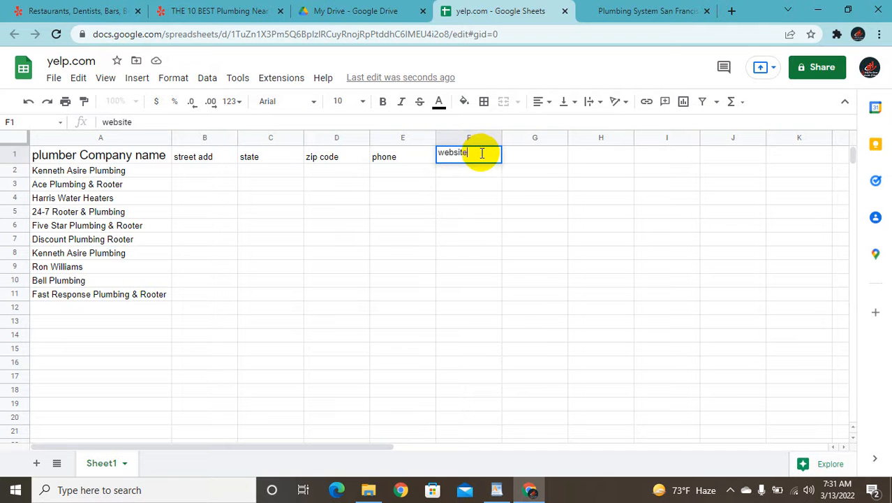
pyautogui.click(537, 155)
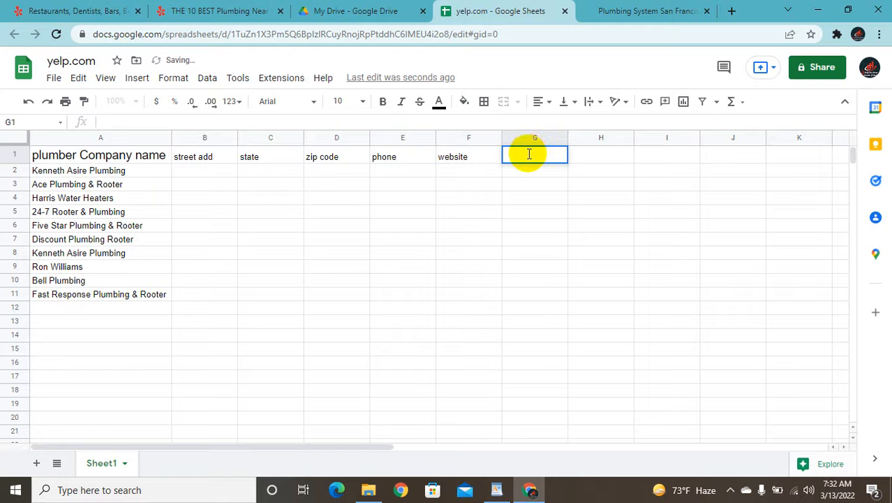
pyautogui.write('ema')
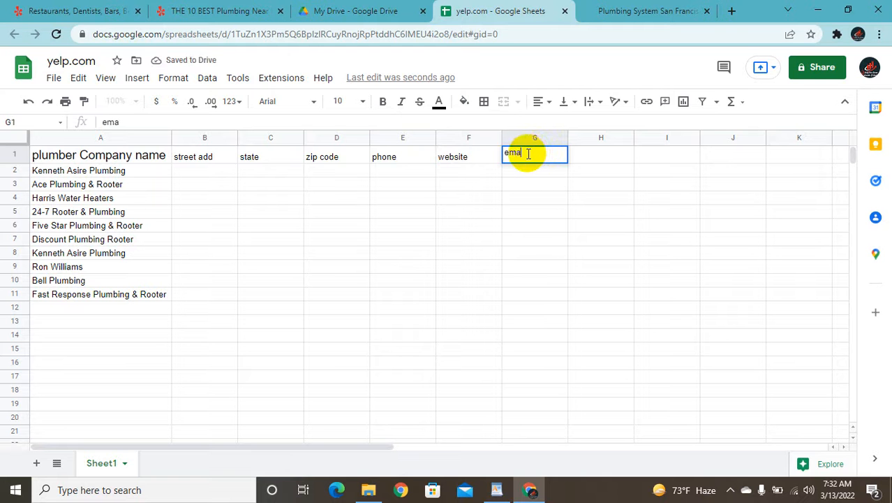
pyautogui.write('il')
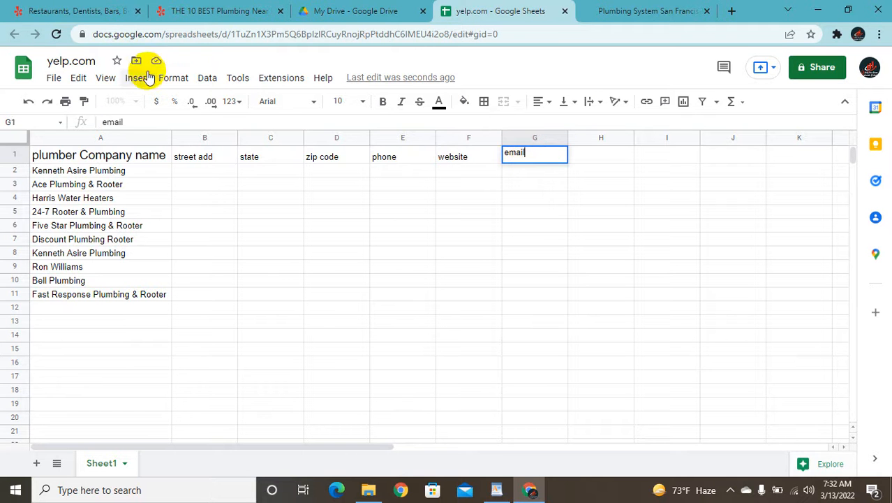
pyautogui.click(205, 176)
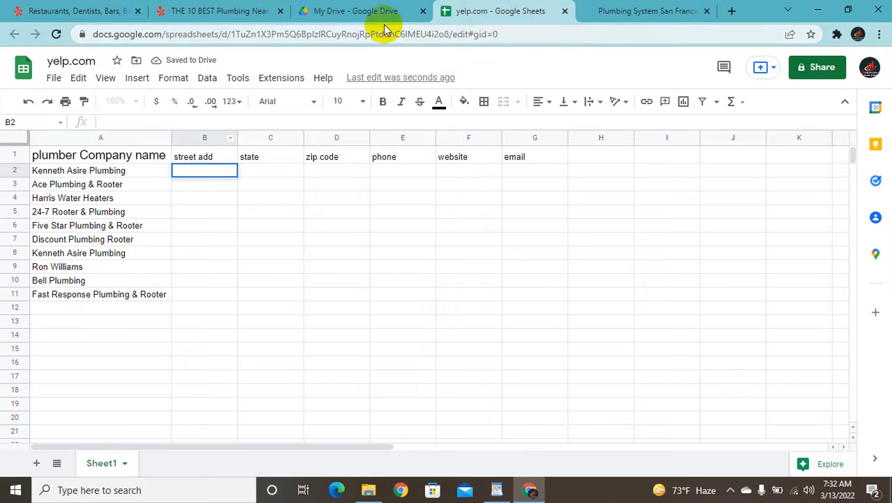
# Step: Copy the street address and city from the foot of the company's Contact page into cell B2 of the yelp.com spreadsheet
pyautogui.click(610, 5)
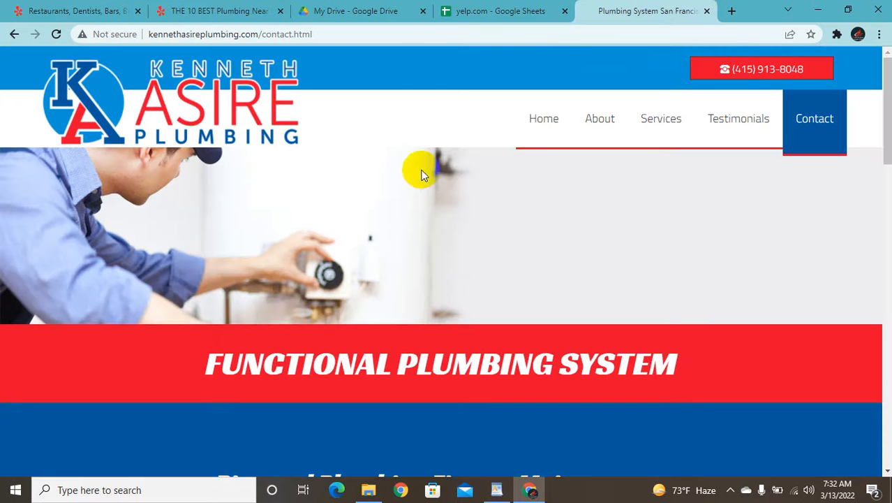
pyautogui.scroll(-10, 296, 283)
pyautogui.scroll(-5, 300, 285)
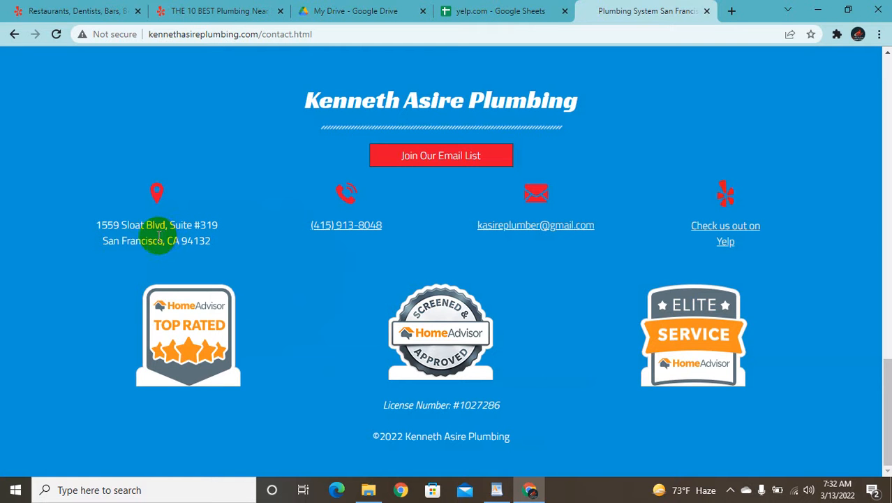
pyautogui.moveTo(161, 240); pyautogui.dragTo(96, 226)
pyautogui.hotkey('ctrl', 'c')
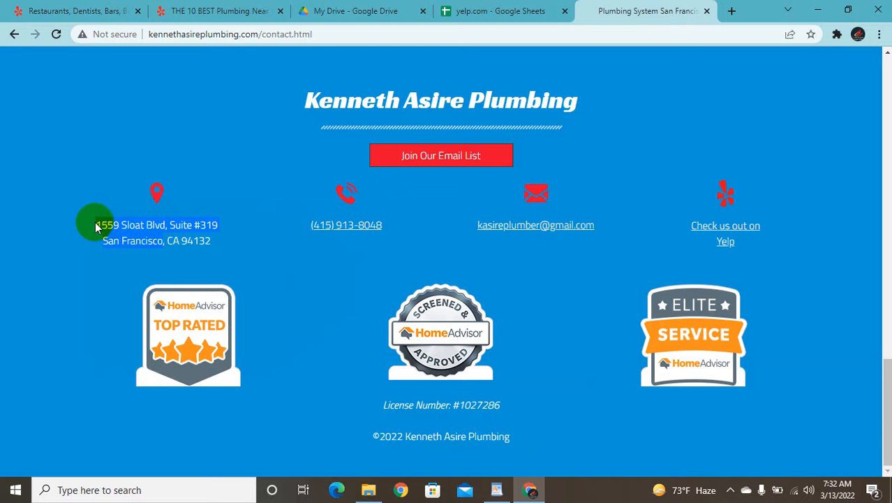
pyautogui.click(438, 7)
pyautogui.doubleClick(182, 170)
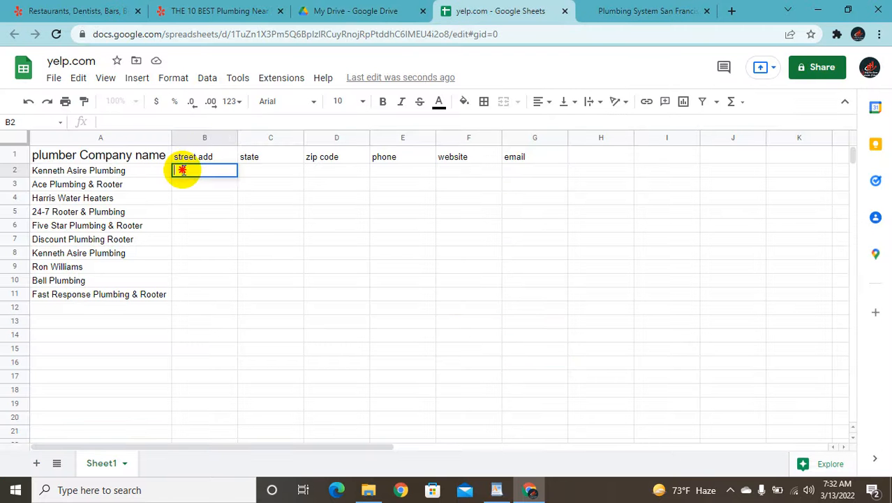
pyautogui.hotkey('ctrl', 'v')
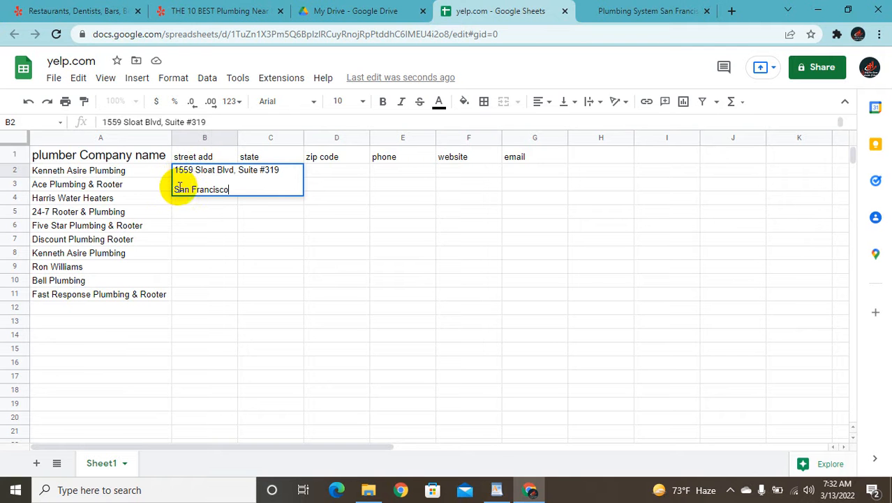
# Step: Remove the line breaks before the city in cell B2 so the address sits on a single line
pyautogui.click(175, 187)
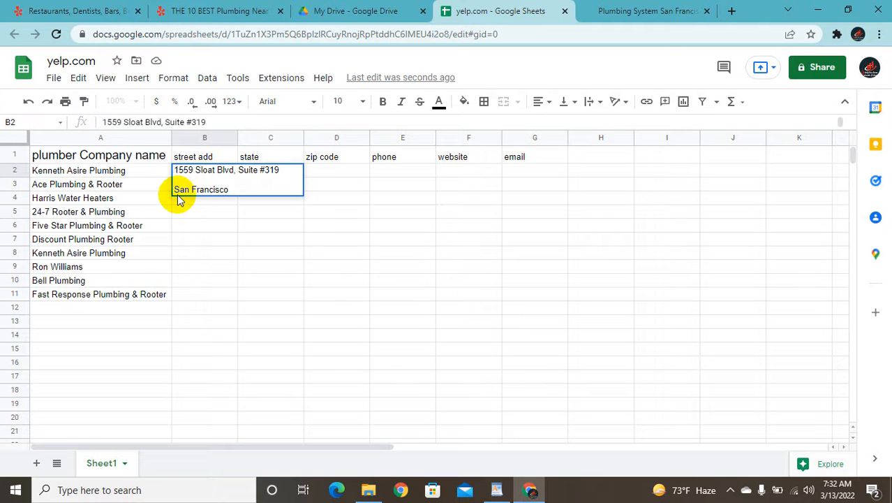
pyautogui.press('BackSpace')
pyautogui.press('BackSpace')
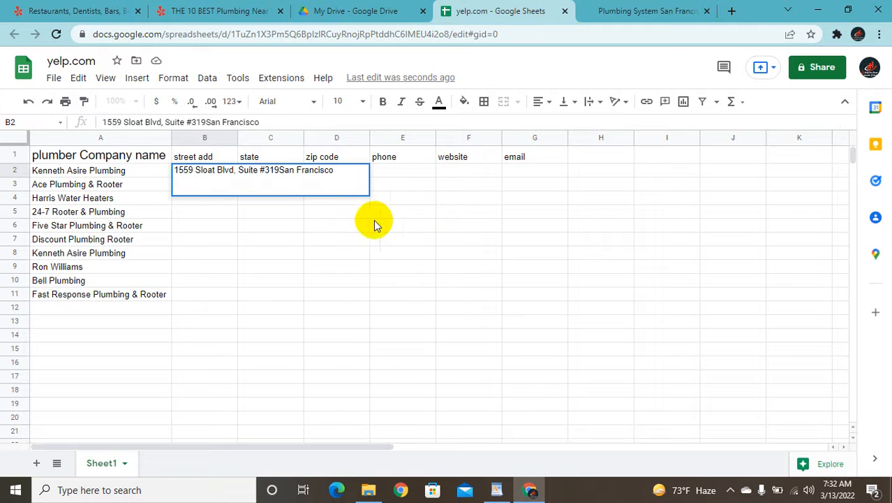
pyautogui.doubleClick(416, 210)
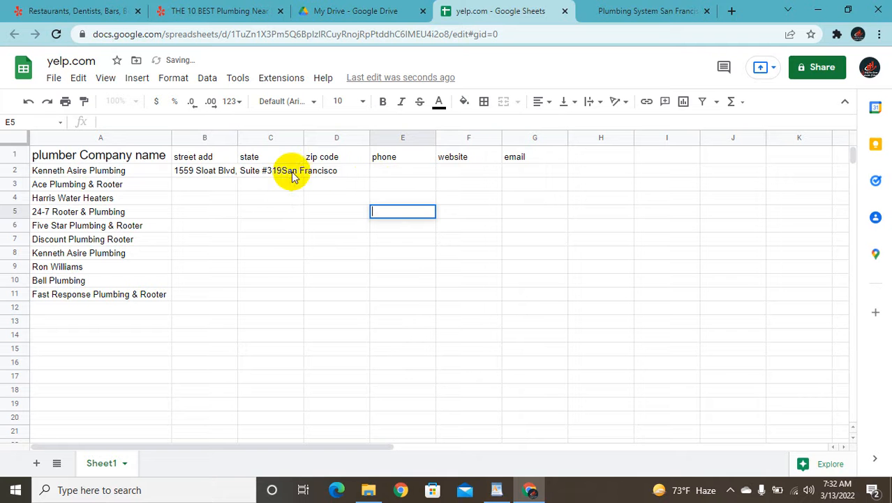
# Step: Enter "CA" as the first company's state in cell C2
pyautogui.click(265, 171)
pyautogui.press('BackSpace')
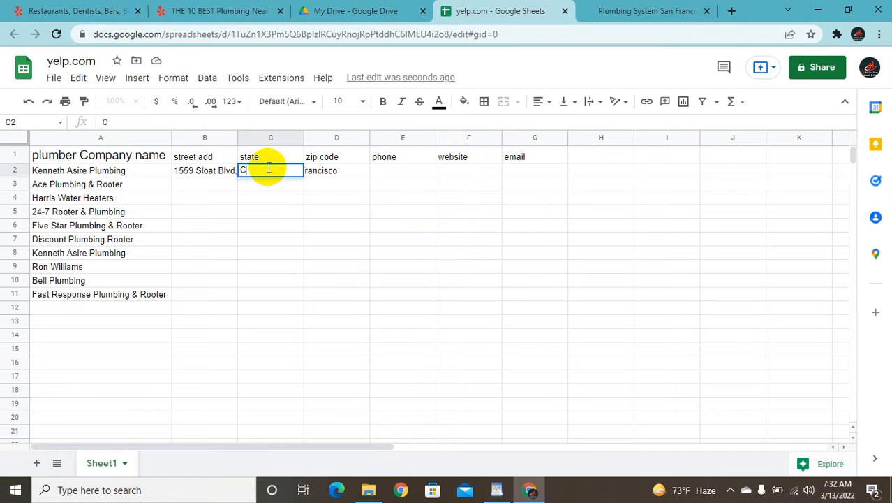
pyautogui.write('CA')
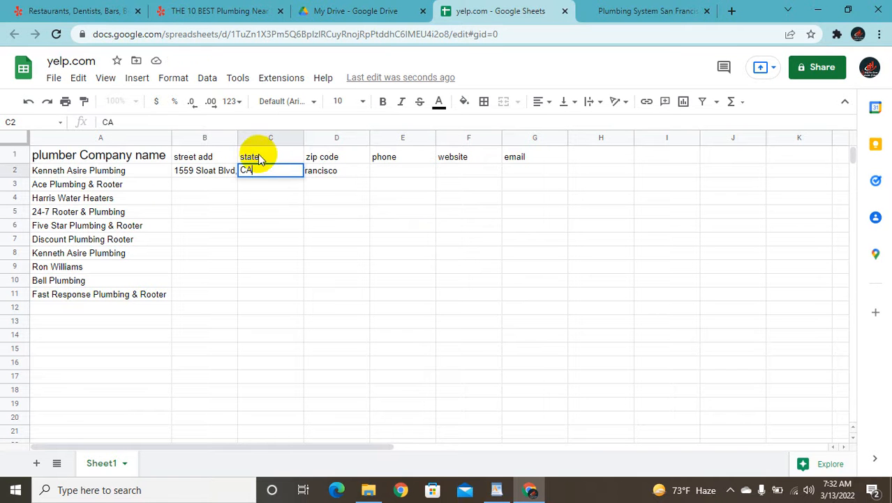
# Step: Copy only the zip code from the company's Contact page into cell D2 of the spreadsheet
pyautogui.click(606, 9)
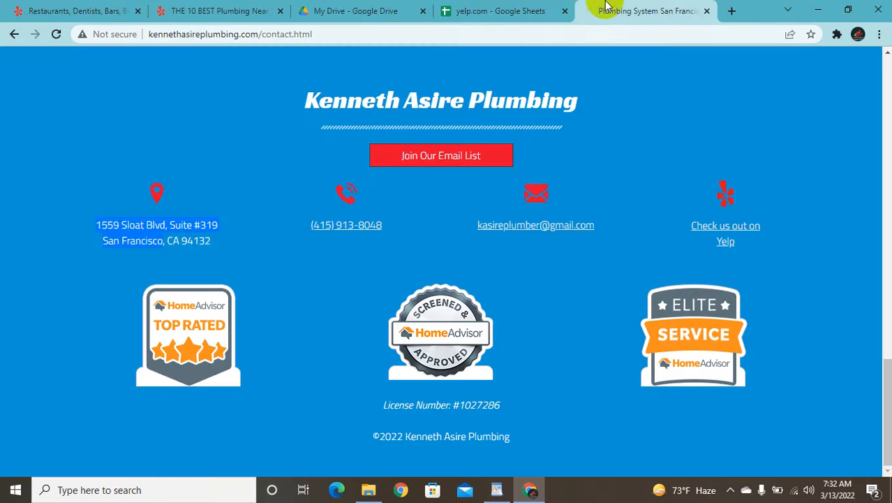
pyautogui.click(222, 256)
pyautogui.moveTo(222, 256)
pyautogui.mouseDown()
pyautogui.moveTo(213, 240)
pyautogui.moveTo(179, 233)
pyautogui.moveTo(208, 260)
pyautogui.mouseUp()
pyautogui.hotkey('ctrl', 'c')
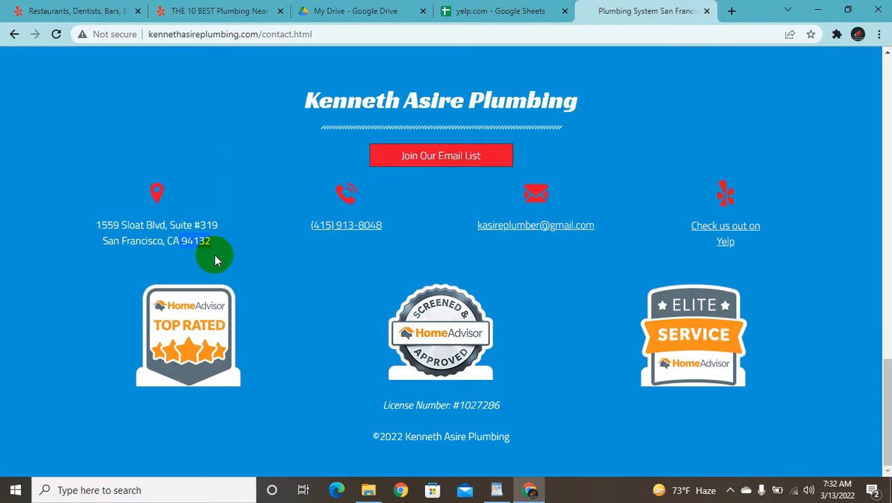
pyautogui.click(455, 10)
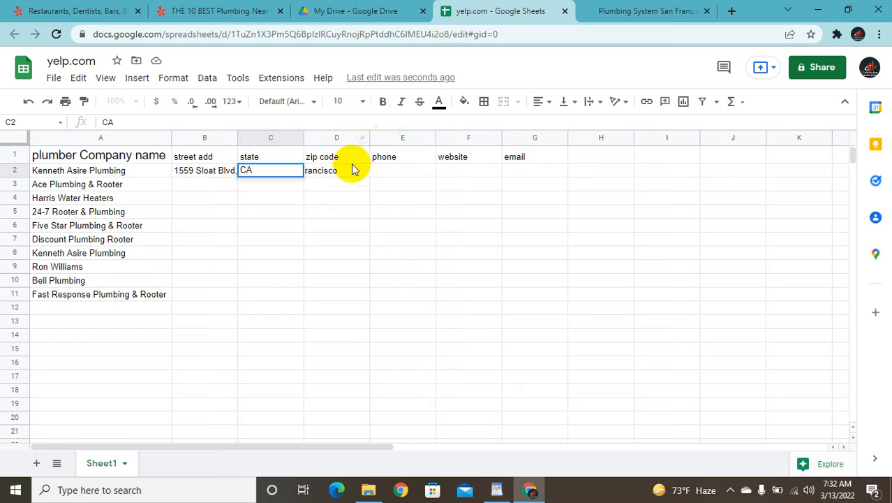
pyautogui.click(351, 172)
pyautogui.doubleClick(353, 170)
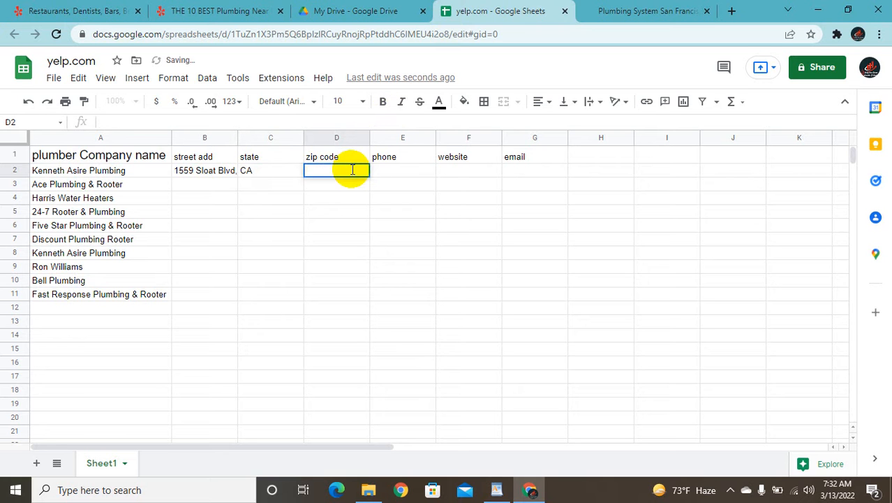
pyautogui.hotkey('ctrl', 'v')
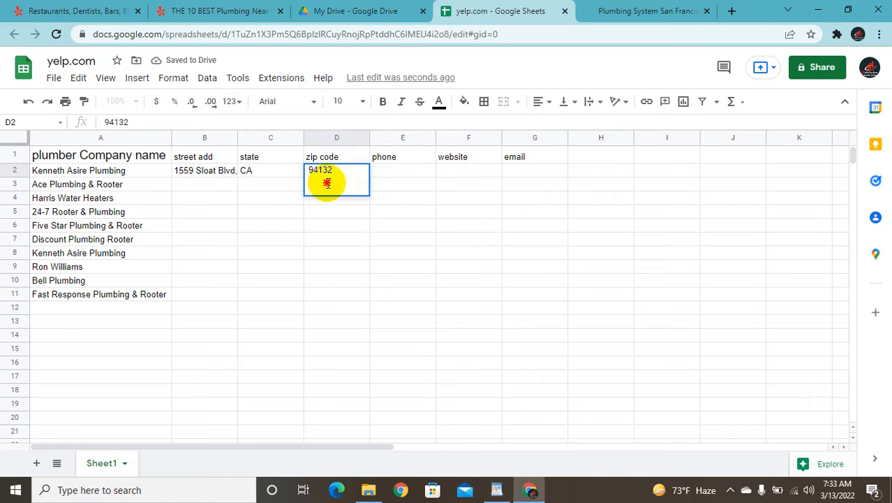
# Step: Copy the company's phone number from its Contact page into cell E2 of the spreadsheet
pyautogui.doubleClick(380, 171)
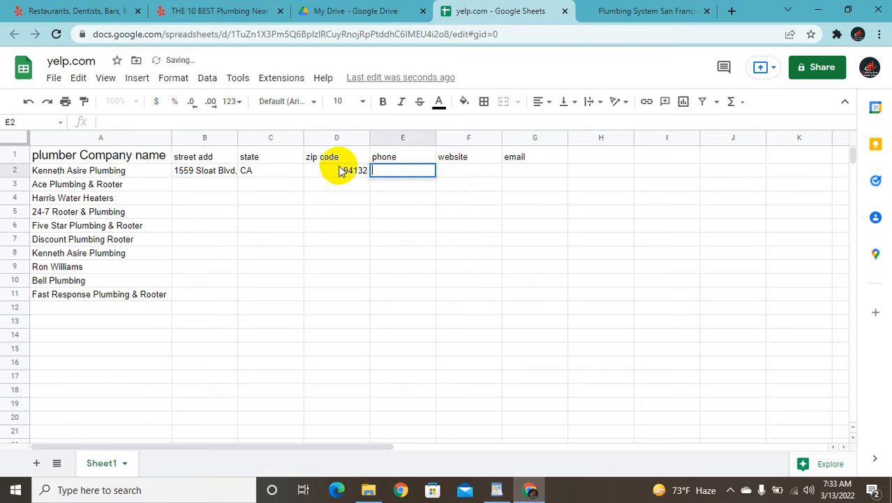
pyautogui.click(600, 11)
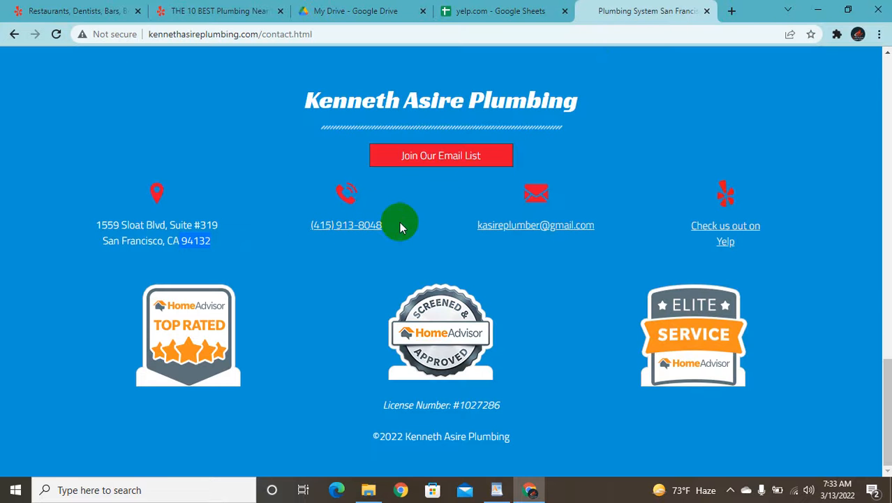
pyautogui.moveTo(392, 224); pyautogui.dragTo(313, 221)
pyautogui.hotkey('ctrl', 'c')
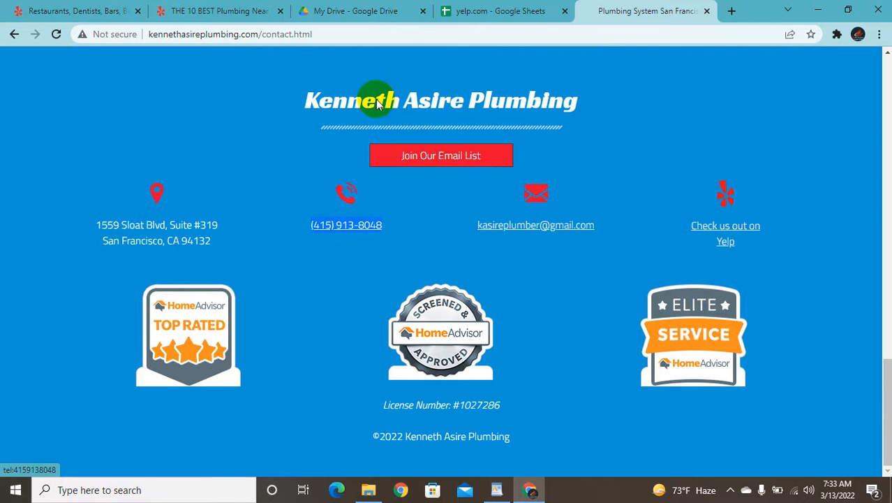
pyautogui.click(482, 11)
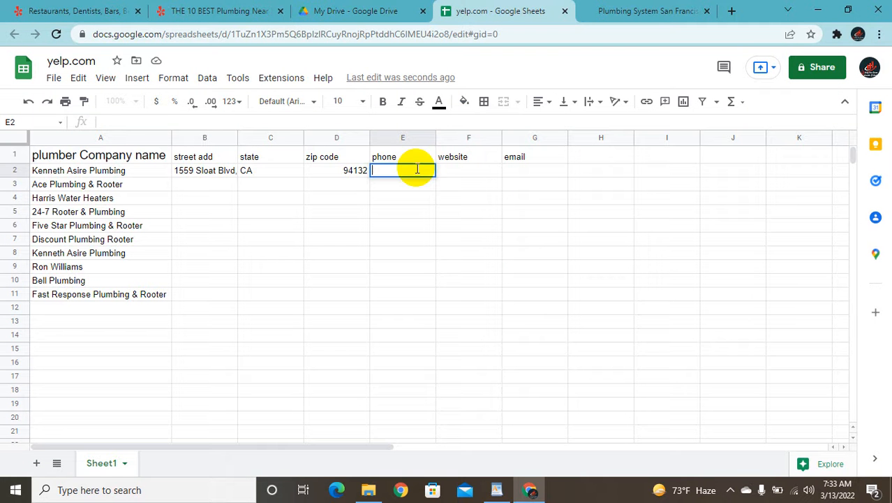
pyautogui.hotkey('ctrl', 'v')
pyautogui.click(450, 173)
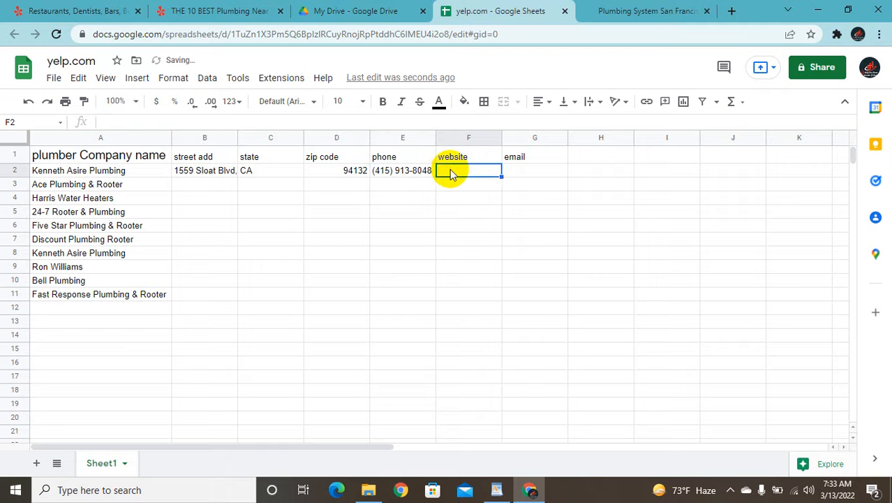
# Step: Copy the company's email address from its Contact page into cell G2 of the spreadsheet
pyautogui.click(525, 173)
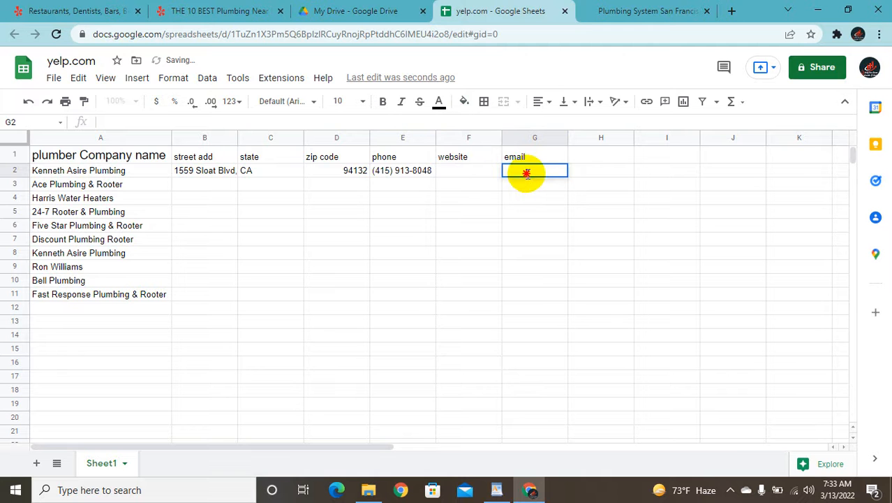
pyautogui.click(614, 11)
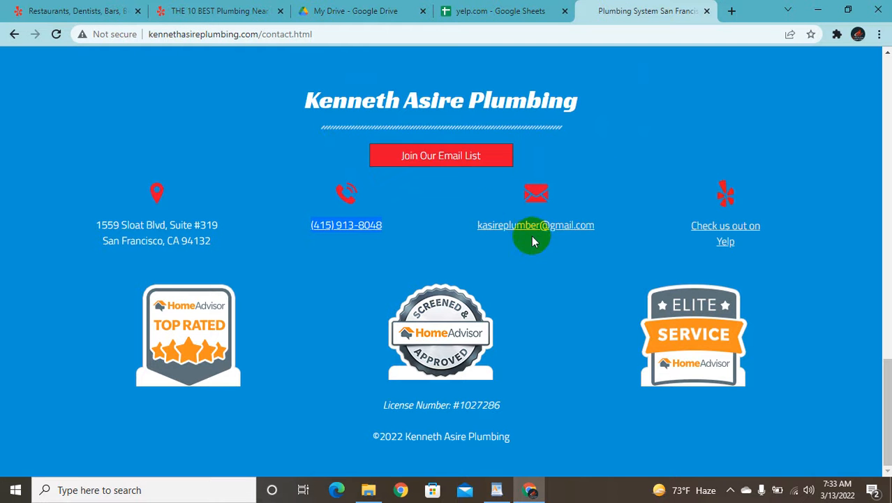
pyautogui.rightClick(586, 224)
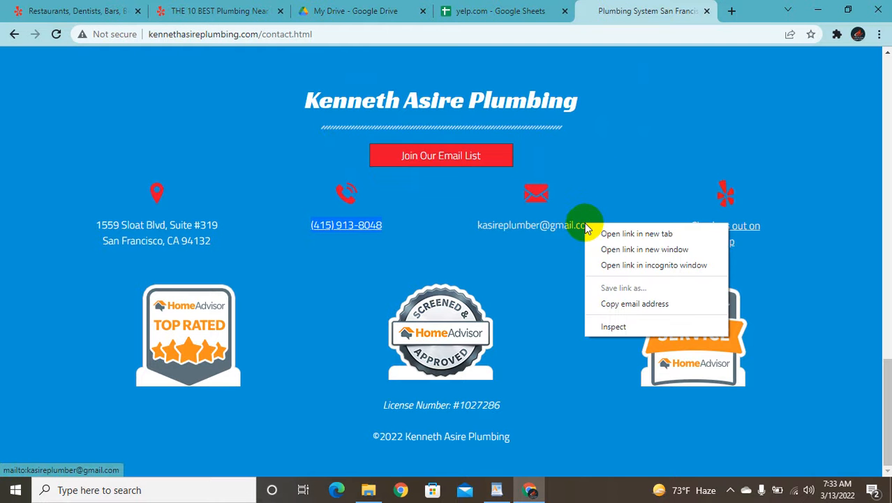
pyautogui.click(622, 303)
pyautogui.click(491, 11)
pyautogui.doubleClick(535, 169)
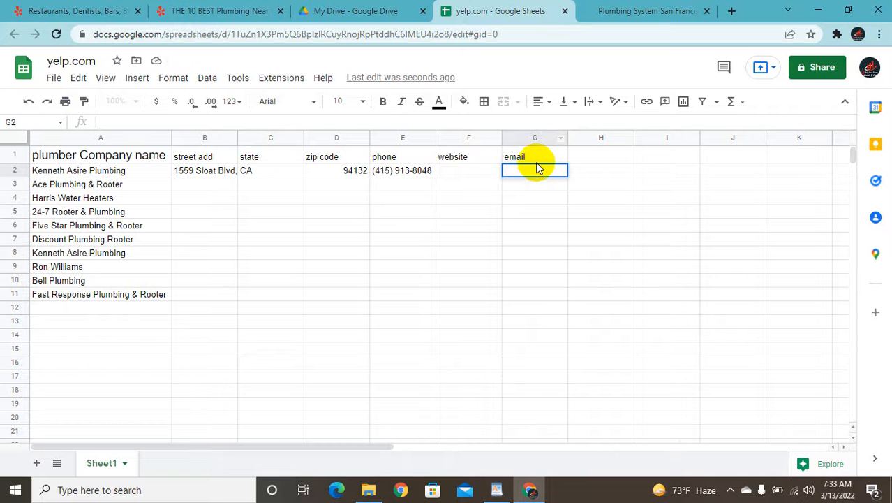
pyautogui.hotkey('ctrl', 'v')
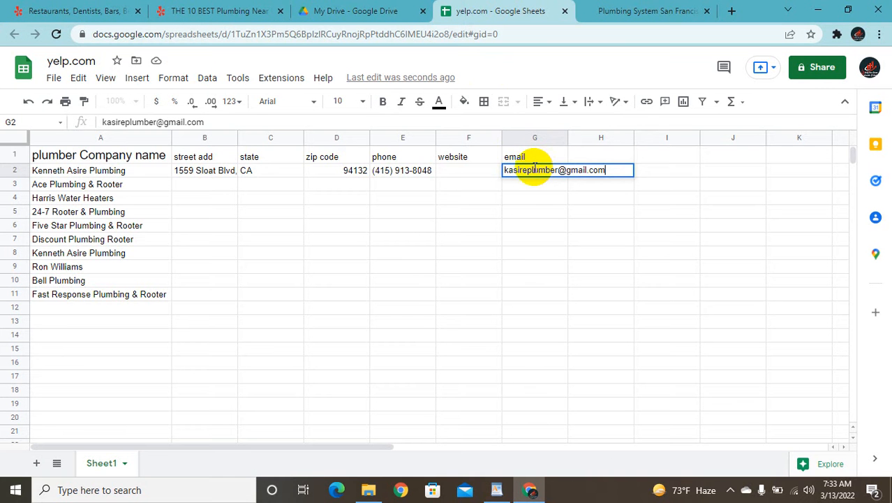
# Step: Copy the Kenneth Asire Plumbing home page URL from its website into cell F2 of the spreadsheet
pyautogui.doubleClick(464, 173)
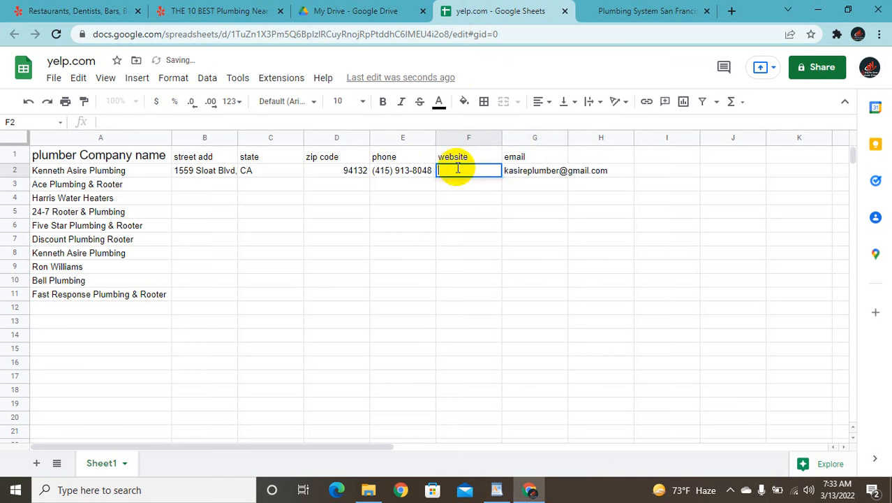
pyautogui.click(597, 10)
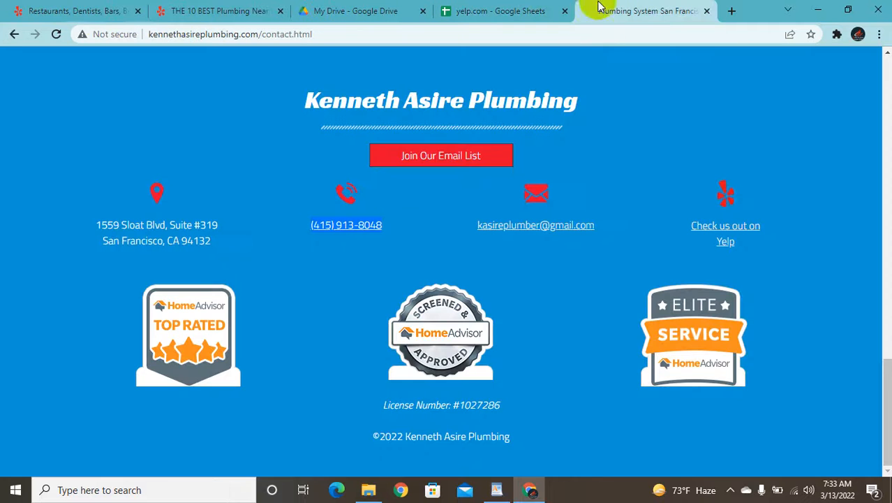
pyautogui.click(12, 35)
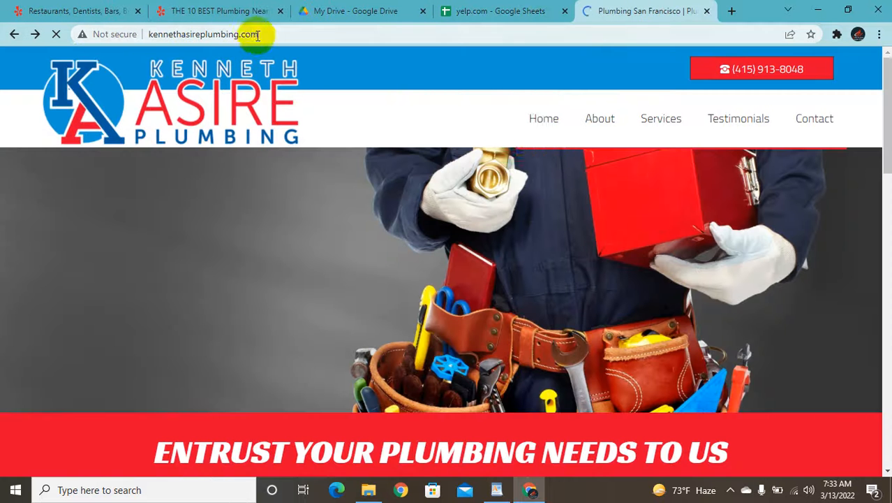
pyautogui.click(262, 34)
pyautogui.doubleClick(264, 35)
pyautogui.click(264, 34)
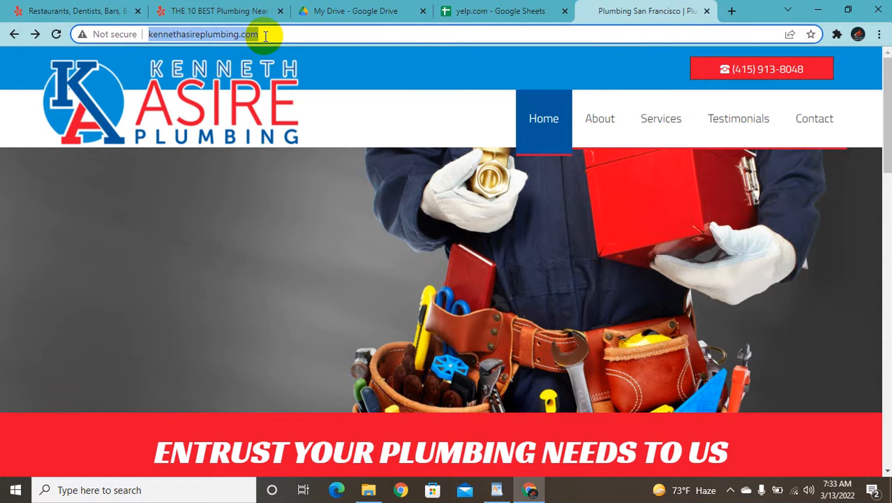
pyautogui.click(444, 10)
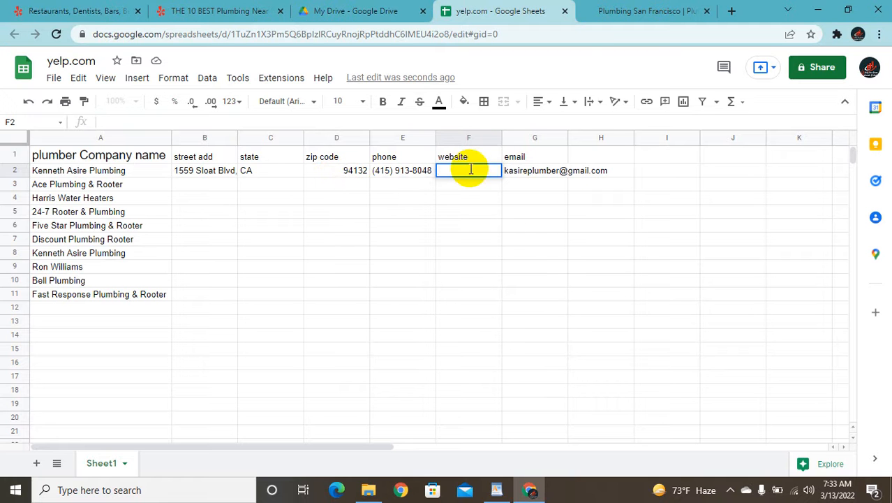
pyautogui.hotkey('ctrl', 'v')
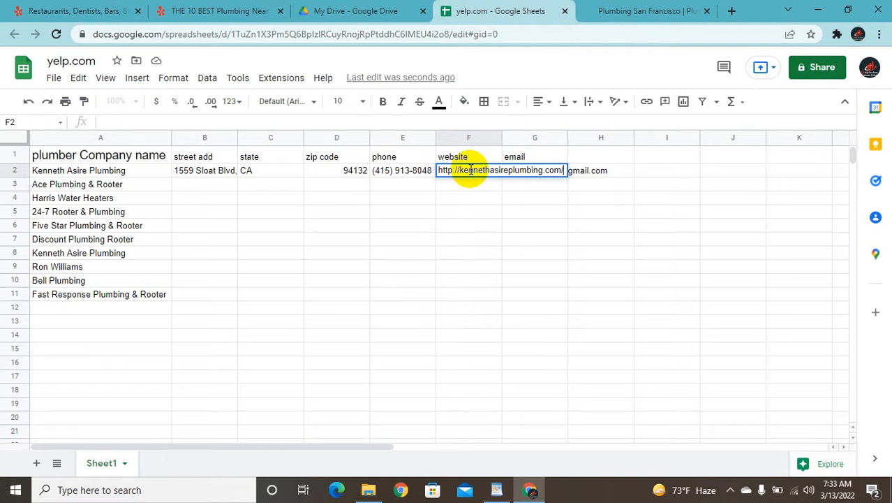
pyautogui.doubleClick(200, 184)
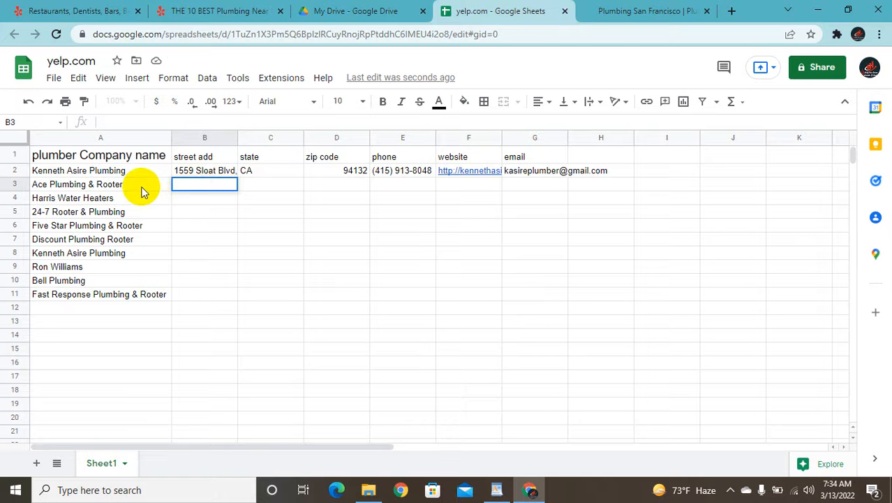
# Step: Copy the company name "Ace Plumbing & Rooter" from cell A3 and search Google for it
pyautogui.doubleClick(142, 187)
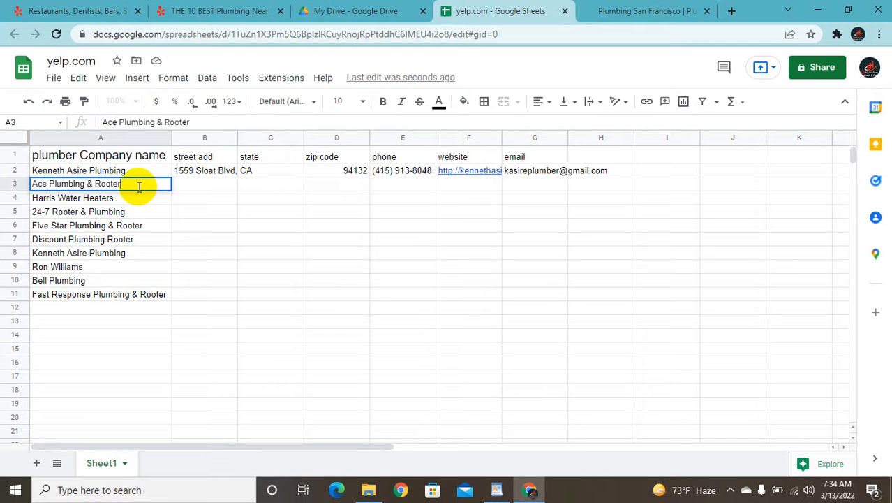
pyautogui.hotkey('ctrl', 'a')
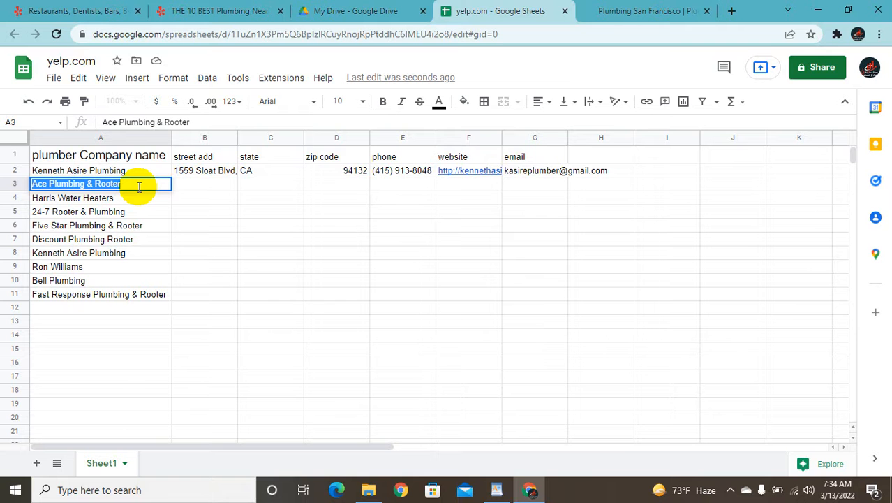
pyautogui.click(624, 10)
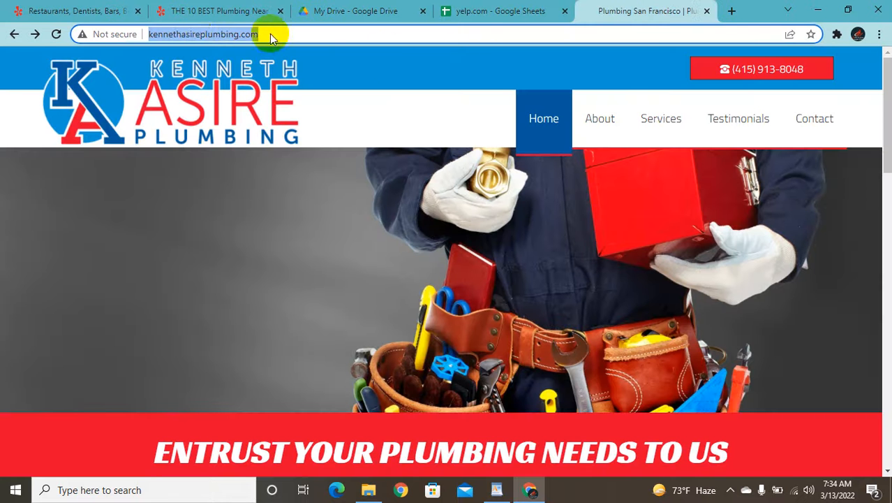
pyautogui.click(15, 34)
pyautogui.click(14, 35)
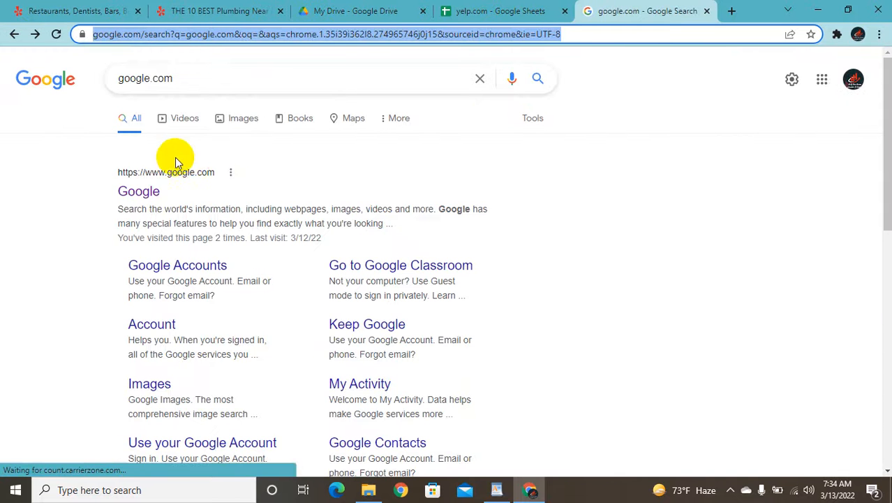
pyautogui.click(143, 187)
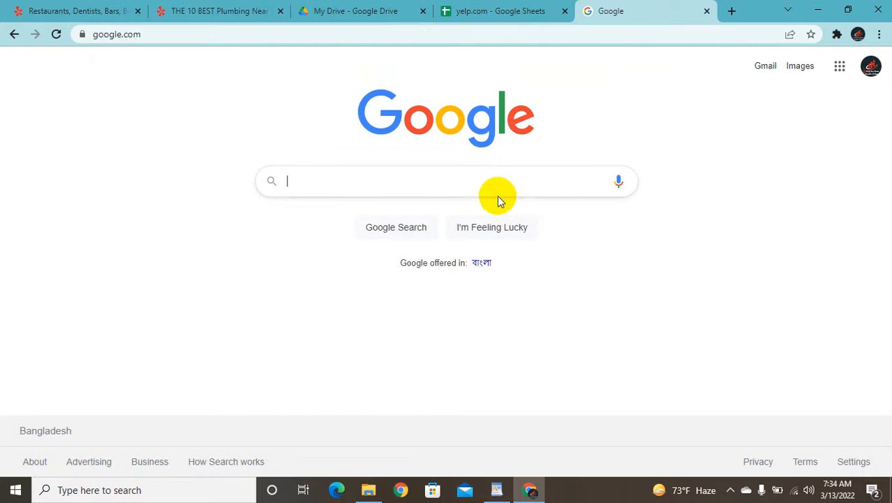
pyautogui.hotkey('ctrl', 'v')
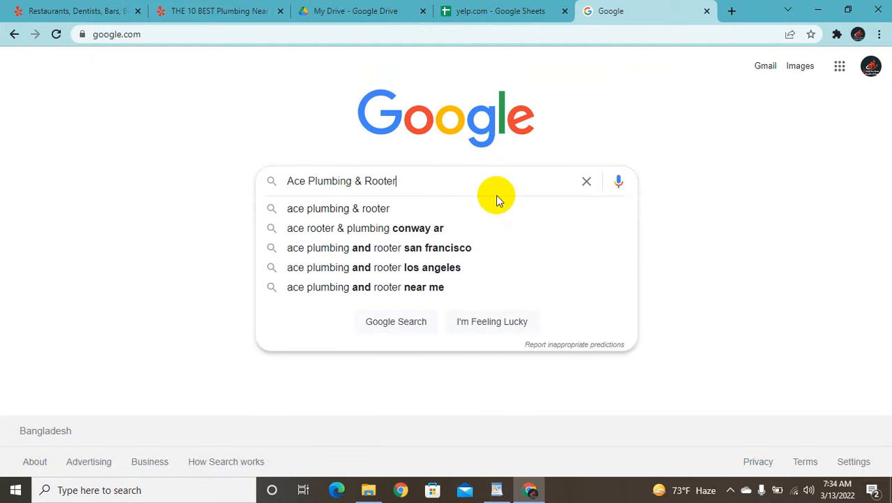
pyautogui.press('Return')
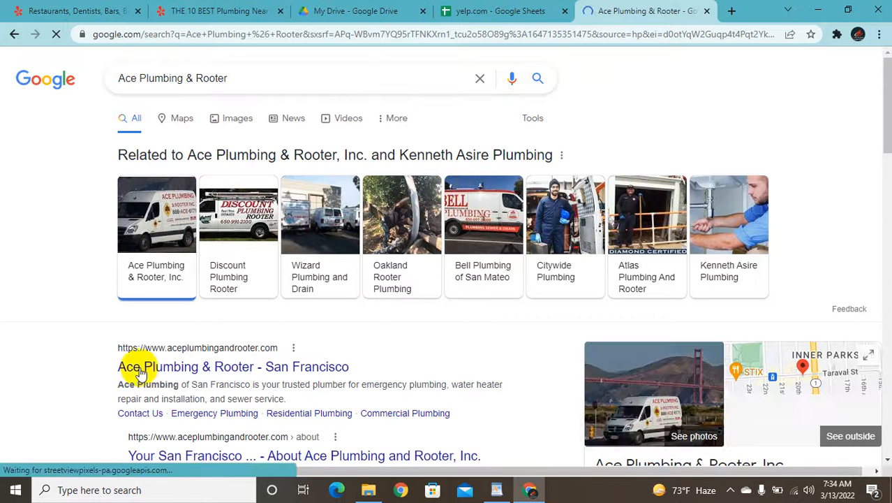
# Step: Open the Ace Plumbing & Rooter website from the search results and go to its Contact Us page
pyautogui.scroll(-2, 143, 365)
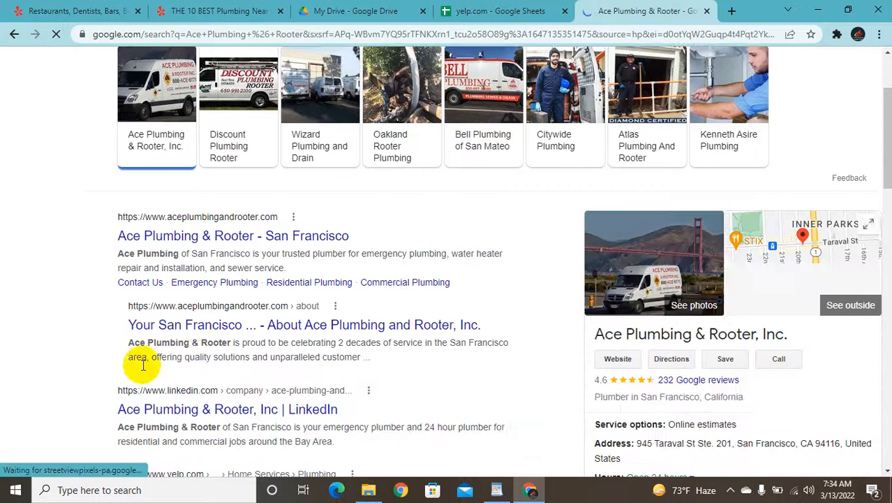
pyautogui.click(243, 241)
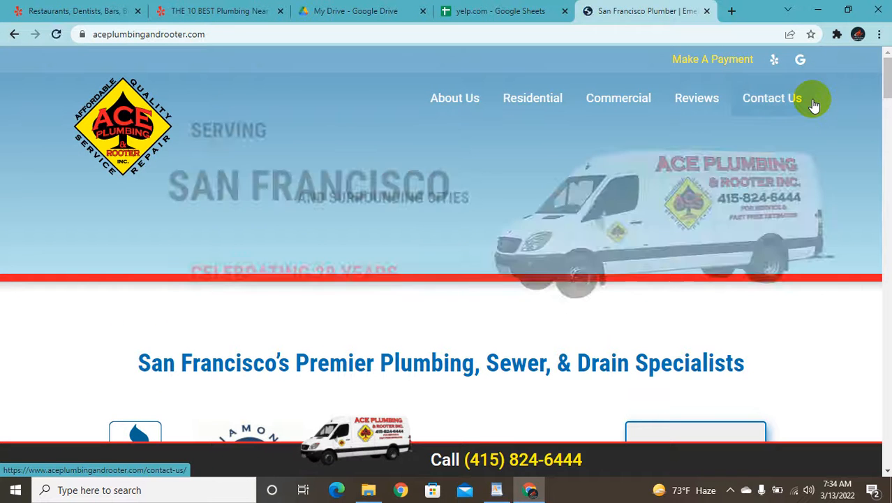
pyautogui.click(762, 106)
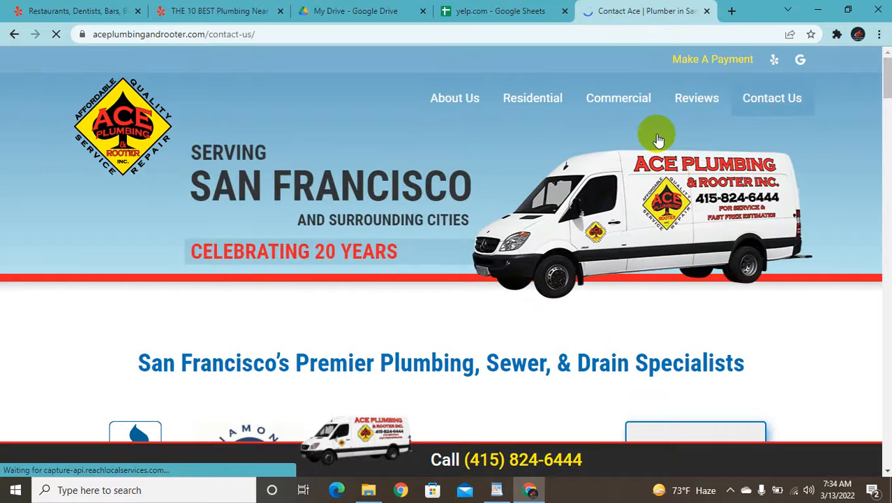
# Step: Copy the street and city of the company's mailing address from the Contact Us page into cell B3 of the spreadsheet
pyautogui.scroll(-8, 658, 133)
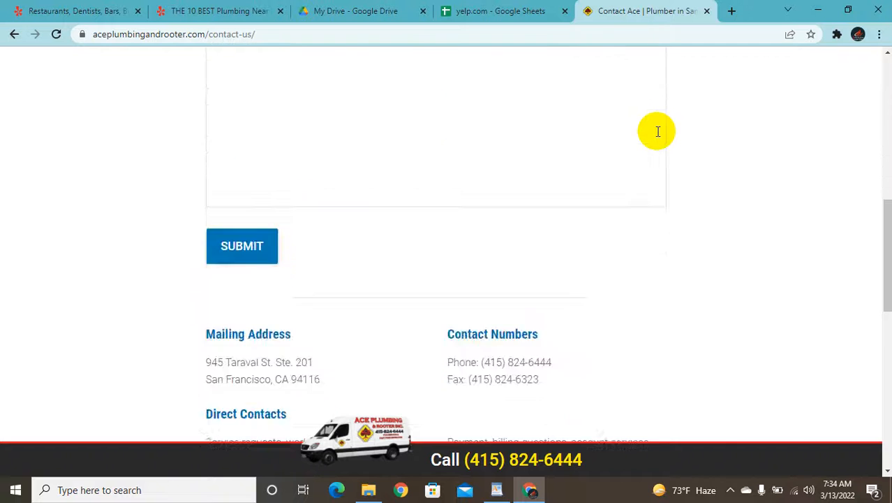
pyautogui.scroll(-5, 657, 131)
pyautogui.scroll(3, 657, 133)
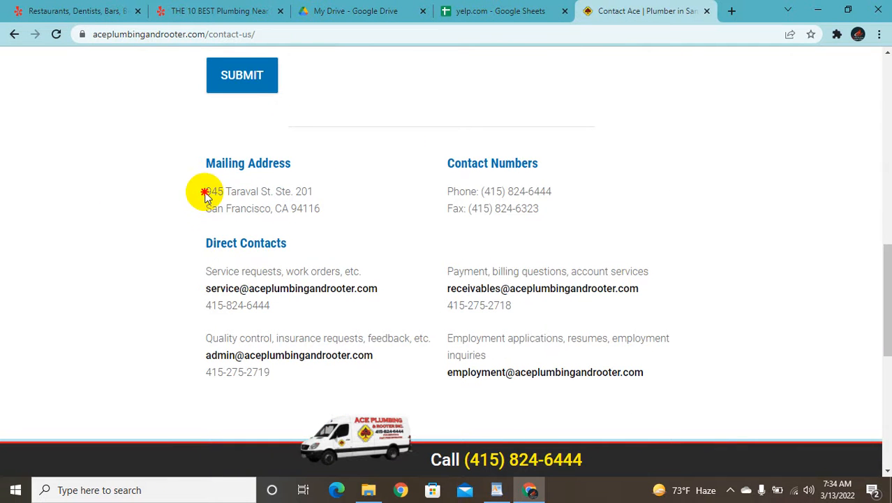
pyautogui.tripleClick(204, 195)
pyautogui.click(186, 185)
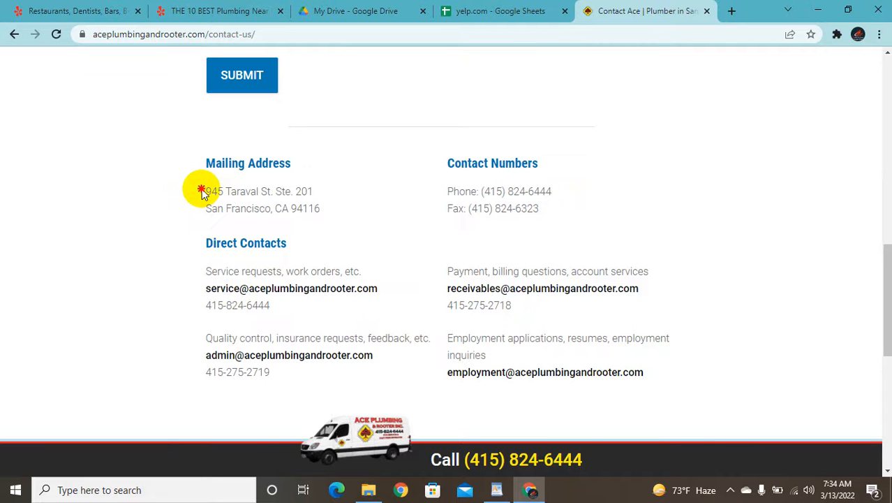
pyautogui.moveTo(202, 190); pyautogui.dragTo(220, 193)
pyautogui.click(250, 203)
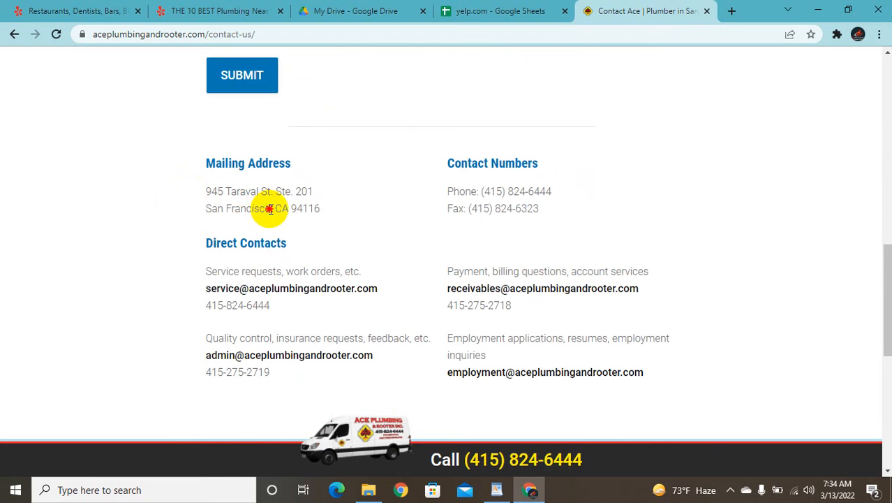
pyautogui.moveTo(270, 208); pyautogui.dragTo(208, 196)
pyautogui.hotkey('ctrl', 'c')
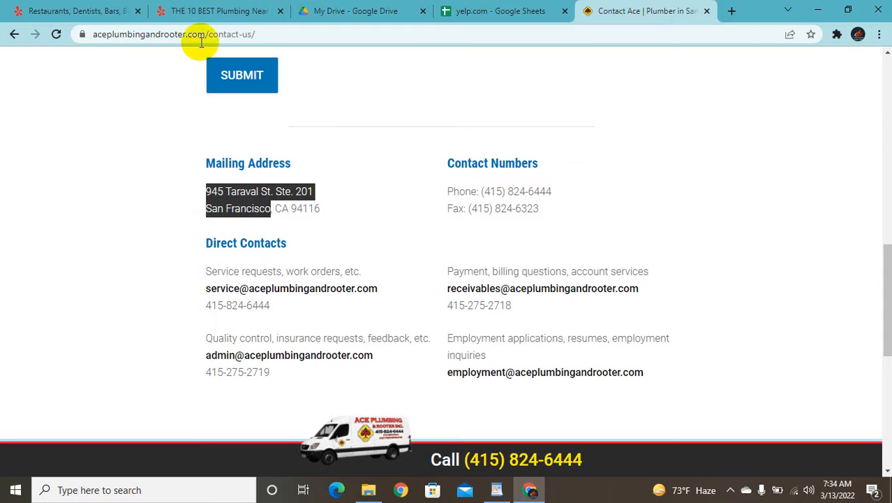
pyautogui.click(457, 11)
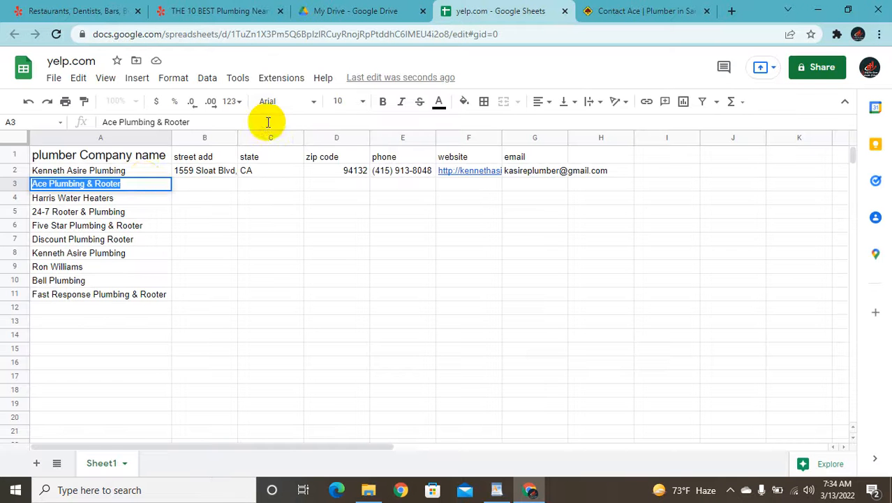
pyautogui.click(222, 184)
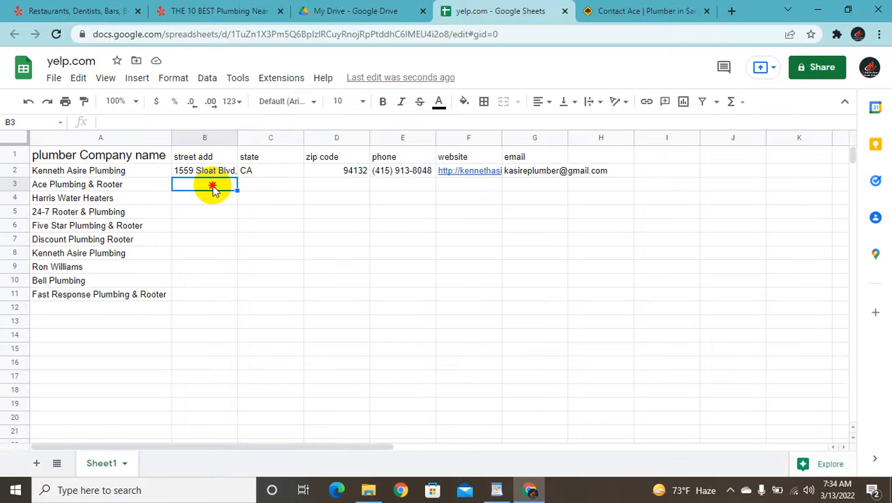
pyautogui.hotkey('ctrl', 'v')
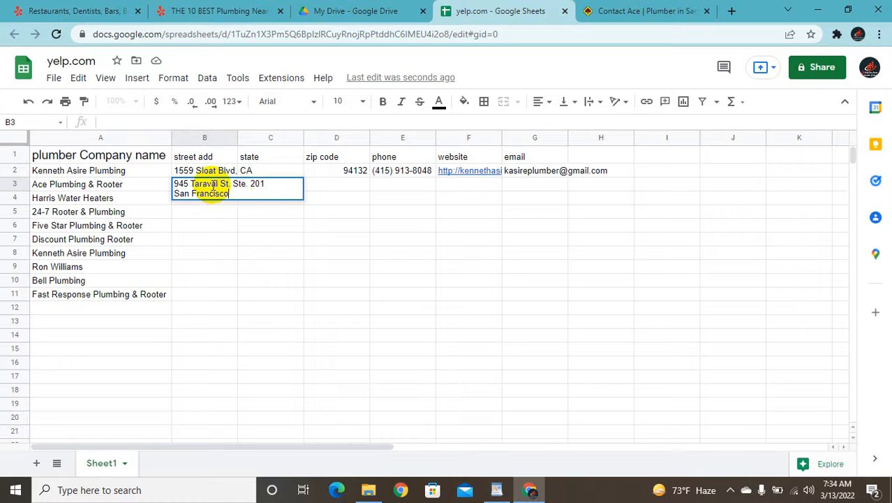
pyautogui.click(319, 186)
pyautogui.click(273, 186)
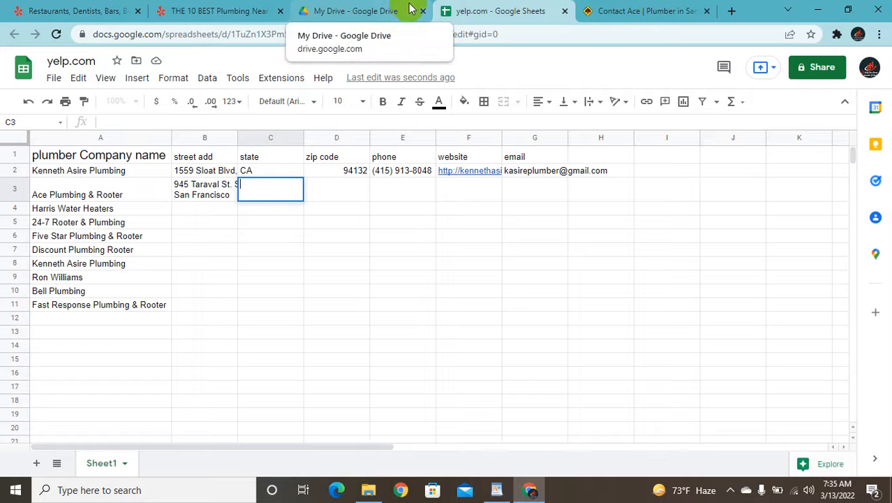
# Step: Replace the line break in the B3 address with a space so the street and city share one line
pyautogui.doubleClick(208, 192)
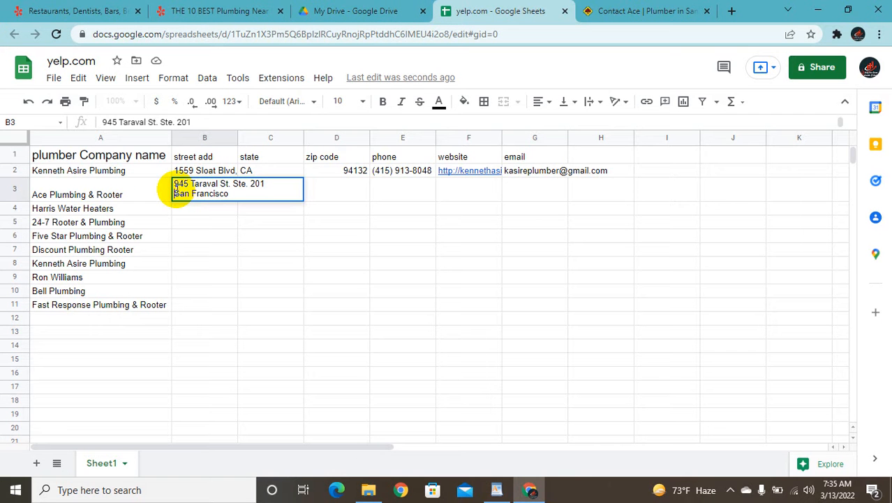
pyautogui.press('BackSpace')
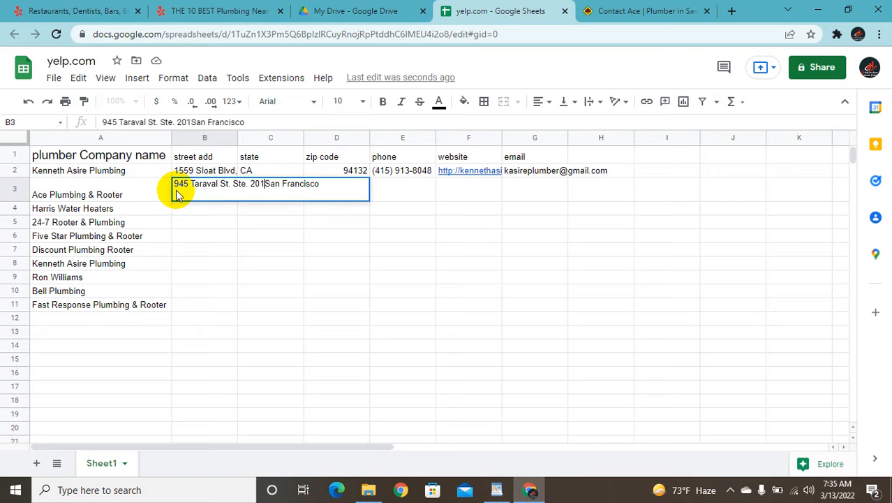
pyautogui.click(301, 307)
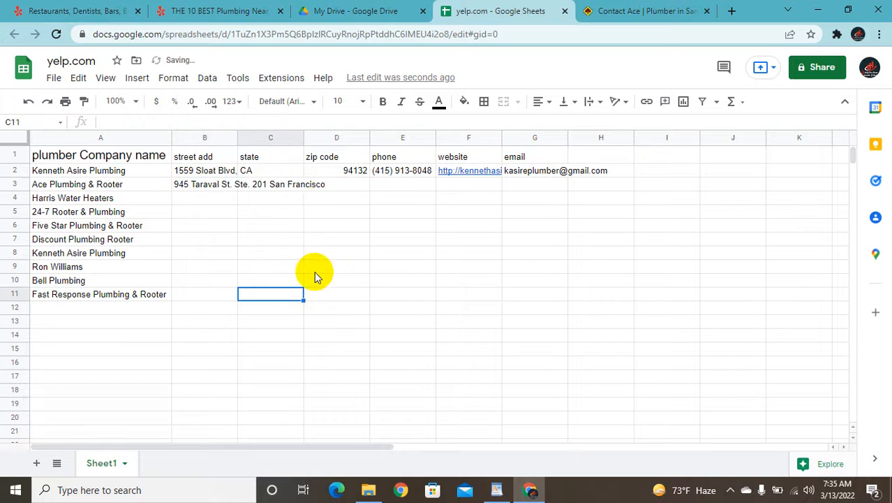
# Step: Enter "CA" as the Ace Plumbing & Rooter state in cell C3
pyautogui.doubleClick(335, 187)
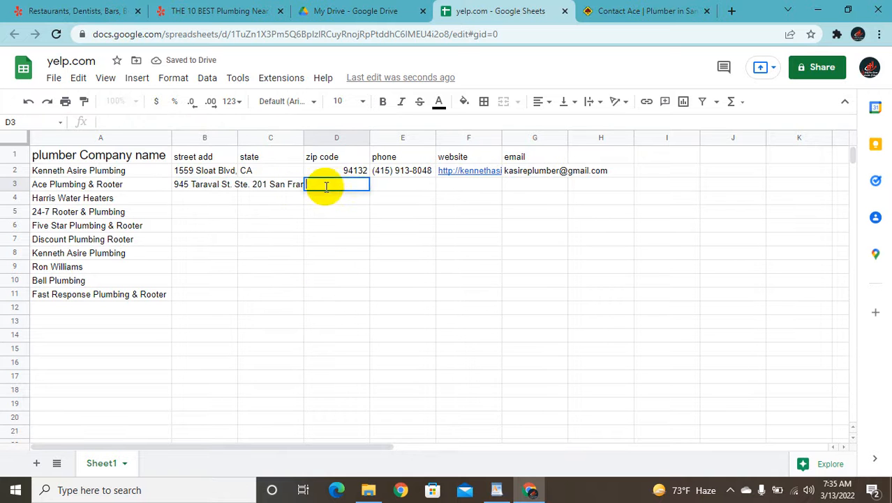
pyautogui.click(274, 177)
pyautogui.click(273, 190)
pyautogui.doubleClick(273, 190)
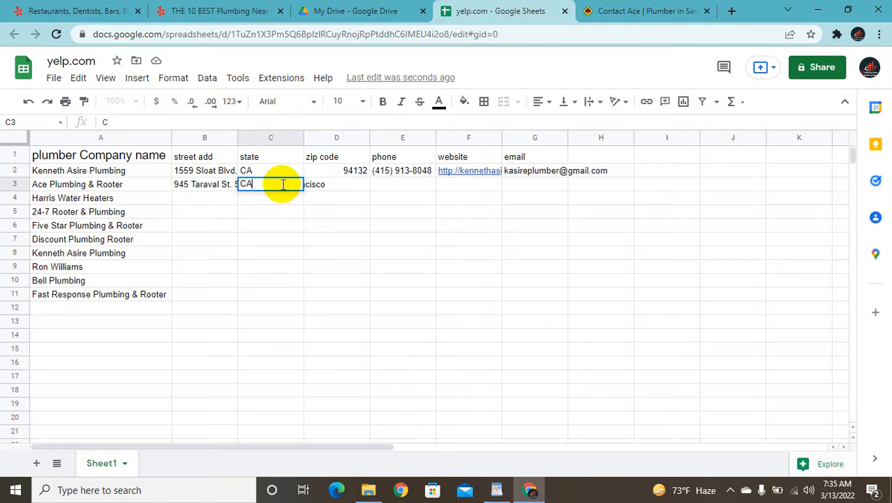
pyautogui.write('CA')
# Step: Copy only the zip code from the company's mailing address on its Contact Us page into cell D3
pyautogui.click(340, 185)
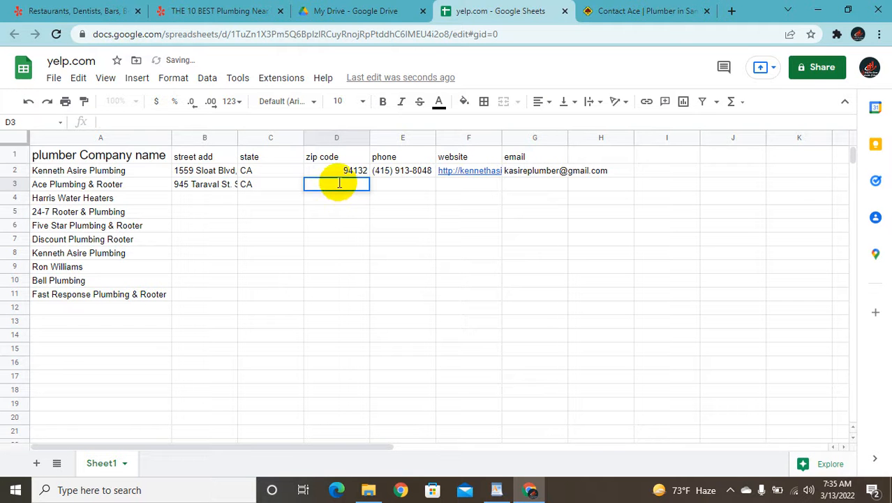
pyautogui.click(649, 10)
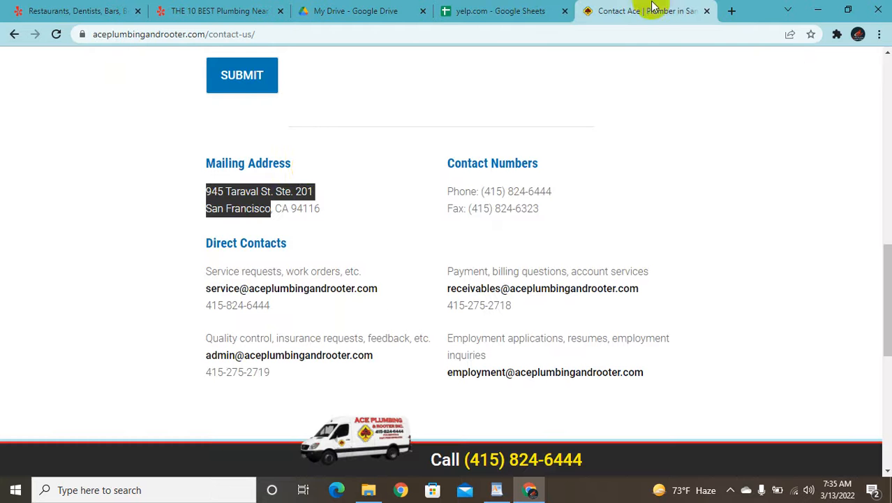
pyautogui.doubleClick(314, 207)
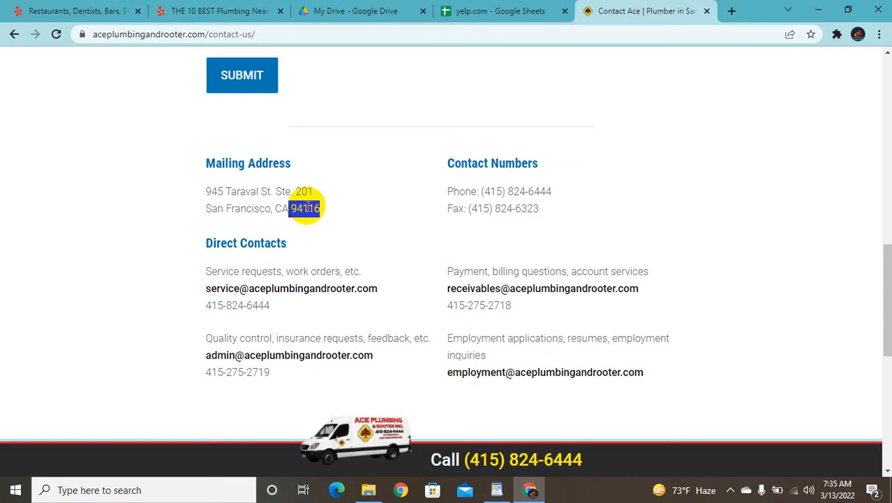
pyautogui.click(482, 11)
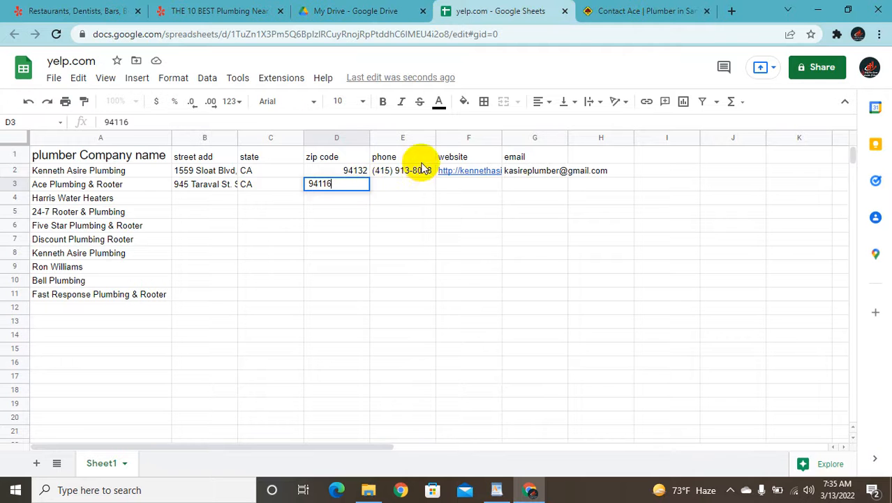
# Step: Copy the company's main phone number from the Contact Numbers on its Contact Us page into cell E3 of the spreadsheet
pyautogui.click(412, 185)
pyautogui.click(623, 10)
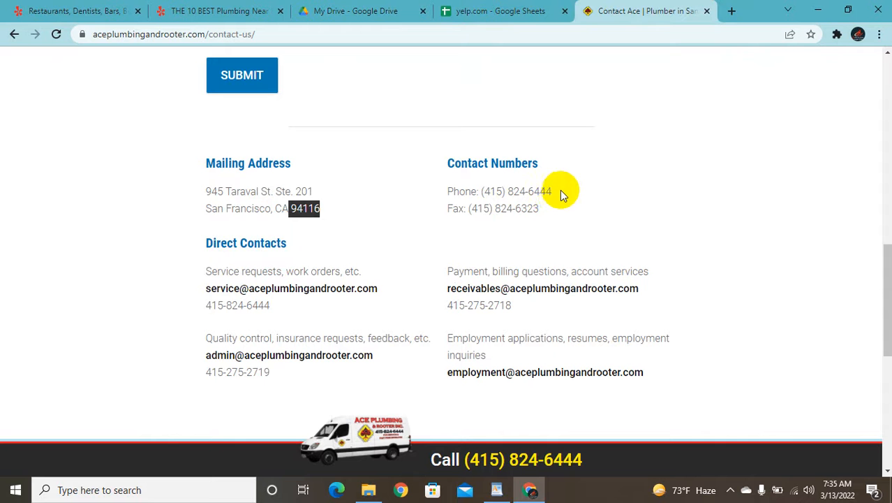
pyautogui.moveTo(561, 191); pyautogui.dragTo(480, 187)
pyautogui.hotkey('ctrl', 'c')
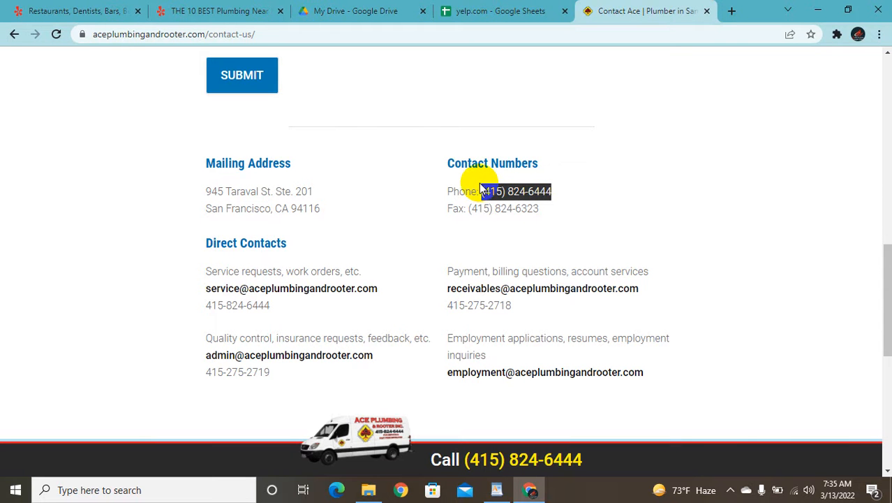
pyautogui.click(534, 10)
pyautogui.doubleClick(413, 186)
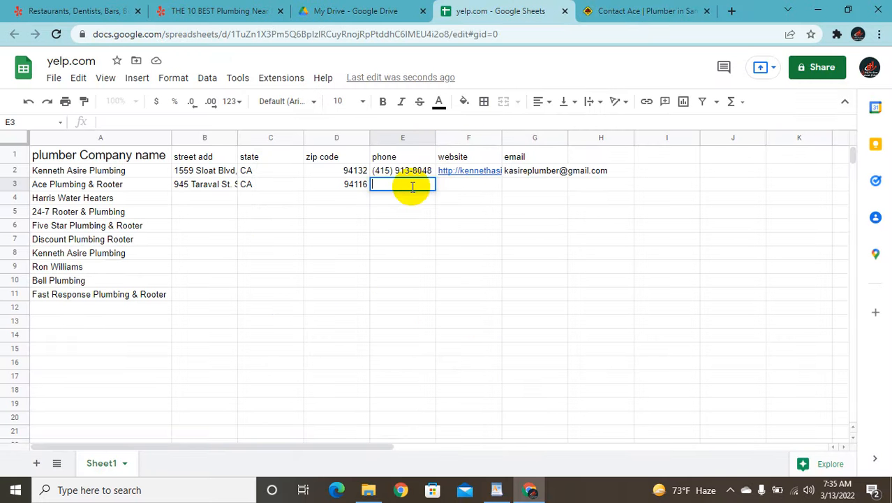
pyautogui.hotkey('ctrl', 'v')
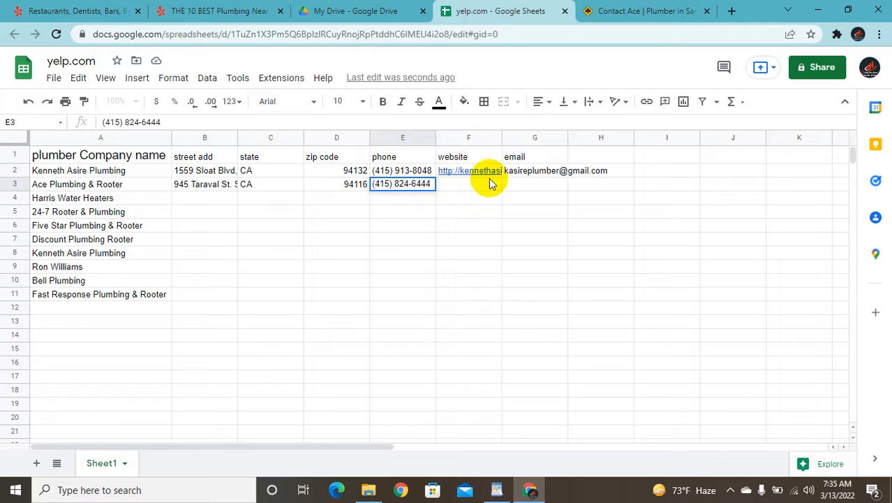
# Step: Copy the service requests email address from the Direct Contacts on the company's Contact Us page into cell G3
pyautogui.click(525, 184)
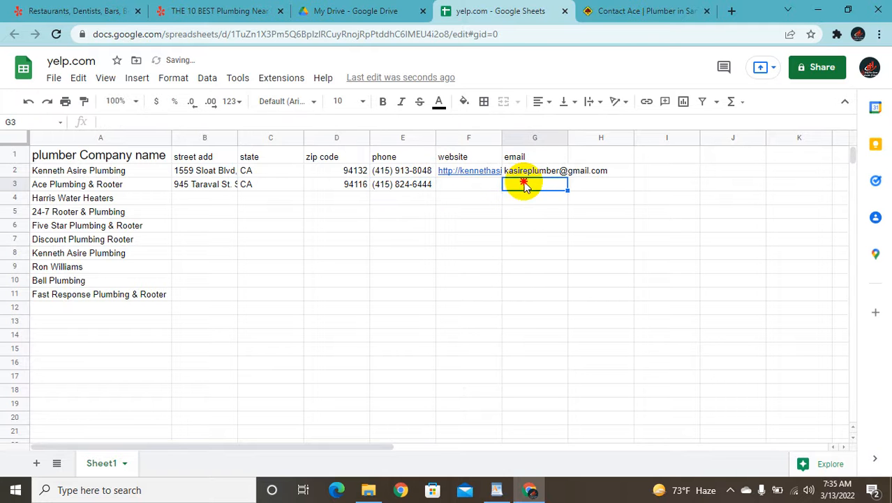
pyautogui.click(668, 7)
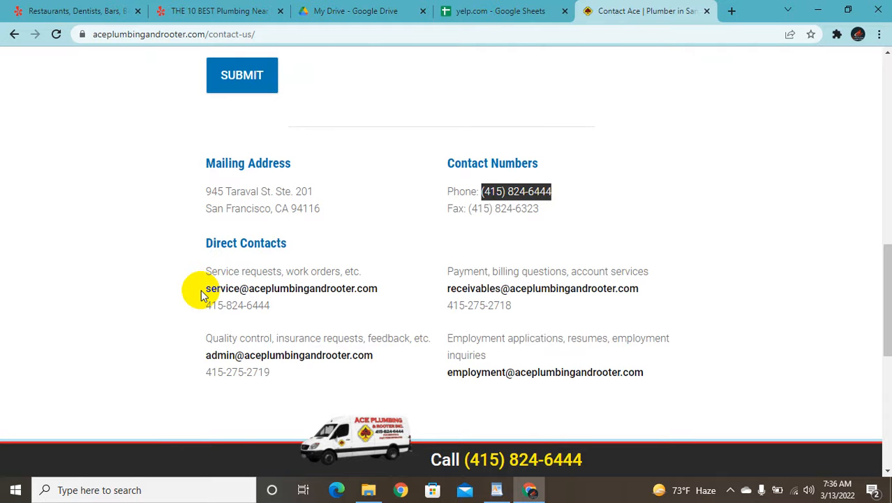
pyautogui.moveTo(201, 294)
pyautogui.mouseDown()
pyautogui.moveTo(225, 287)
pyautogui.moveTo(264, 303)
pyautogui.moveTo(201, 290)
pyautogui.mouseUp()
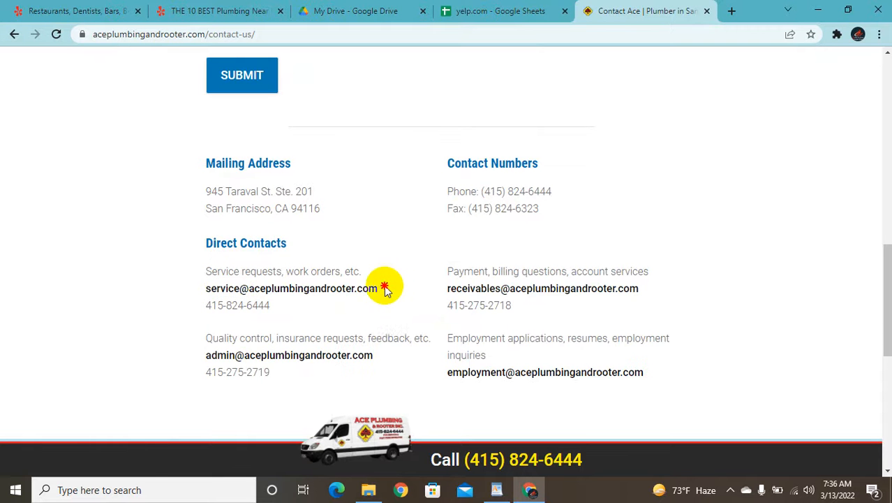
pyautogui.moveTo(384, 289); pyautogui.dragTo(207, 289)
pyautogui.hotkey('ctrl', 'c')
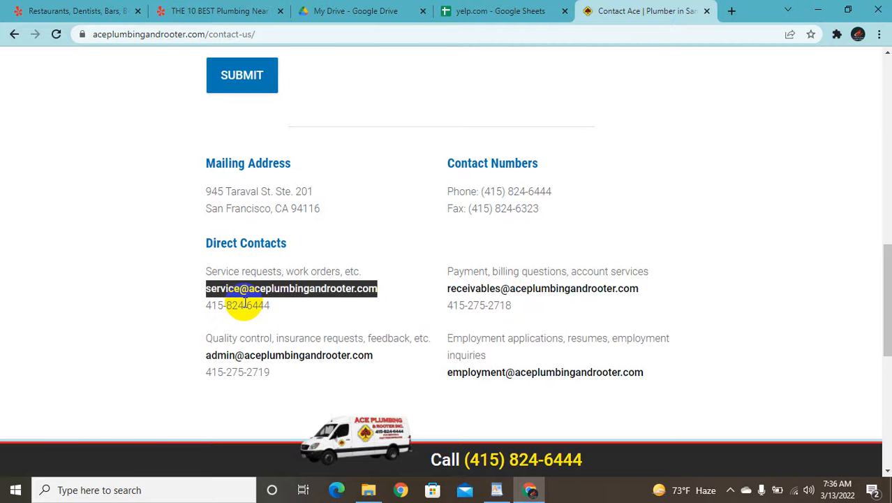
pyautogui.click(452, 11)
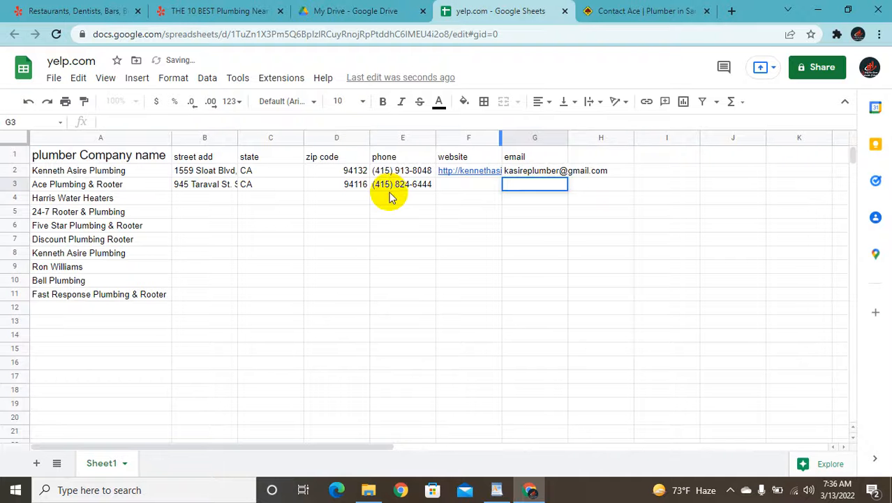
pyautogui.hotkey('ctrl', 'v')
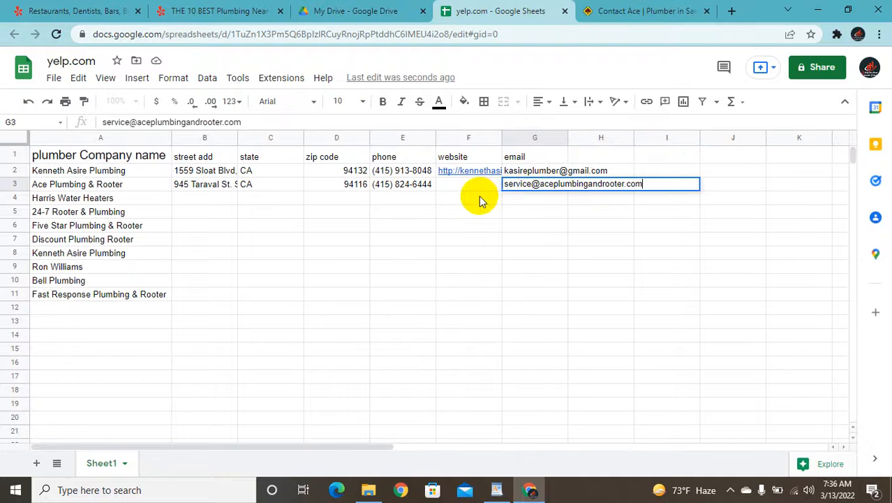
pyautogui.click(479, 186)
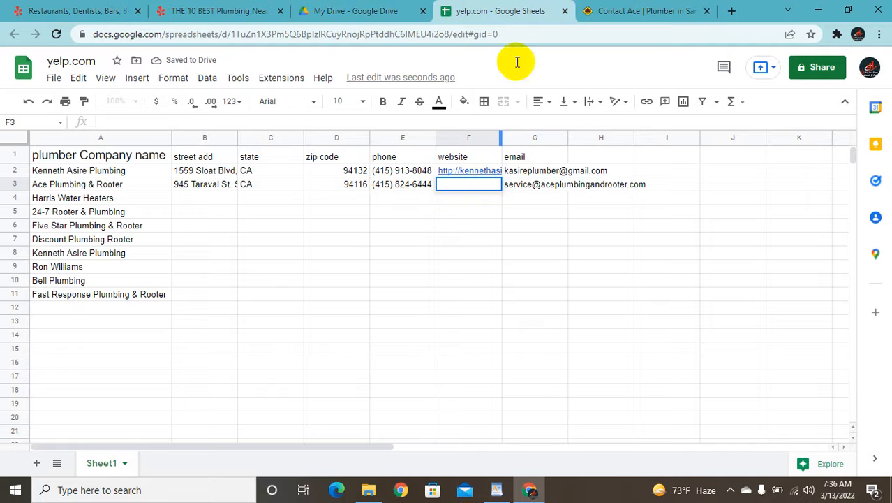
pyautogui.click(622, 9)
pyautogui.scroll(10, 366, 95)
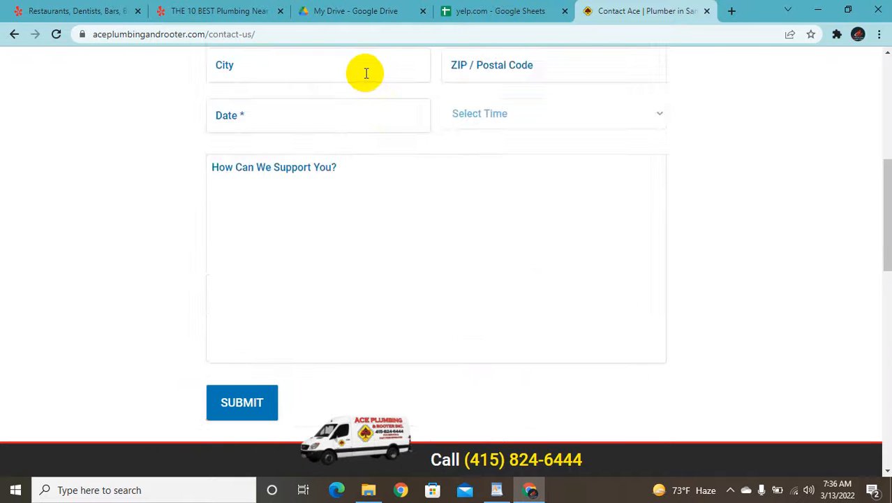
pyautogui.click(15, 36)
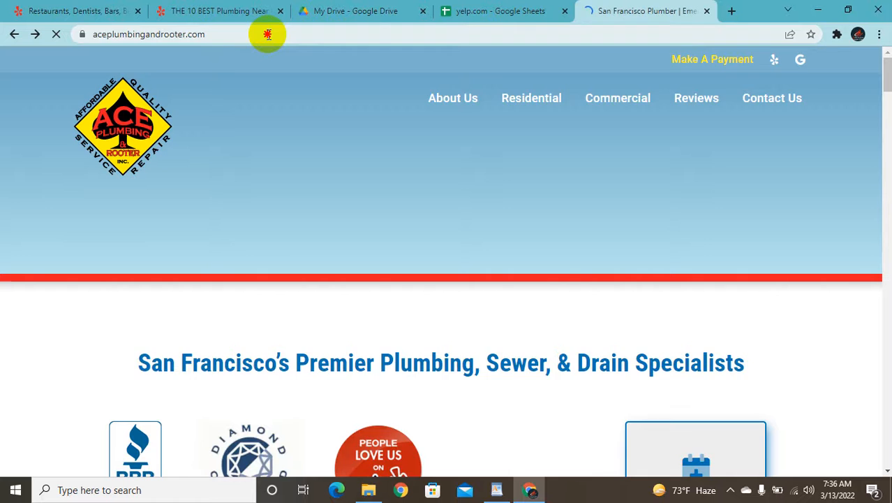
pyautogui.click(269, 34)
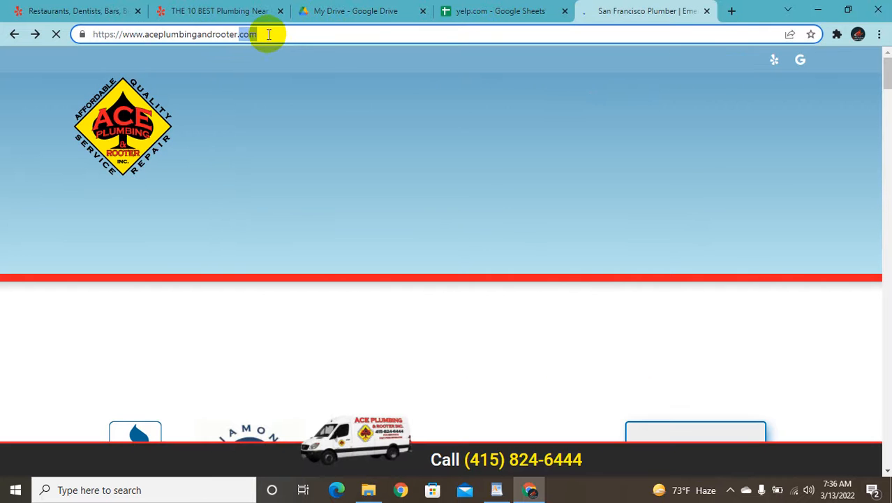
pyautogui.click(269, 34)
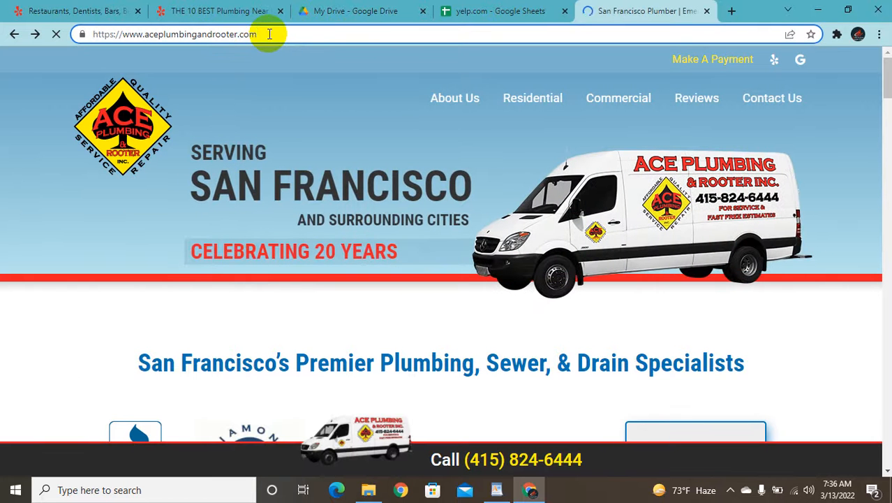
pyautogui.tripleClick(269, 35)
pyautogui.hotkey('ctrl', 'c')
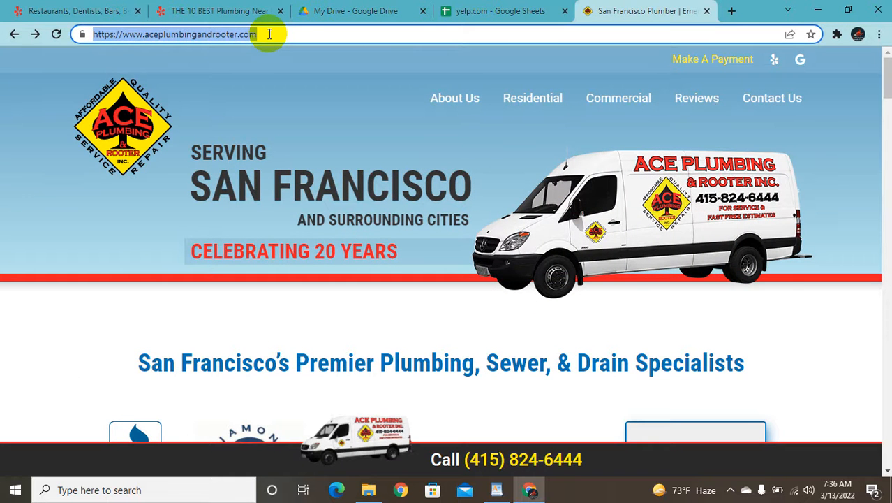
pyautogui.click(482, 11)
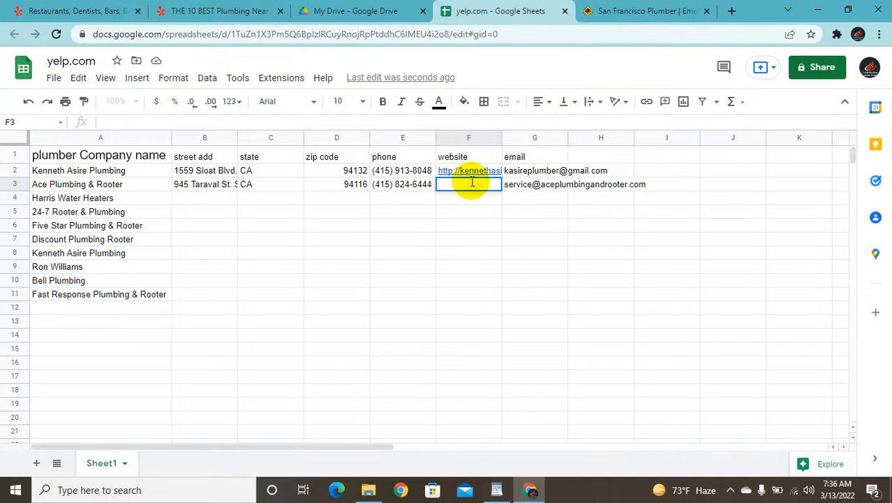
pyautogui.press('Return')
pyautogui.hotkey('ctrl', 'v')
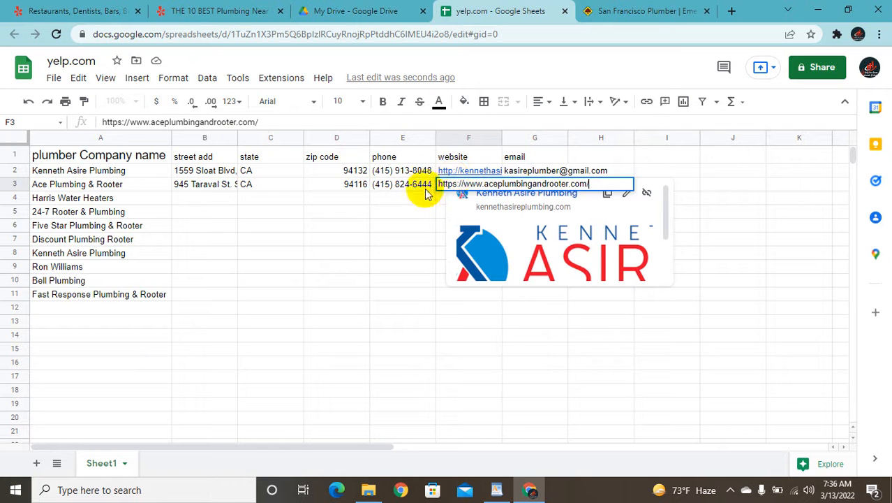
pyautogui.click(424, 201)
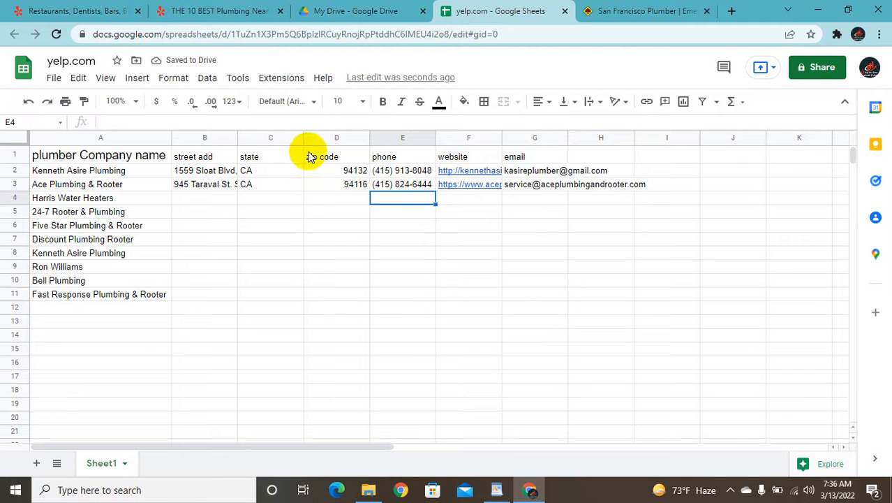
# Step: Widen the street address column, narrow the state and zip code columns, and left-align cells D1:D4
pyautogui.moveTo(303, 143); pyautogui.dragTo(273, 142)
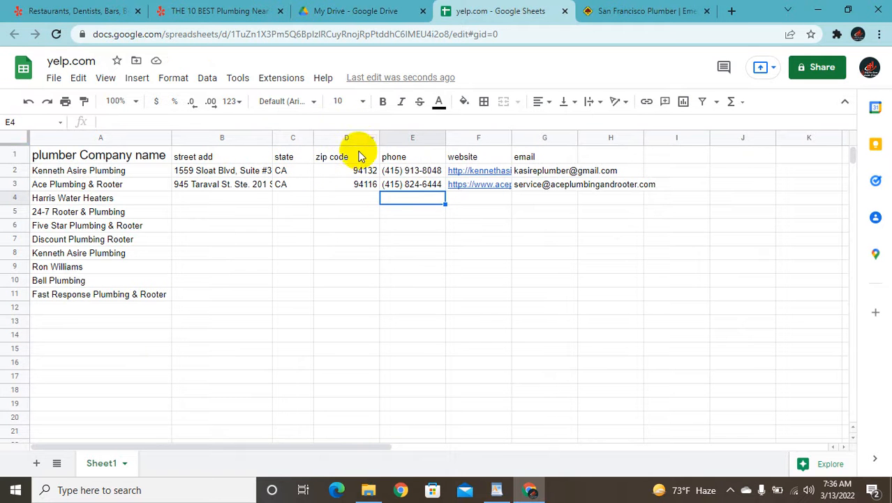
pyautogui.moveTo(343, 160); pyautogui.dragTo(342, 196)
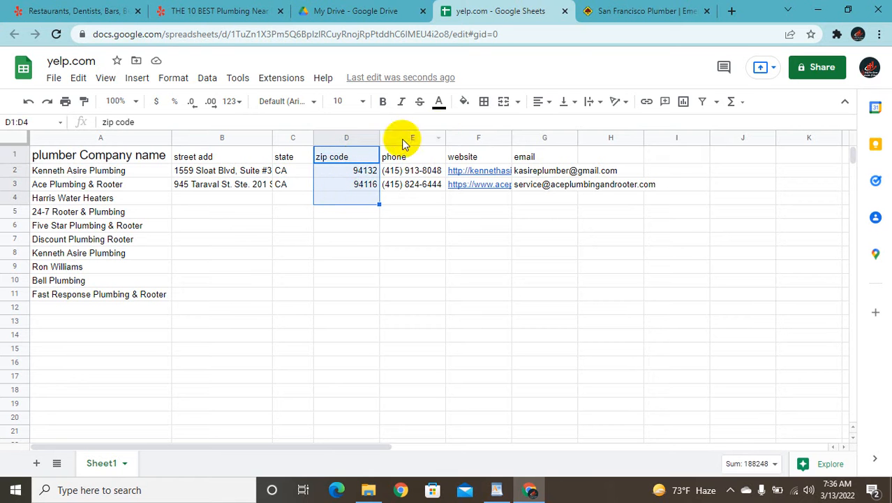
pyautogui.click(537, 102)
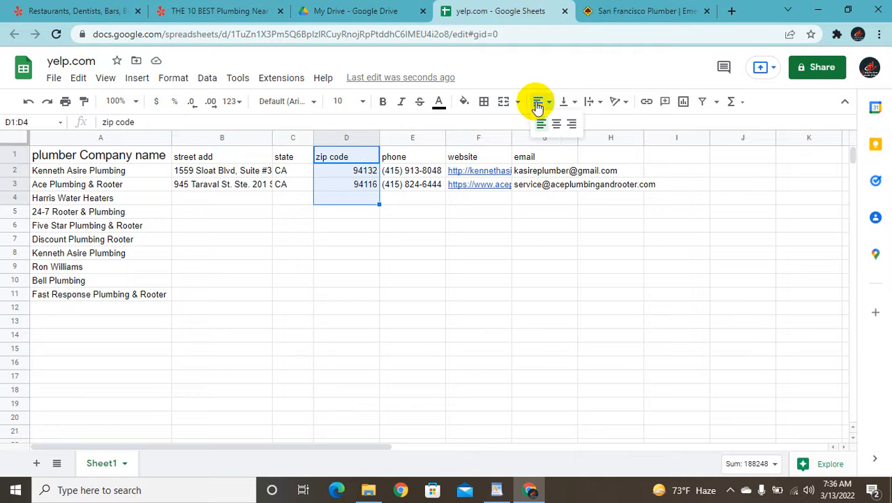
pyautogui.click(543, 128)
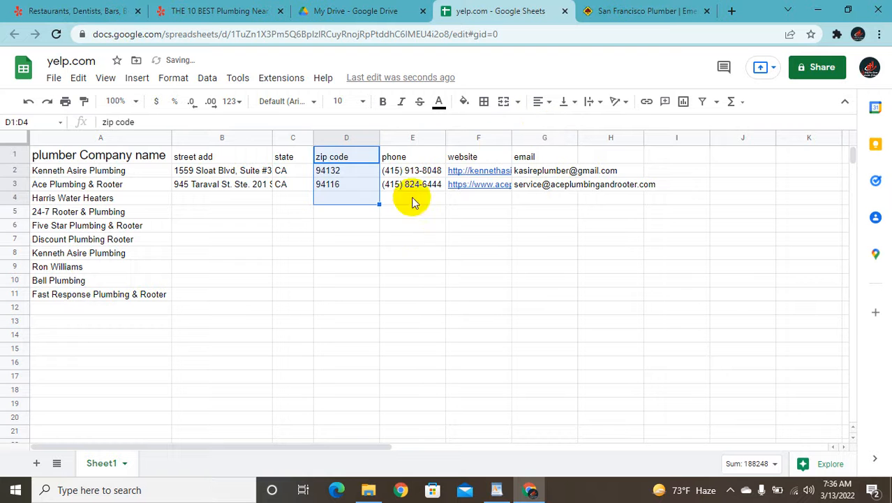
pyautogui.click(381, 238)
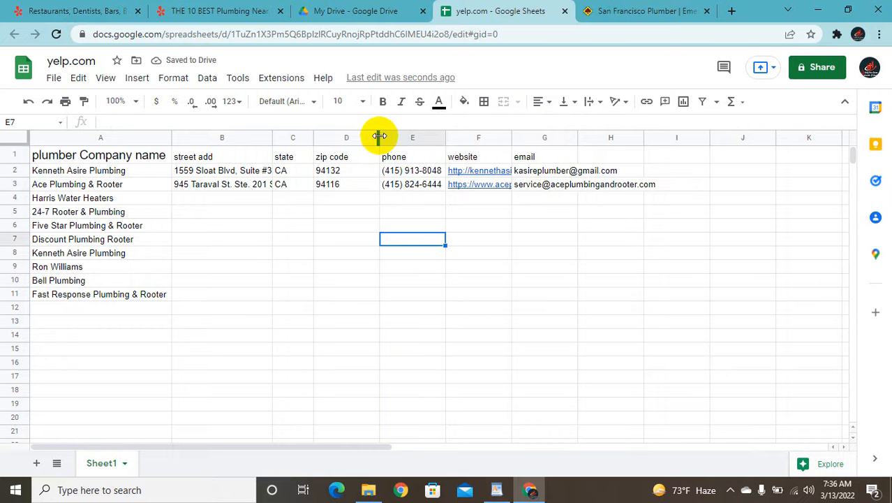
pyautogui.moveTo(379, 135); pyautogui.dragTo(358, 150)
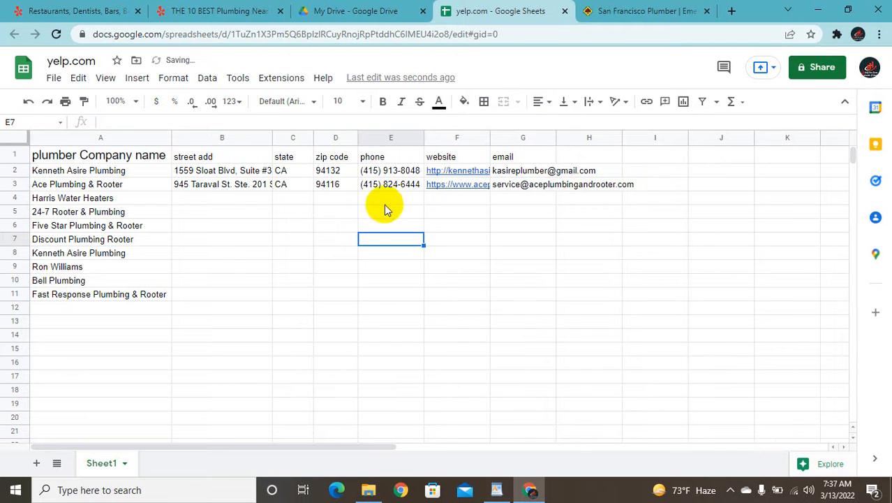
# Step: Copy the company name Harris Water Heaters from cell A4 and close the Ace Plumbing & Rooter website
pyautogui.click(202, 197)
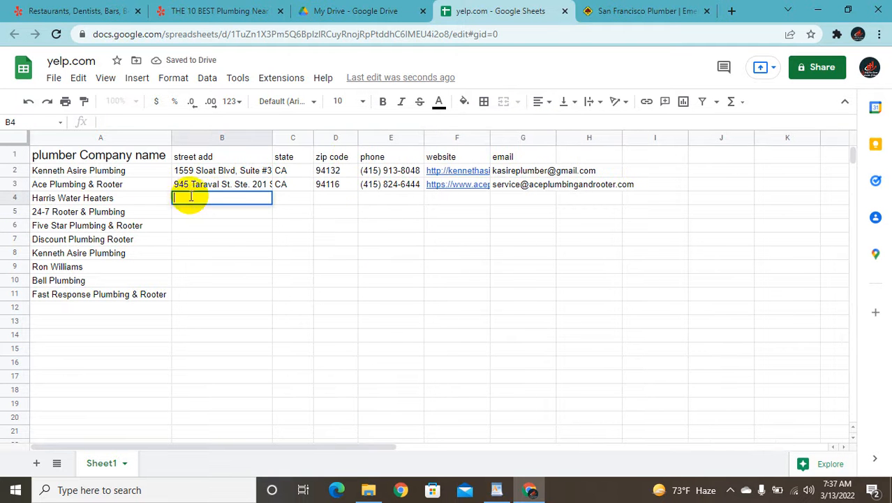
pyautogui.doubleClick(138, 199)
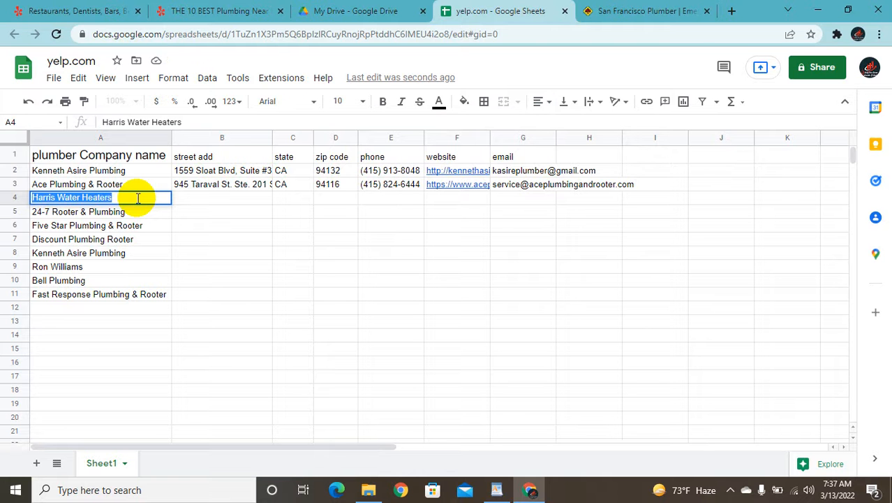
pyautogui.click(698, 9)
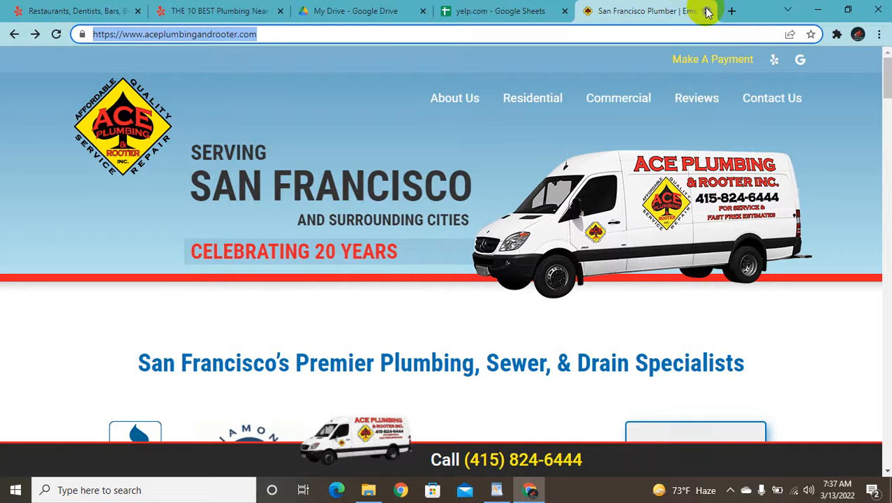
pyautogui.click(706, 11)
# Step: Open the Google home page in a new browser tab and search for "Harris Water Heaters"
pyautogui.click(640, 10)
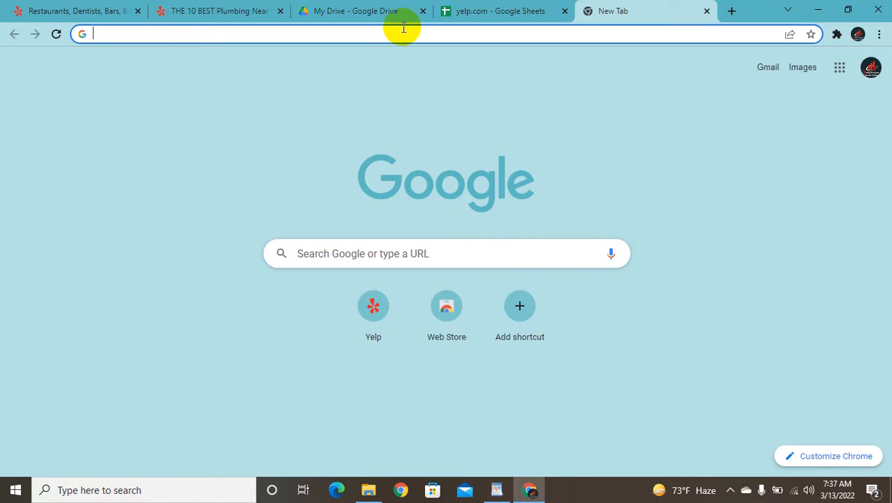
pyautogui.write('go')
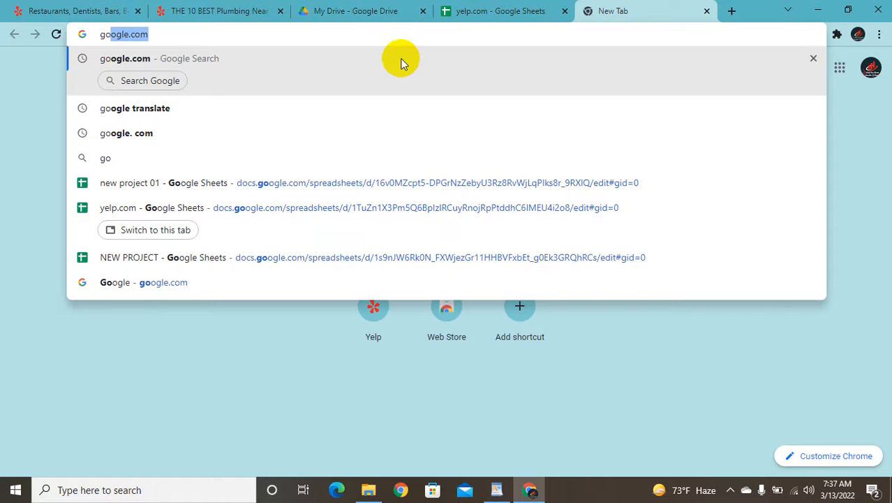
pyautogui.click(401, 62)
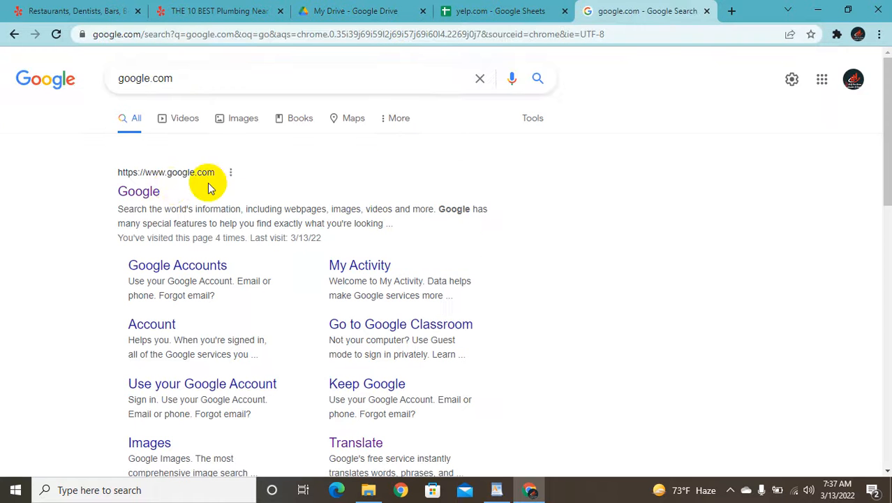
pyautogui.click(153, 187)
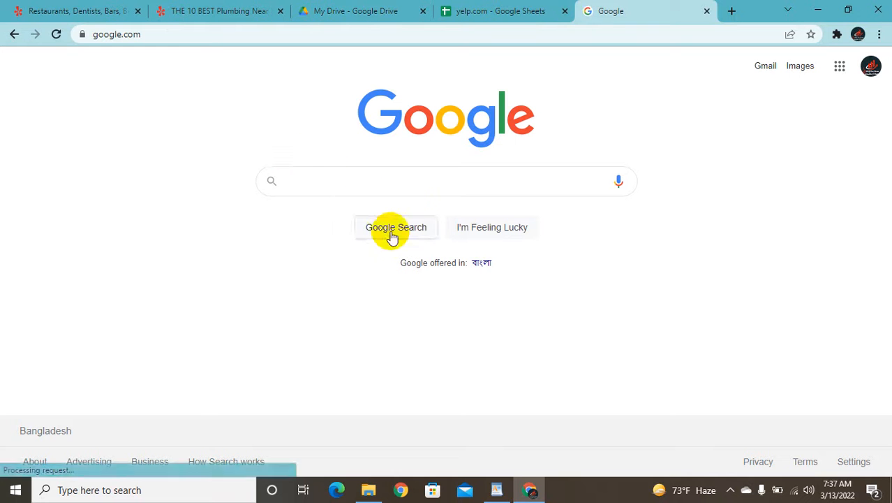
pyautogui.click(408, 198)
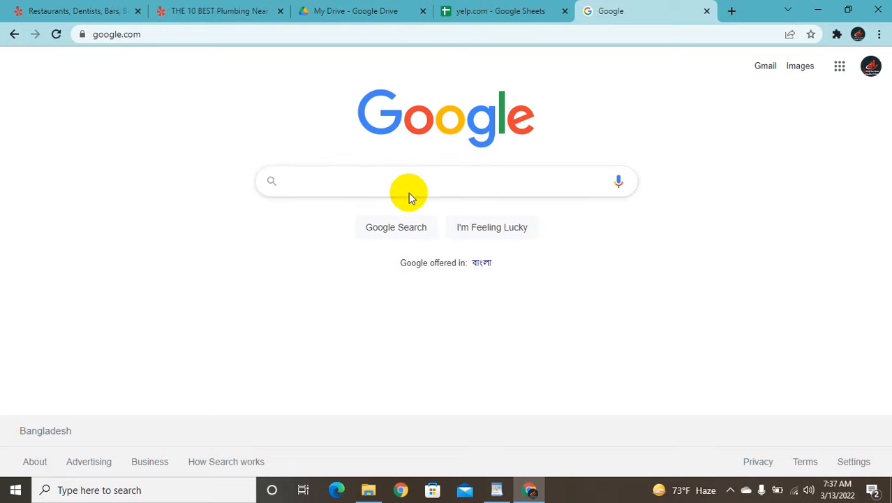
pyautogui.click(410, 190)
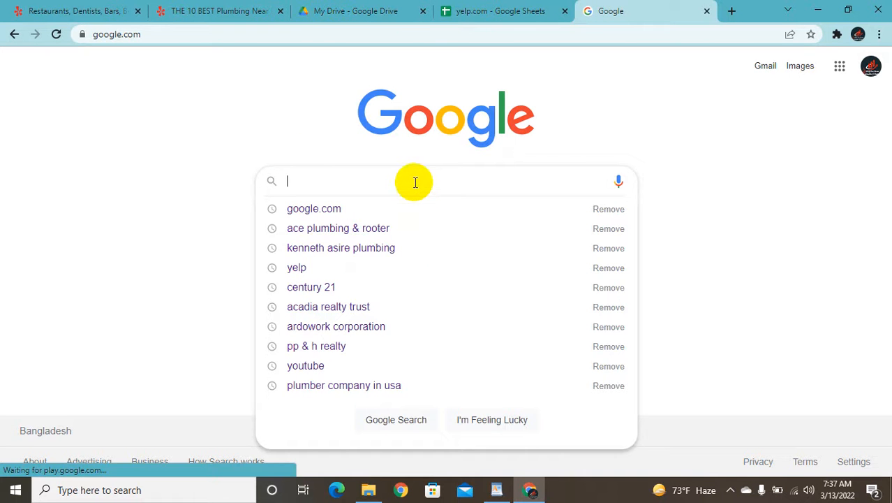
pyautogui.write('Harris Water Heaters')
pyautogui.press('Return')
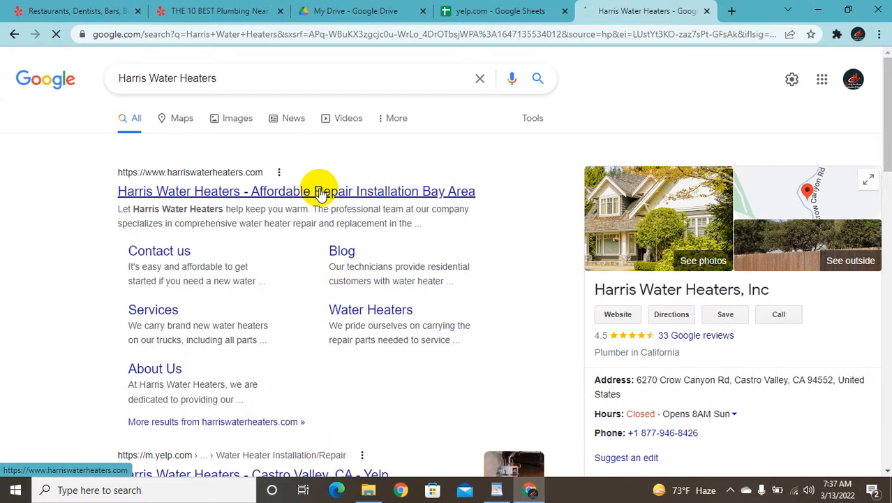
# Step: Open the Harris Water Heaters website from the search results and check its Contact page for a street address, state and zip code
pyautogui.click(319, 191)
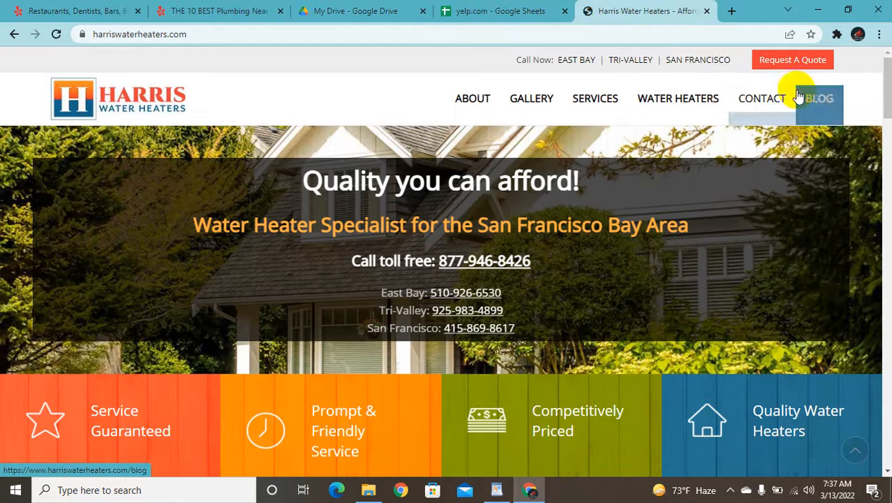
pyautogui.click(779, 102)
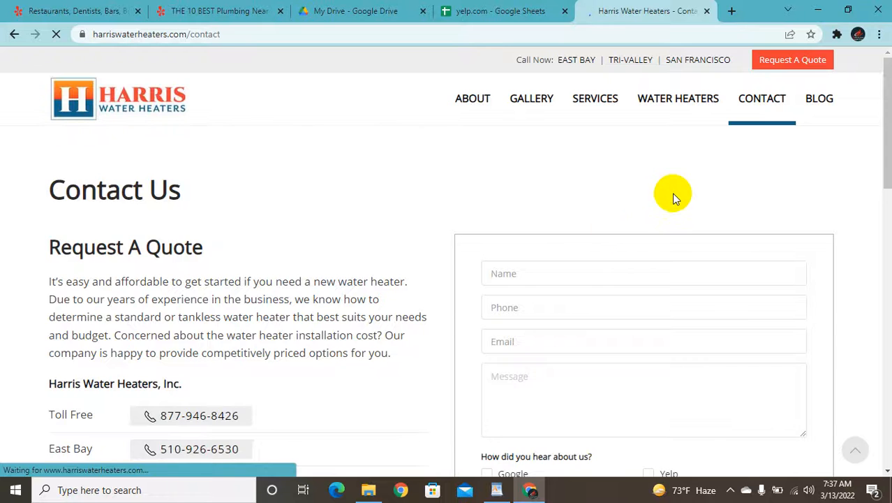
pyautogui.scroll(-3, 667, 194)
pyautogui.scroll(2, 392, 289)
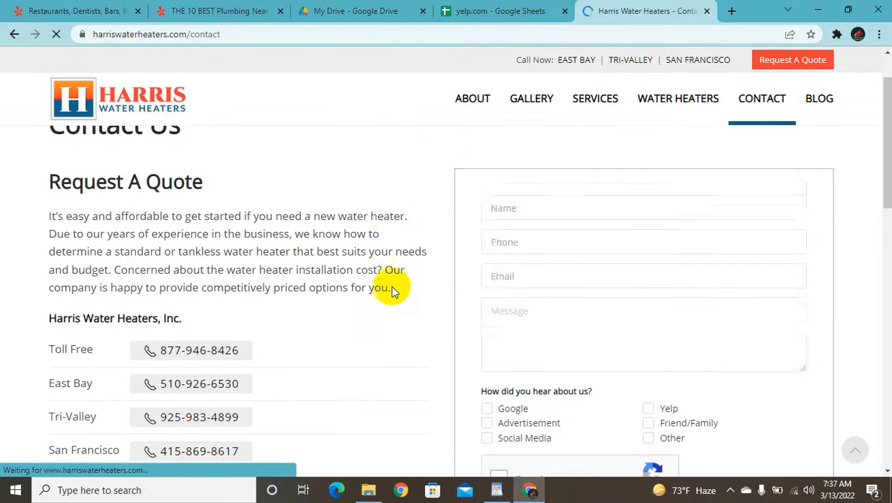
pyautogui.scroll(-5, 393, 287)
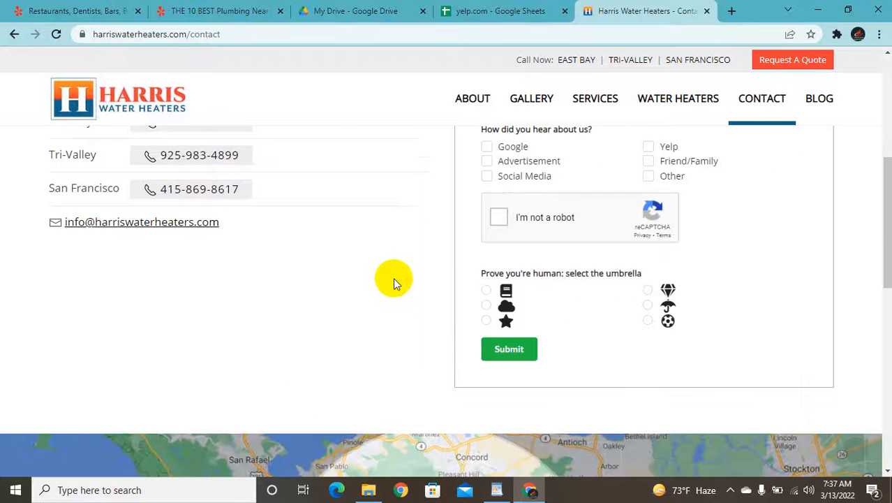
pyautogui.scroll(-10, 393, 277)
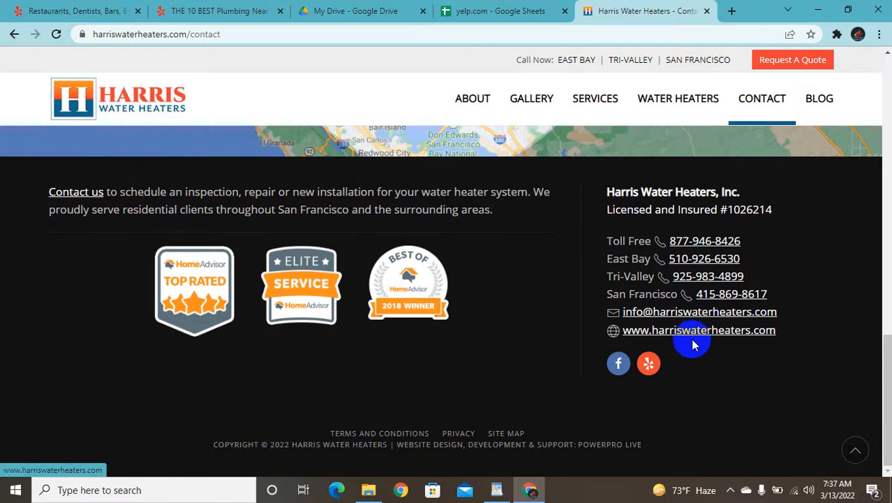
pyautogui.scroll(15, 693, 342)
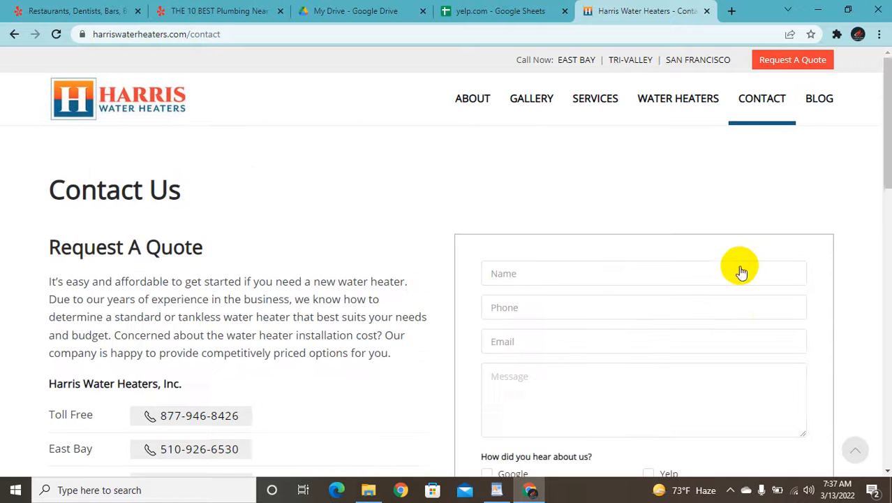
pyautogui.scroll(-5, 730, 266)
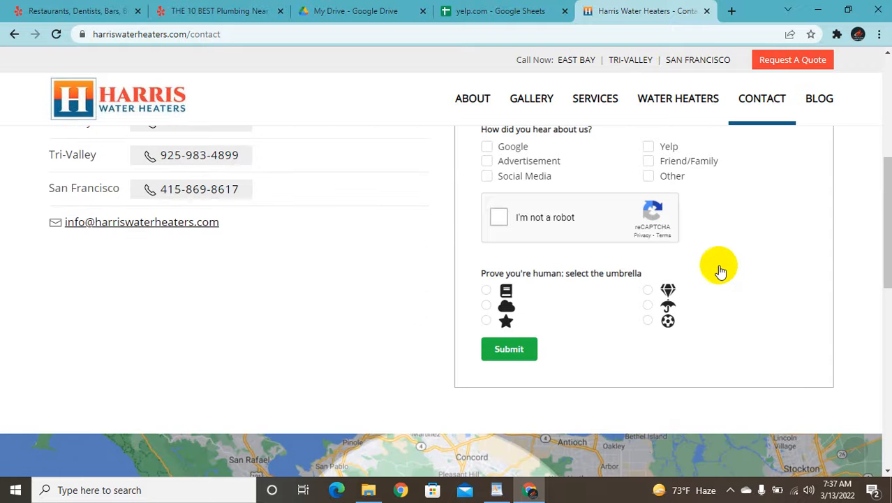
pyautogui.scroll(5, 721, 270)
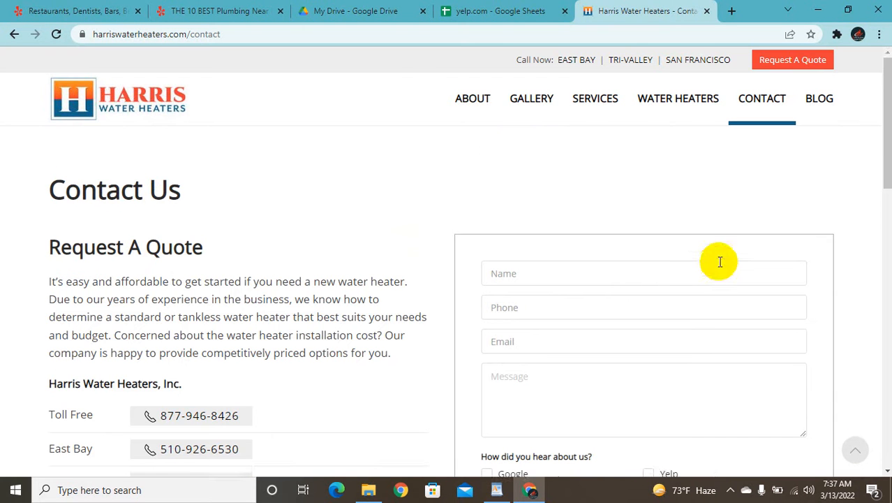
# Step: Open the Harris Water Heaters About page and look through it down to the footer for the company's street address
pyautogui.click(472, 118)
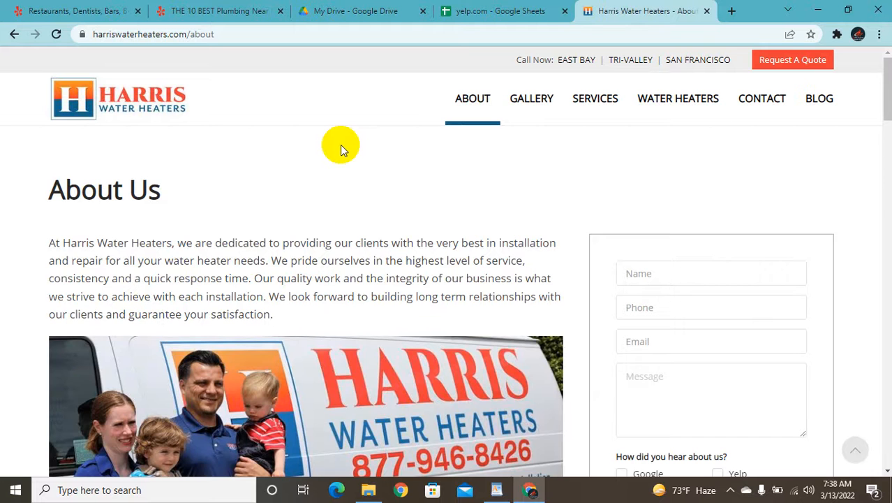
pyautogui.scroll(-8, 408, 205)
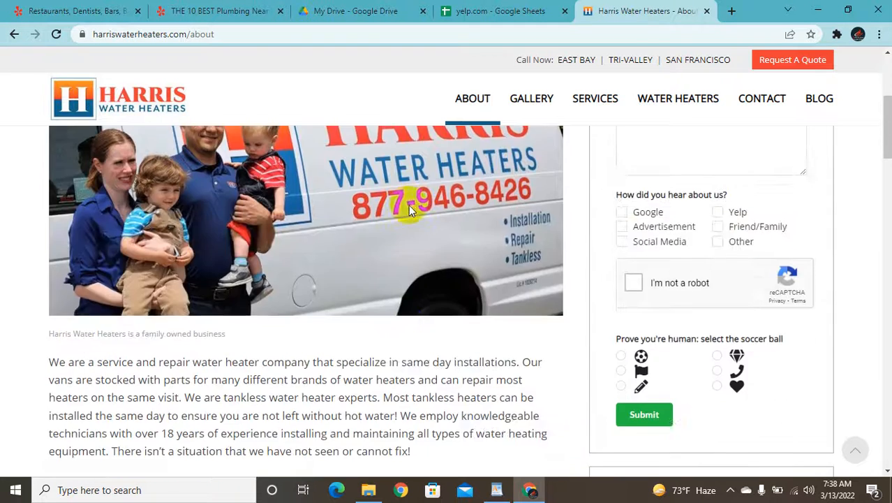
pyautogui.scroll(-10, 410, 206)
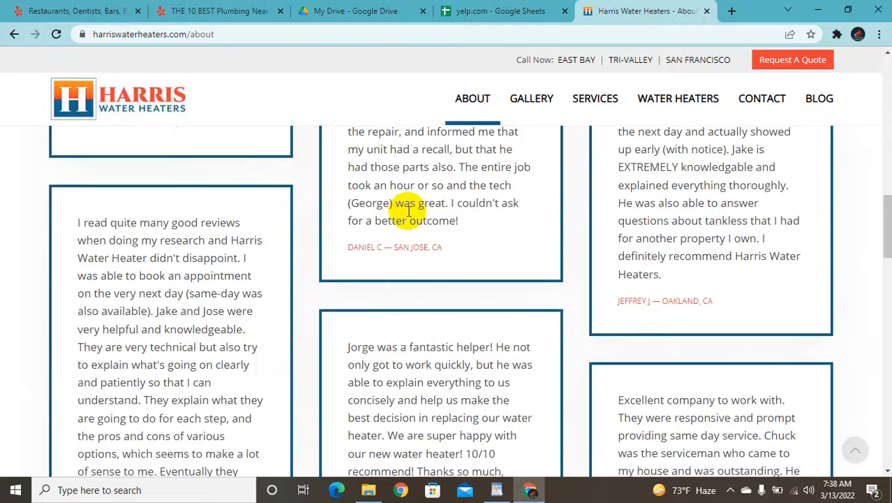
pyautogui.scroll(-10, 410, 207)
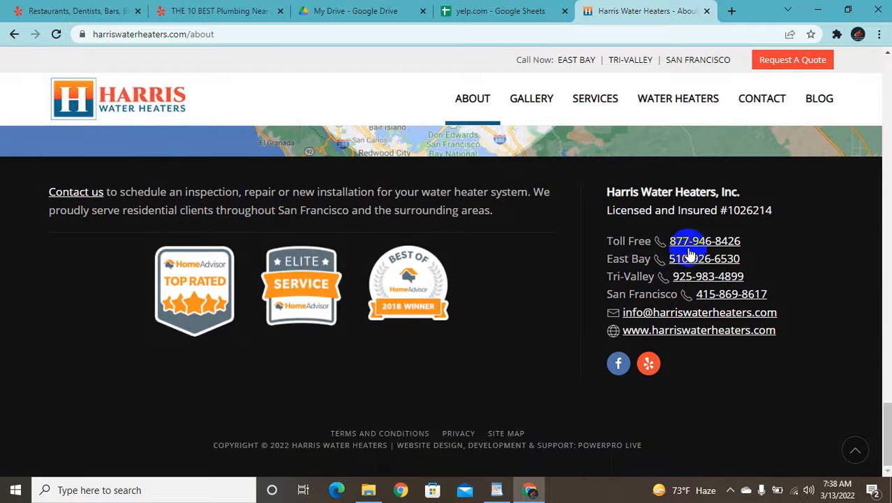
pyautogui.rightClick(700, 330)
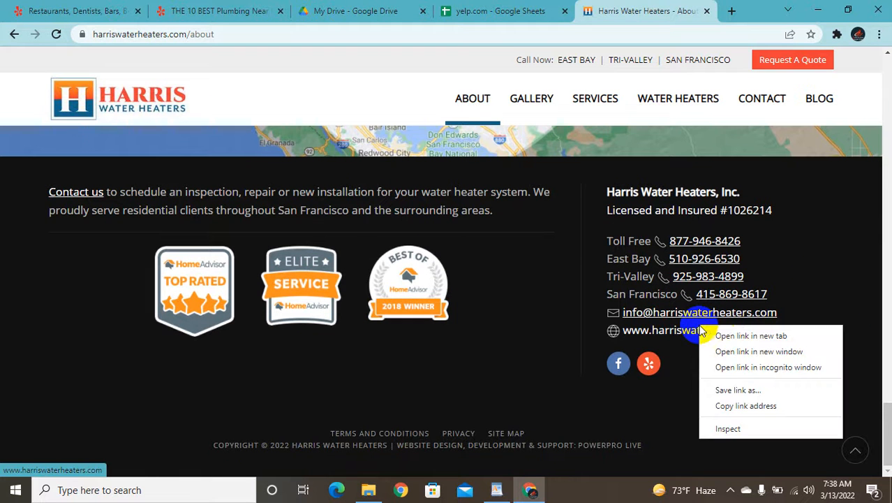
pyautogui.click(726, 335)
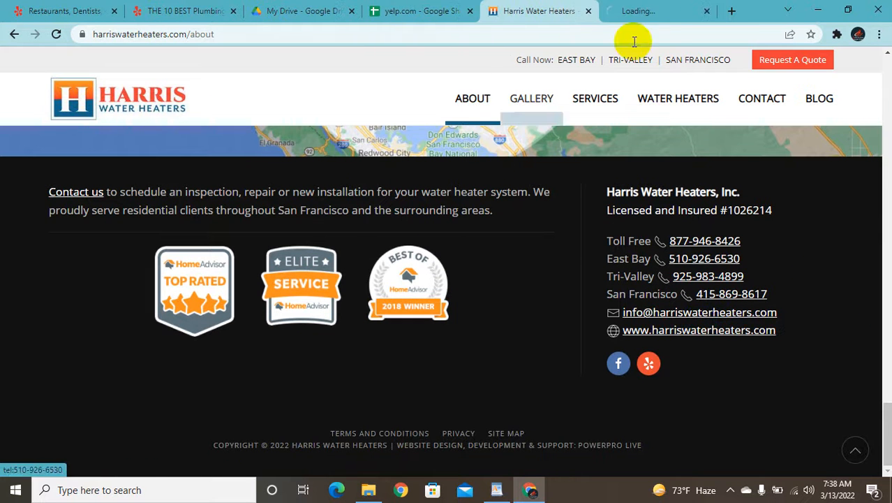
pyautogui.click(653, 10)
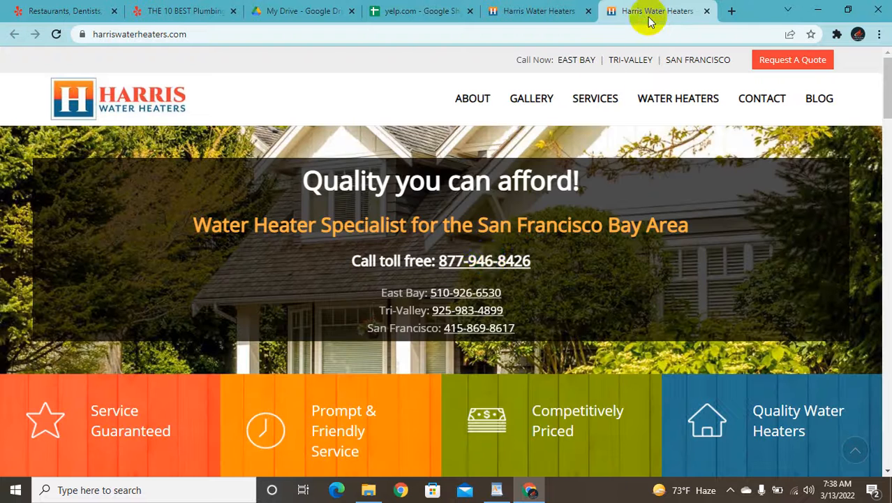
pyautogui.scroll(-4, 465, 341)
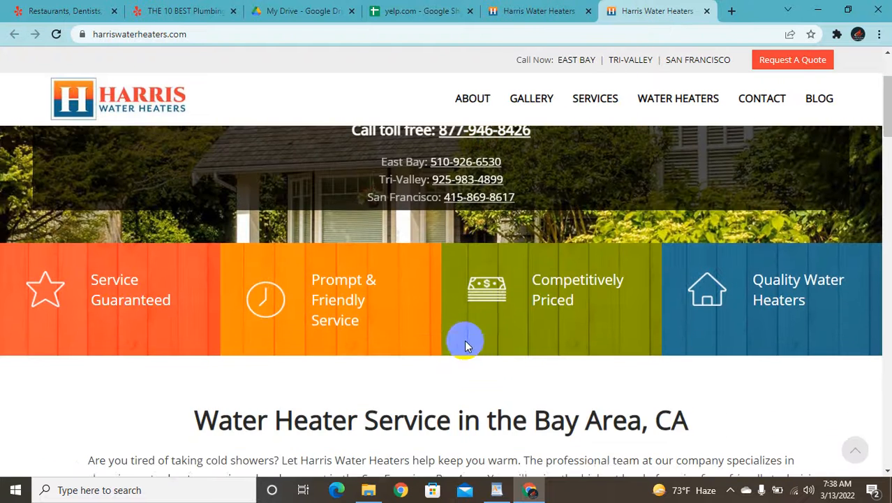
pyautogui.scroll(-2, 465, 341)
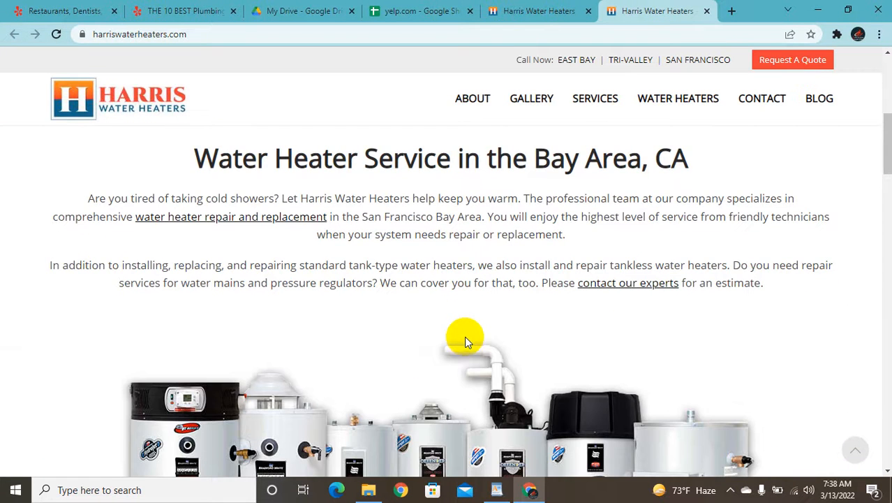
pyautogui.scroll(1, 464, 334)
pyautogui.scroll(-5, 462, 328)
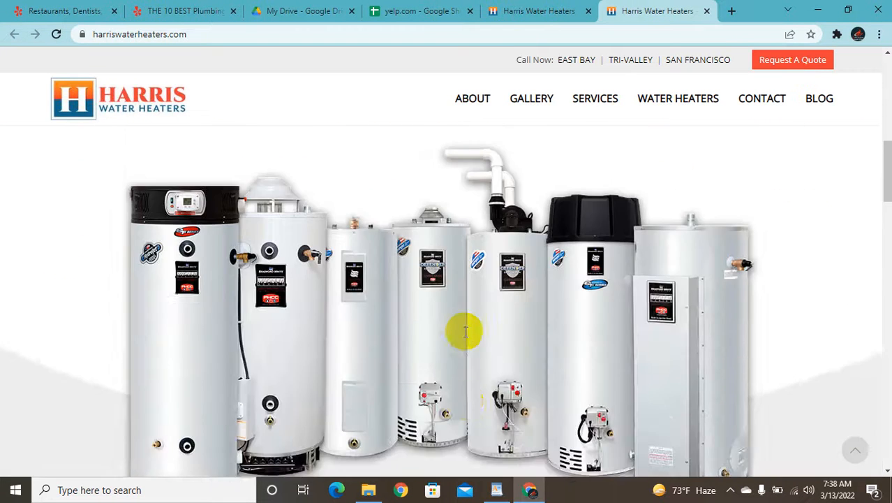
pyautogui.scroll(-4, 465, 331)
pyautogui.scroll(-3, 465, 331)
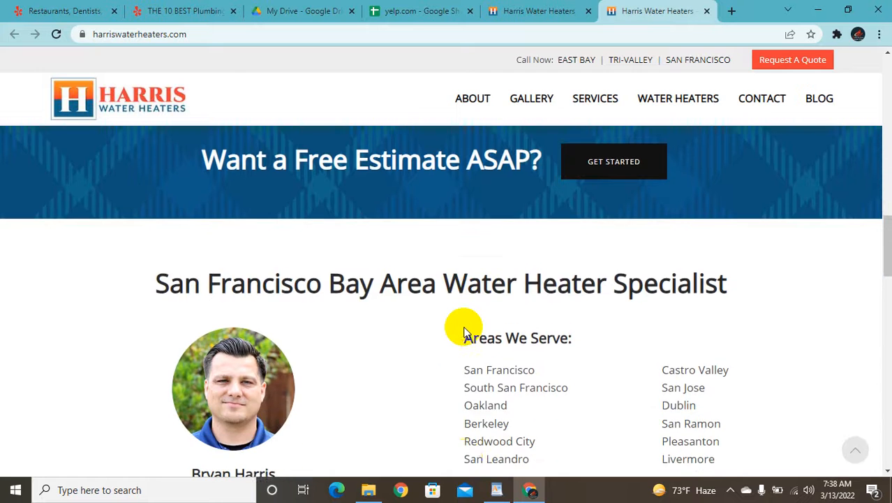
pyautogui.scroll(-8, 466, 330)
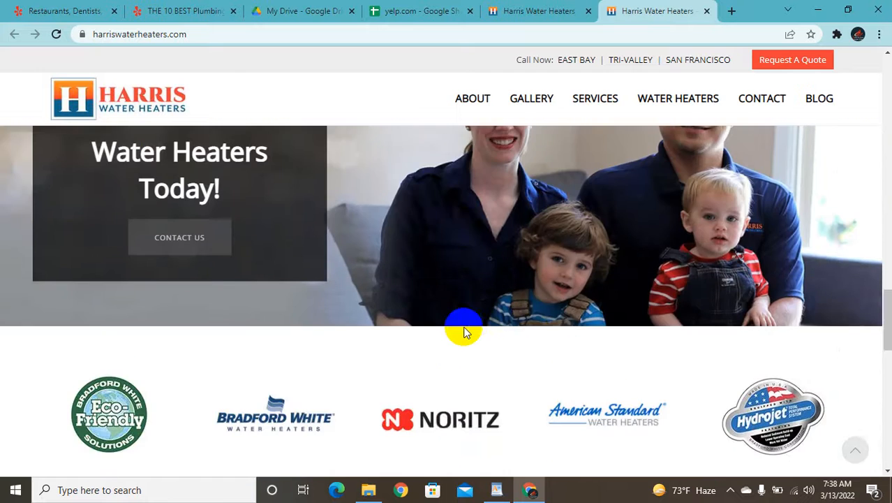
pyautogui.scroll(-5, 463, 326)
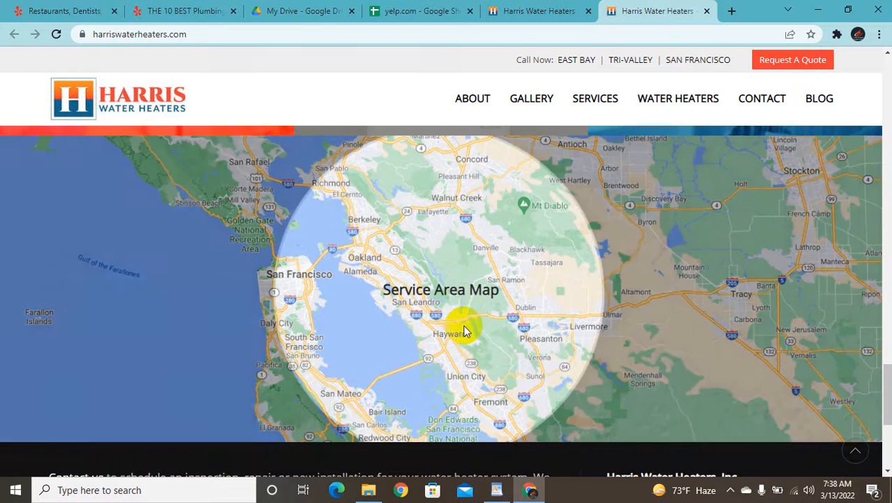
pyautogui.scroll(-4, 468, 309)
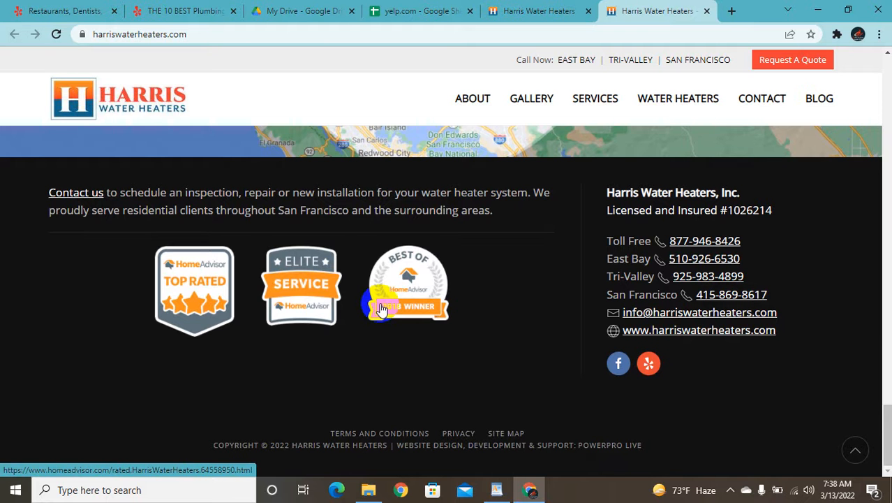
# Step: Look back through the Harris Water Heaters home page up to its header and close this duplicate tab
pyautogui.scroll(8, 379, 307)
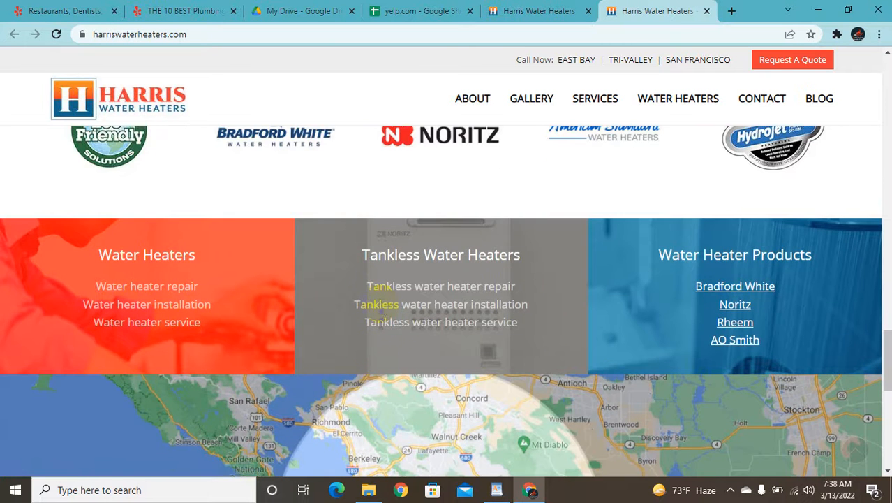
pyautogui.scroll(15, 380, 306)
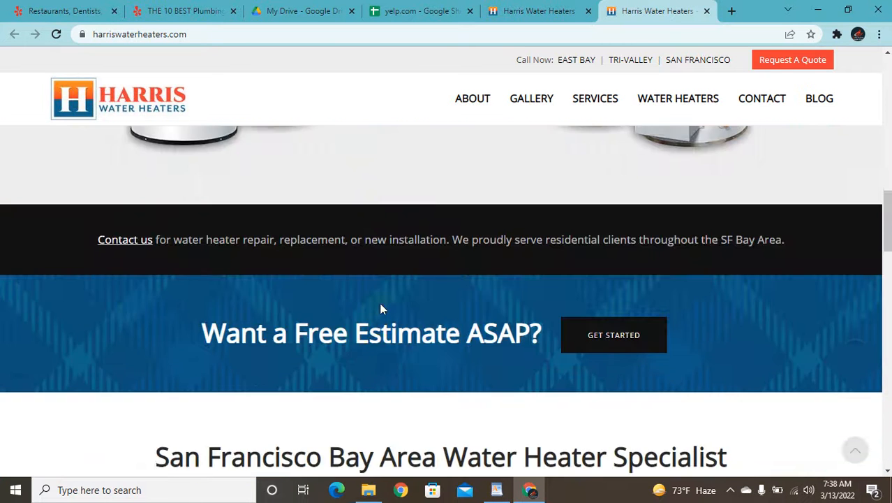
pyautogui.scroll(15, 380, 307)
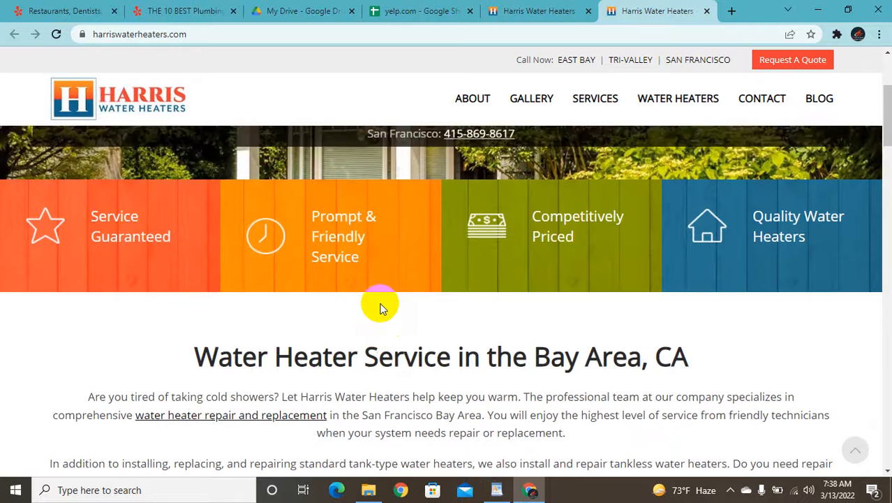
pyautogui.scroll(3, 381, 308)
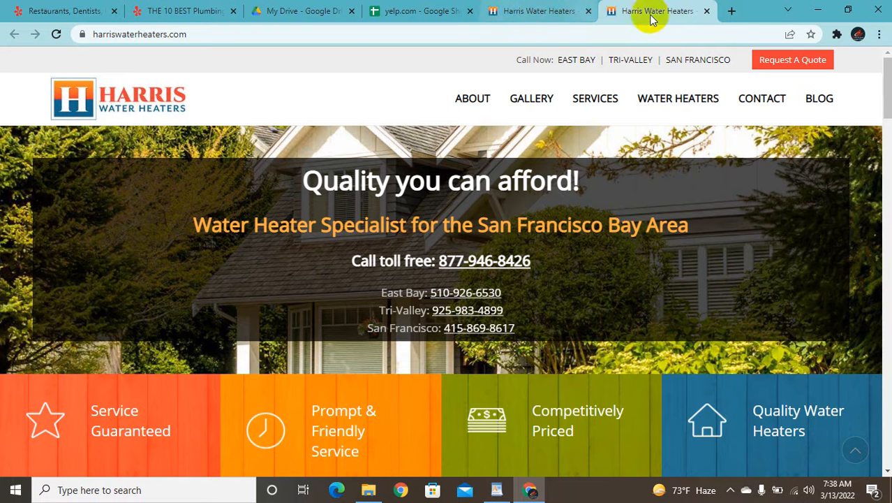
pyautogui.click(706, 11)
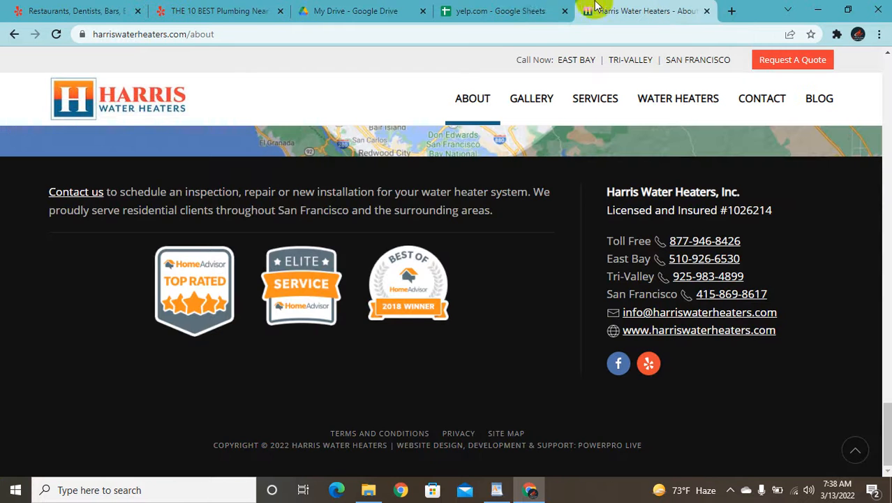
# Step: Return to the yelp.com spreadsheet and copy the company name 24-7 Rooter & Plumbing from cell A5
pyautogui.click(498, 7)
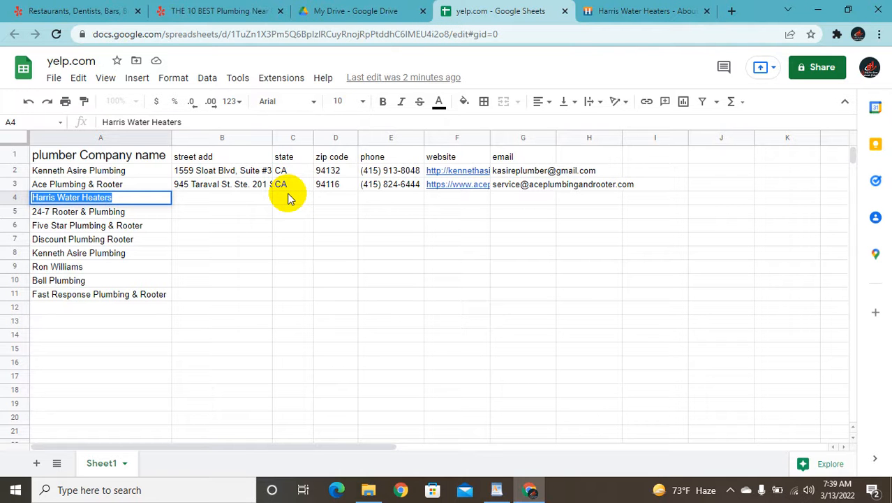
pyautogui.click(124, 211)
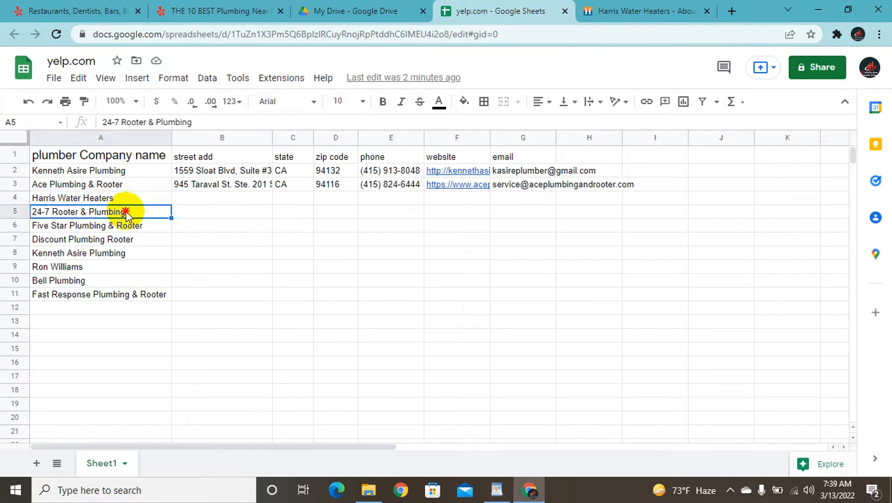
pyautogui.moveTo(135, 222); pyautogui.dragTo(137, 215)
pyautogui.click(136, 215)
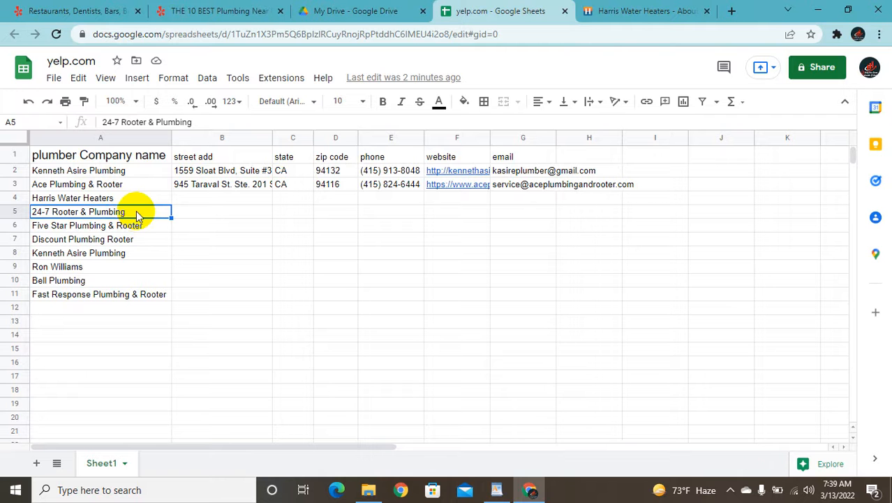
pyautogui.doubleClick(137, 212)
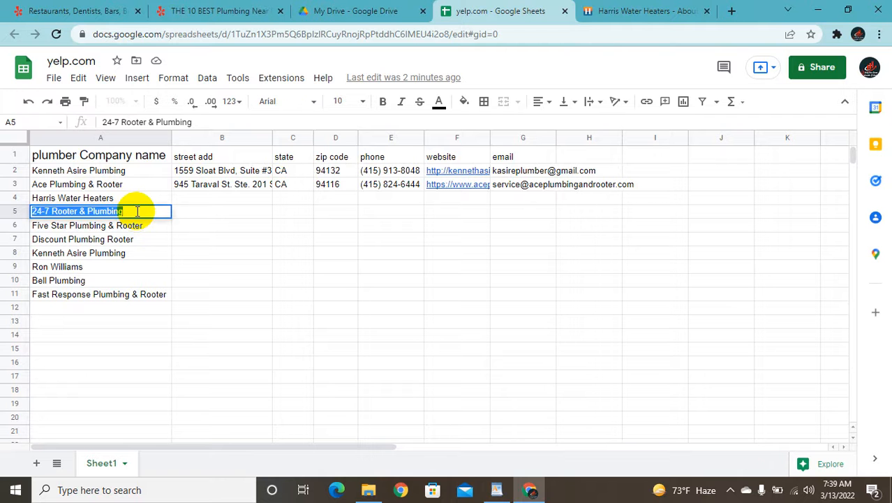
# Step: Search Google for "24-7 Rooter & Plumbing" in a new browser tab and look down the results for the company's website
pyautogui.click(660, 11)
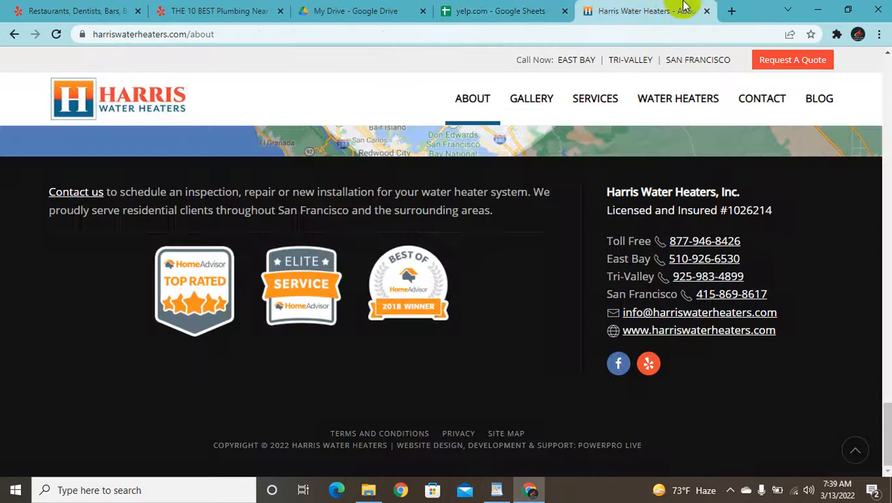
pyautogui.click(728, 11)
pyautogui.write('24-7 Rooter & Plumbing')
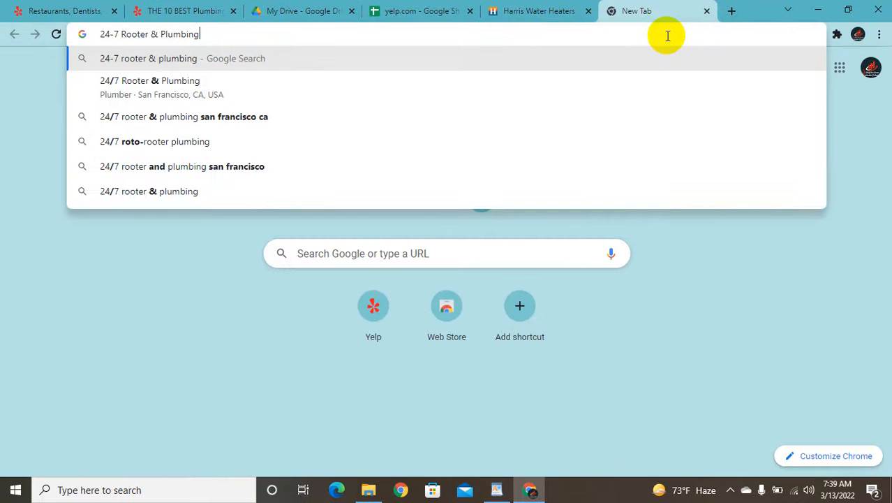
pyautogui.press('Return')
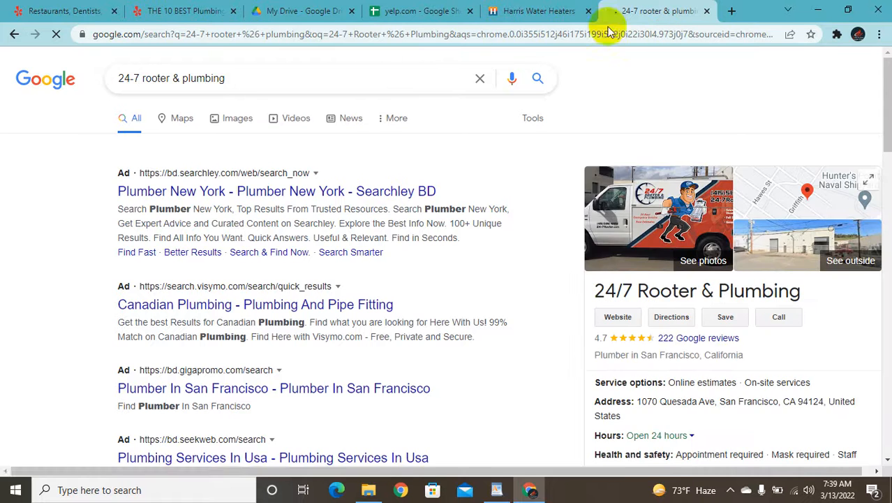
pyautogui.scroll(-4, 322, 58)
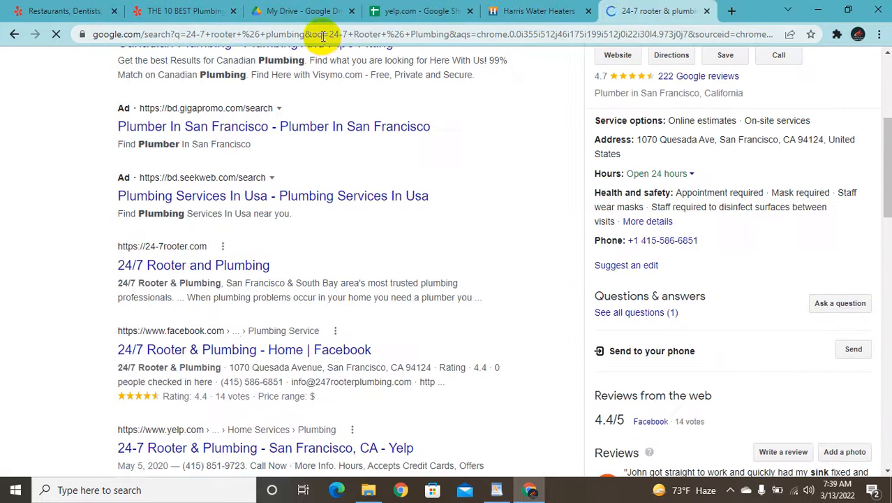
# Step: Open the 24/7 Rooter and Plumbing website from the search results and look through its home page for address details
pyautogui.scroll(-1, 295, 114)
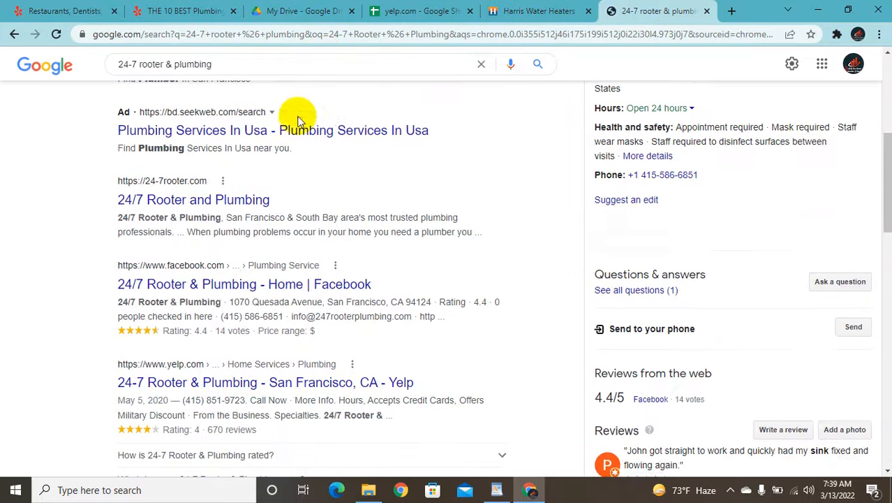
pyautogui.click(248, 196)
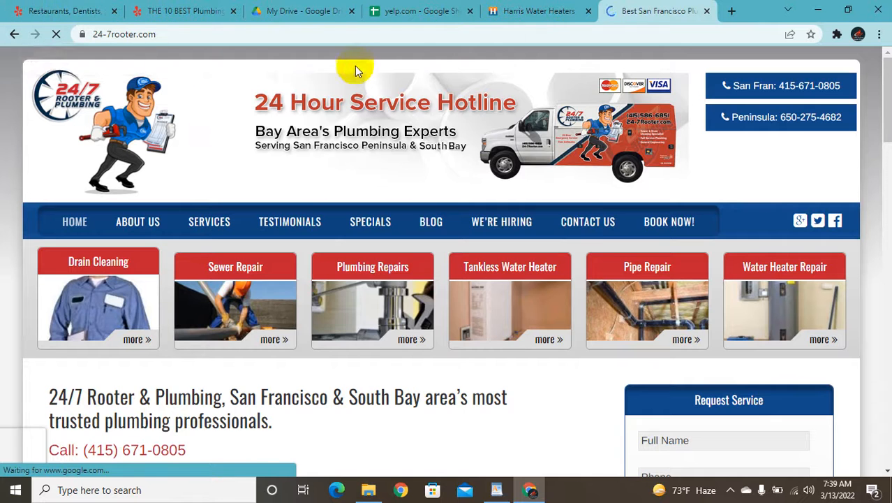
pyautogui.scroll(-7, 56, 119)
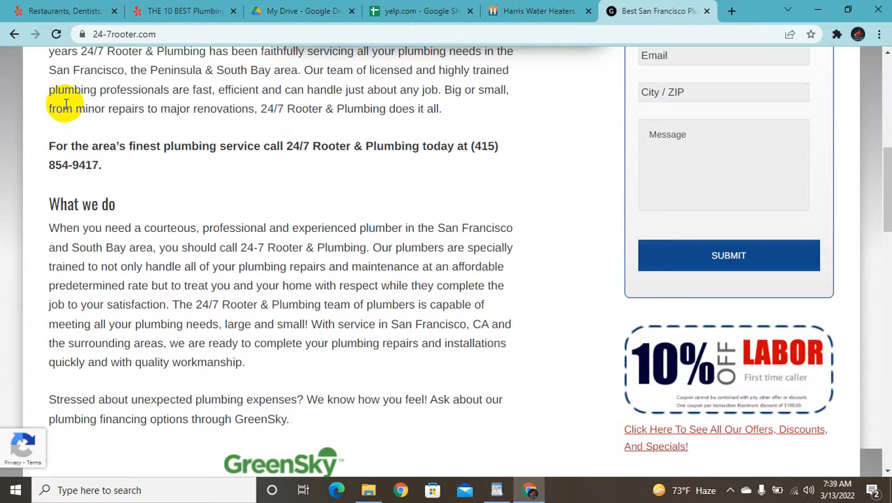
pyautogui.scroll(-17, 65, 106)
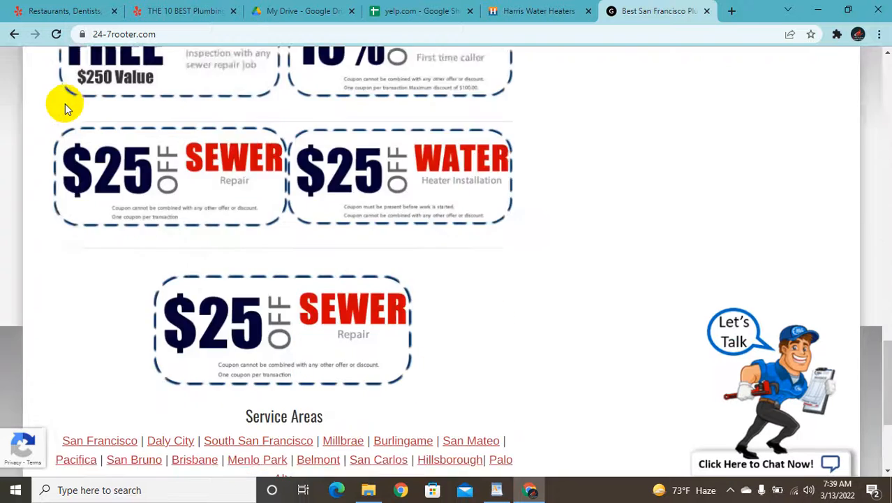
pyautogui.scroll(20, 66, 103)
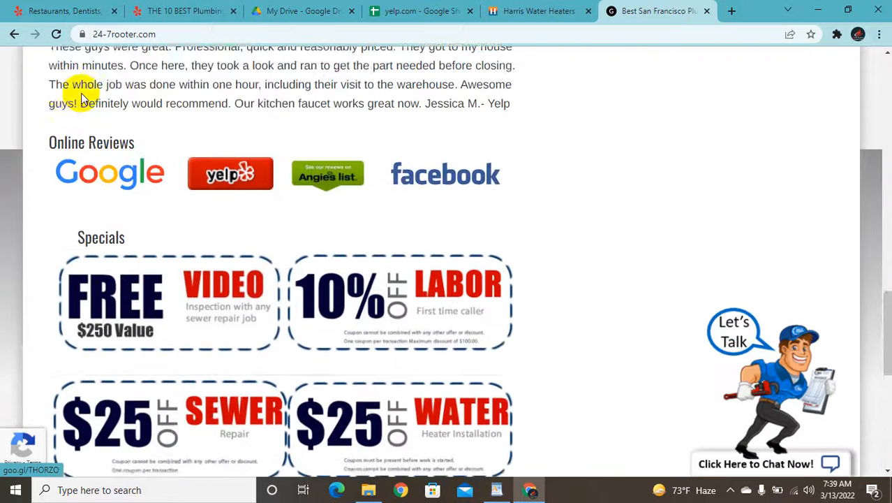
pyautogui.scroll(2, 83, 96)
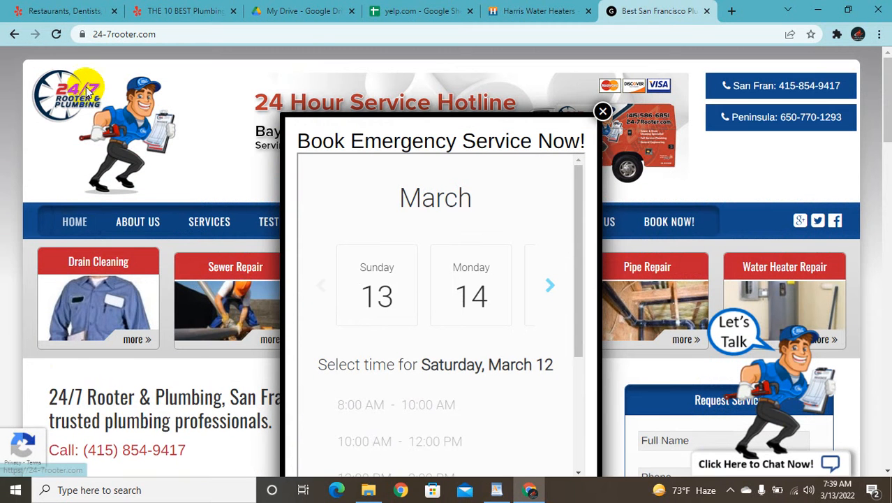
# Step: Dismiss the emergency booking pop-up, open the site's Contact Us page and find the company address on its map
pyautogui.click(603, 113)
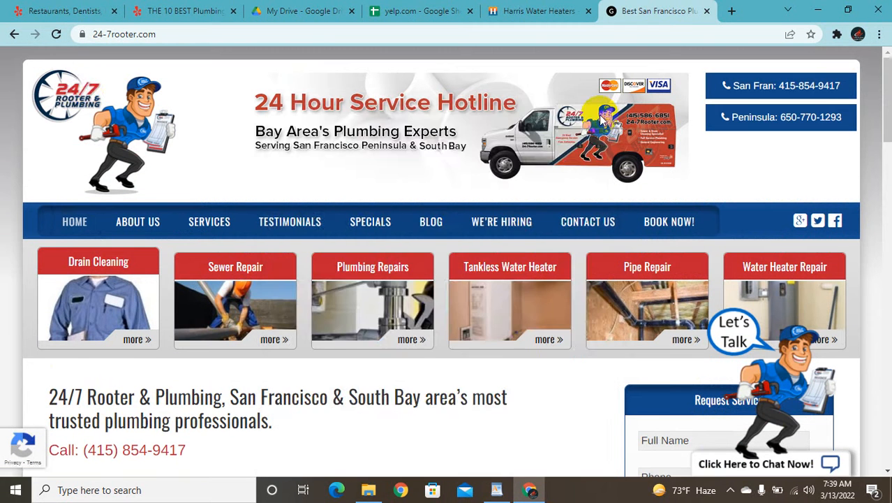
pyautogui.click(594, 220)
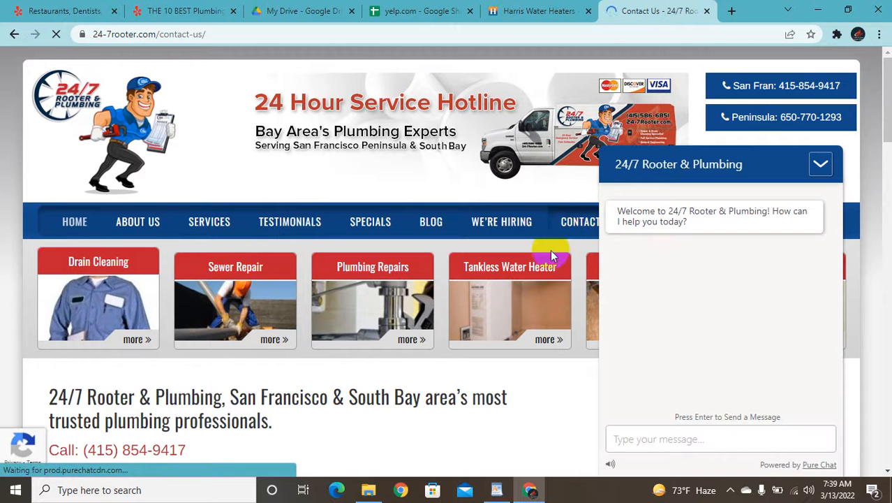
pyautogui.scroll(-3, 597, 216)
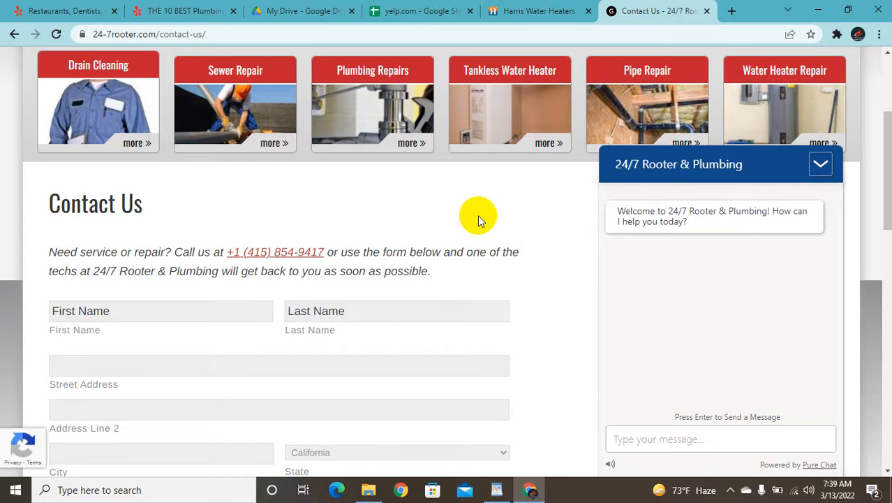
pyautogui.scroll(-1, 457, 221)
pyautogui.scroll(-10, 455, 221)
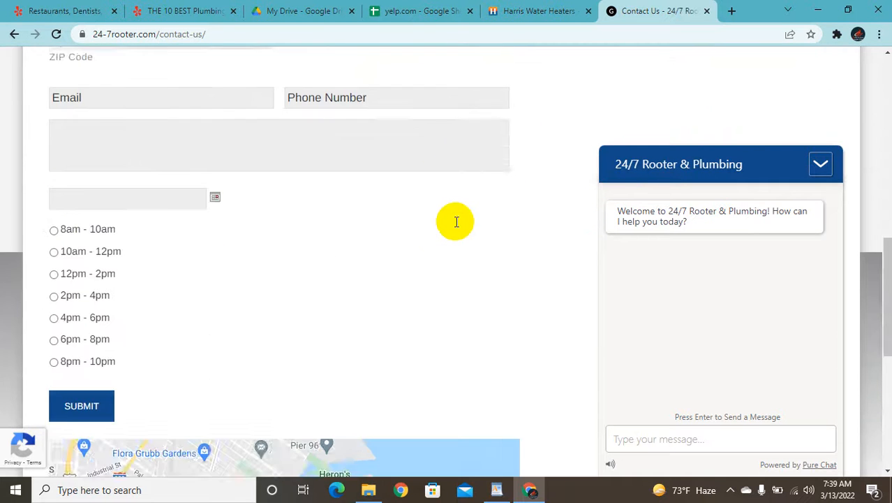
pyautogui.scroll(-1, 454, 221)
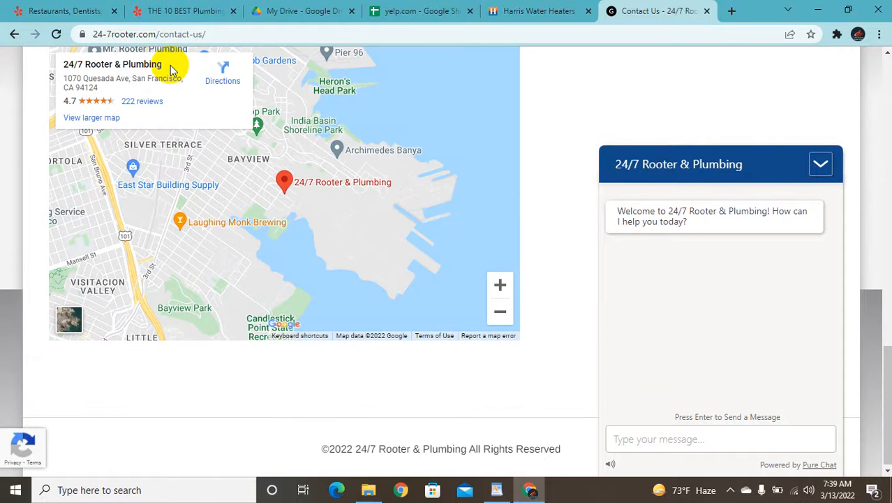
pyautogui.scroll(-1, 170, 70)
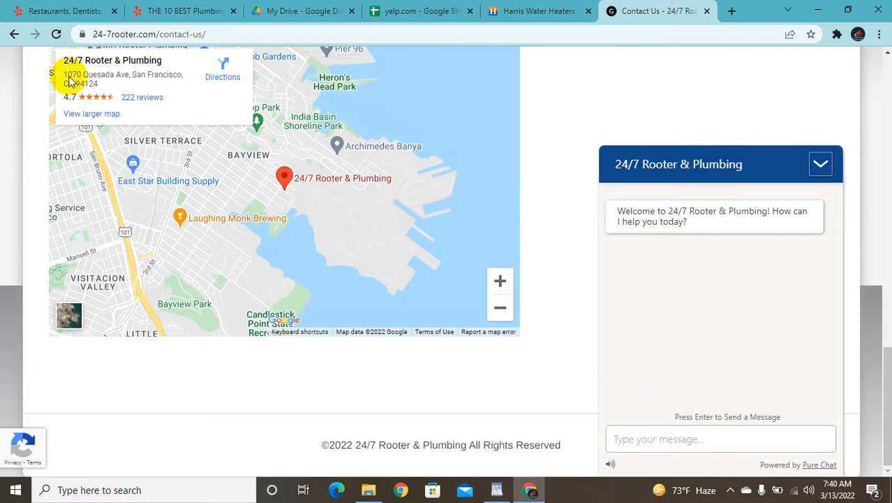
# Step: Copy the company's street address and city from the map card into cell B5 of the yelp.com spreadsheet
pyautogui.moveTo(65, 77); pyautogui.dragTo(180, 78)
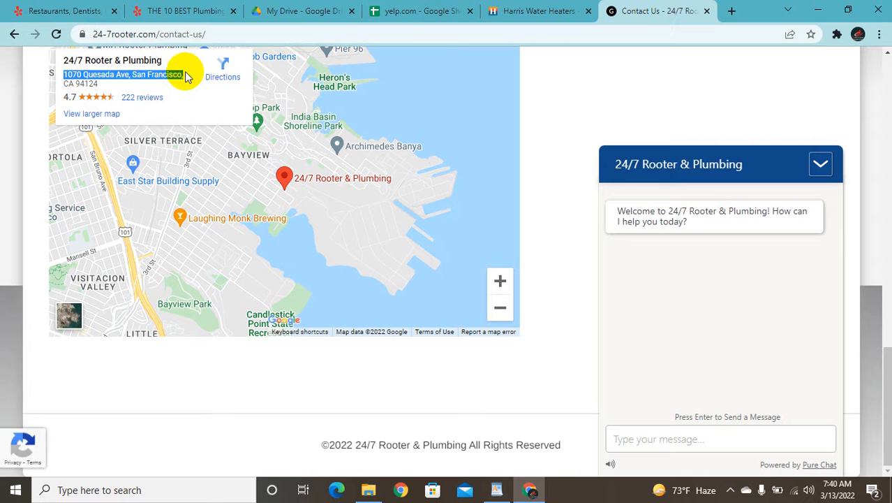
pyautogui.click(427, 11)
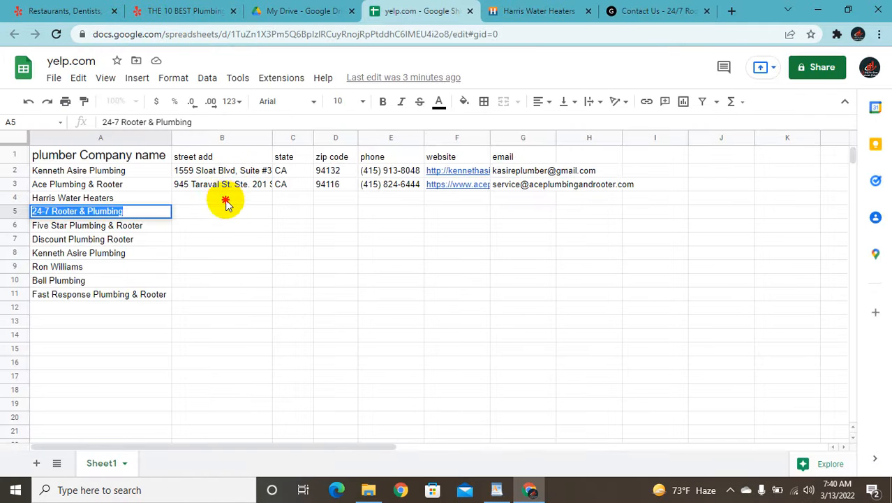
pyautogui.click(226, 208)
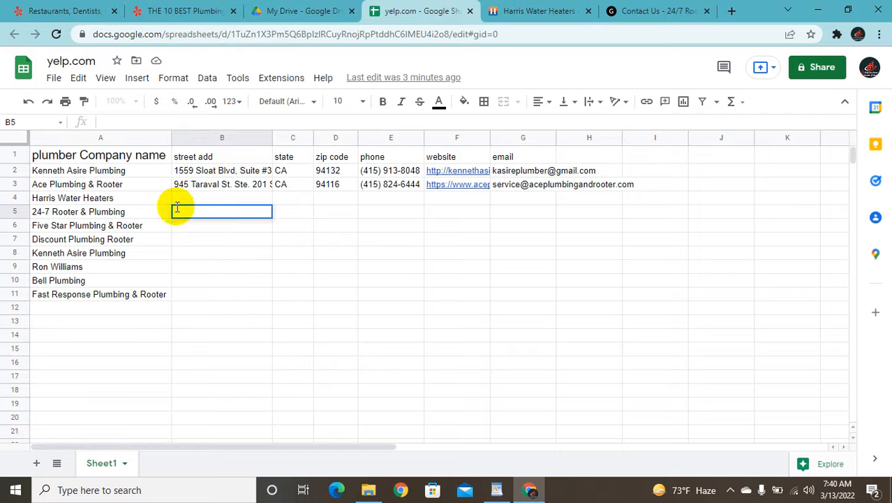
pyautogui.click(153, 201)
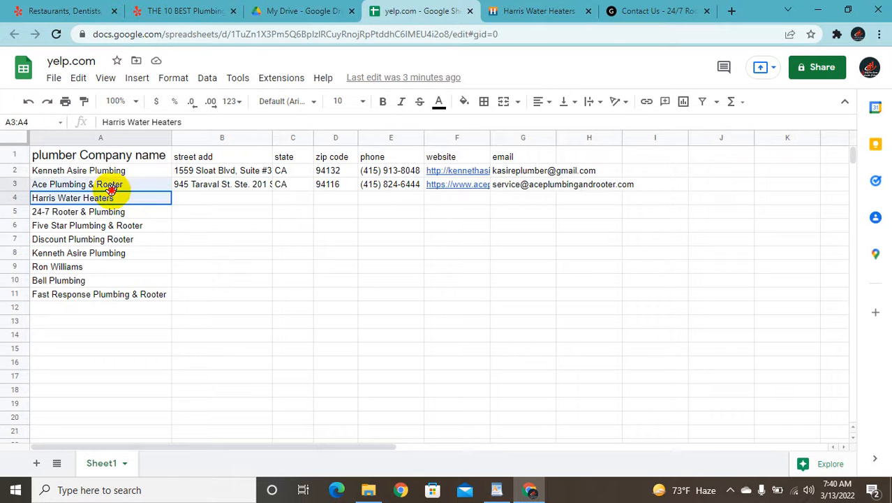
pyautogui.doubleClick(196, 211)
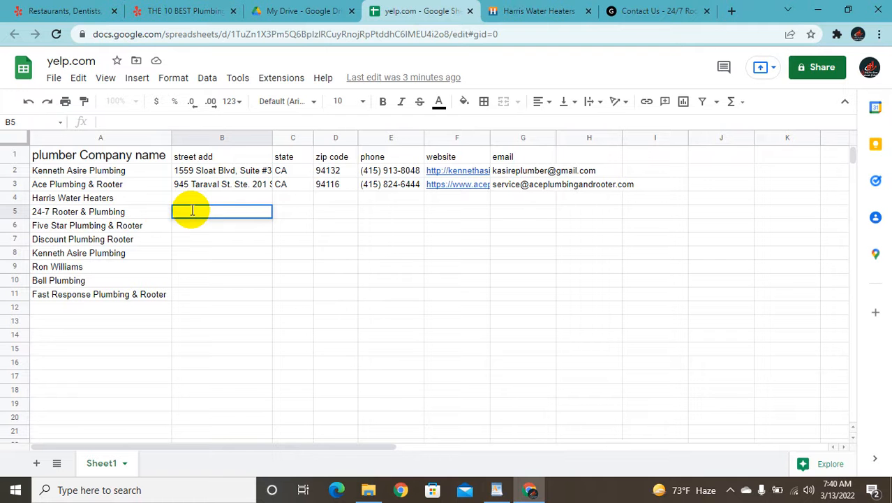
pyautogui.write('1070 Quesada Ave, San Francisco,')
# Step: Enter CA as the state for 24-7 Rooter & Plumbing in cell C5
pyautogui.doubleClick(333, 211)
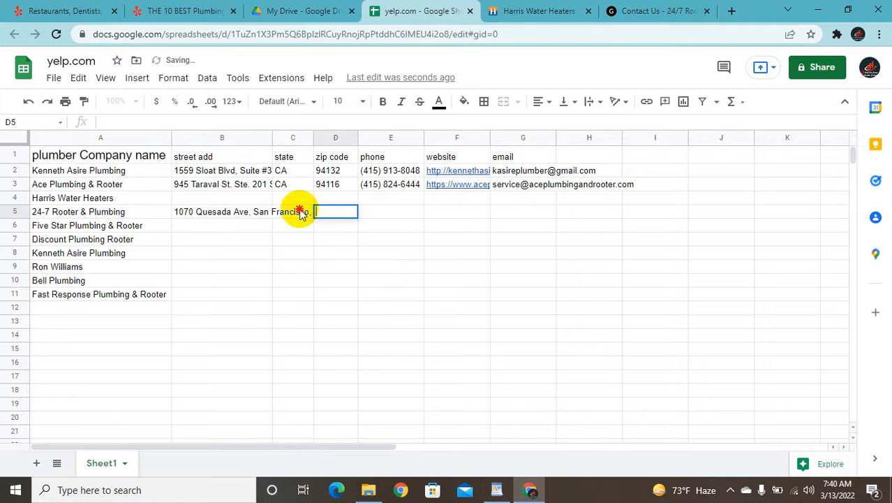
pyautogui.doubleClick(299, 211)
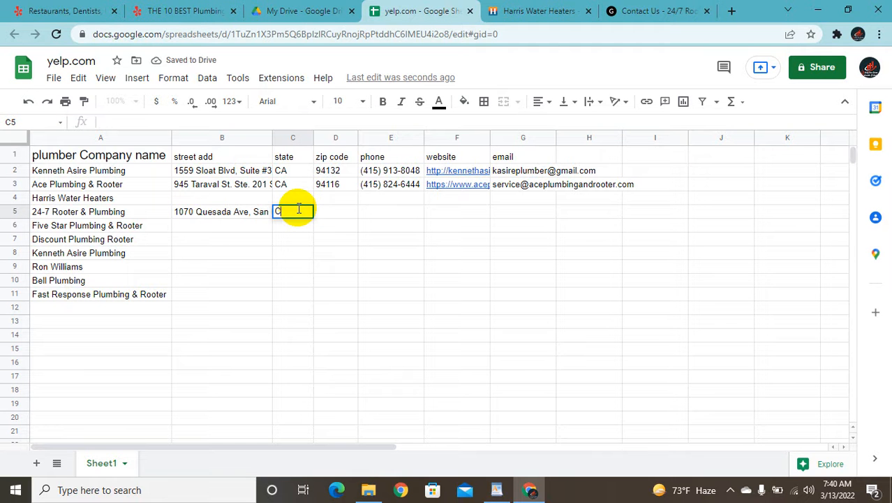
pyautogui.write('CA')
pyautogui.click(337, 212)
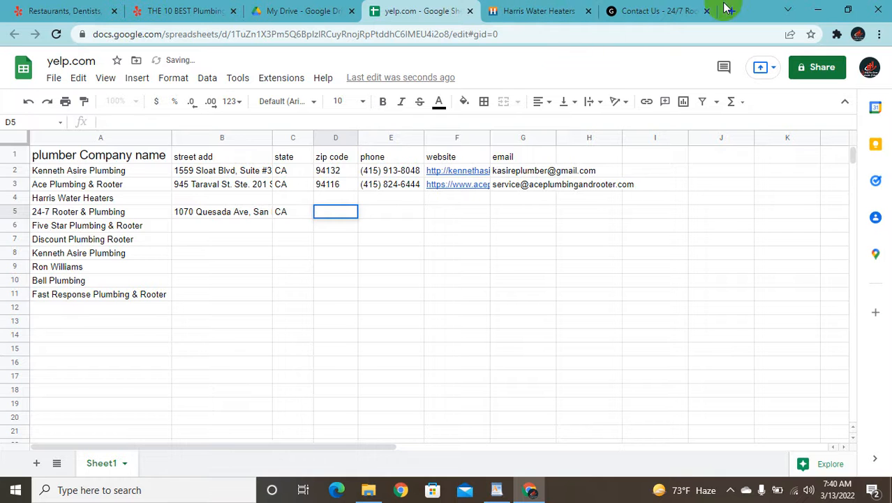
# Step: Copy the zip code from the Contact Us page's map card into cell D5 of the spreadsheet
pyautogui.click(648, 11)
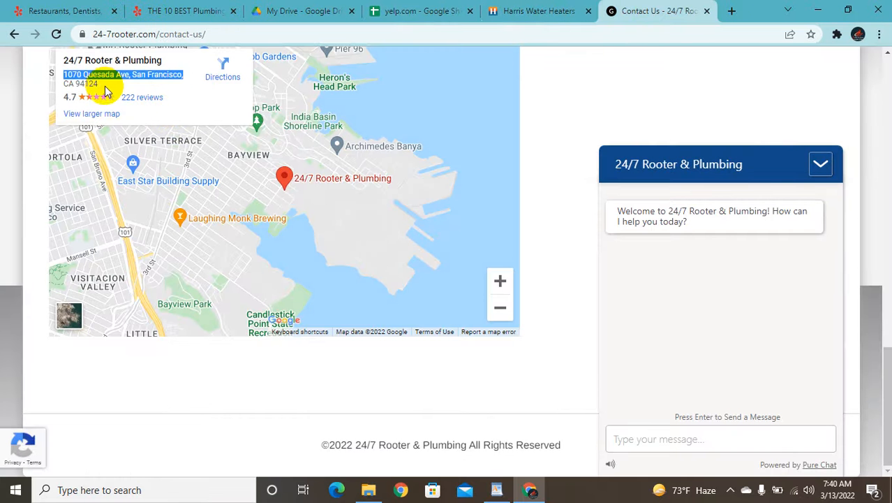
pyautogui.moveTo(104, 85); pyautogui.dragTo(83, 85)
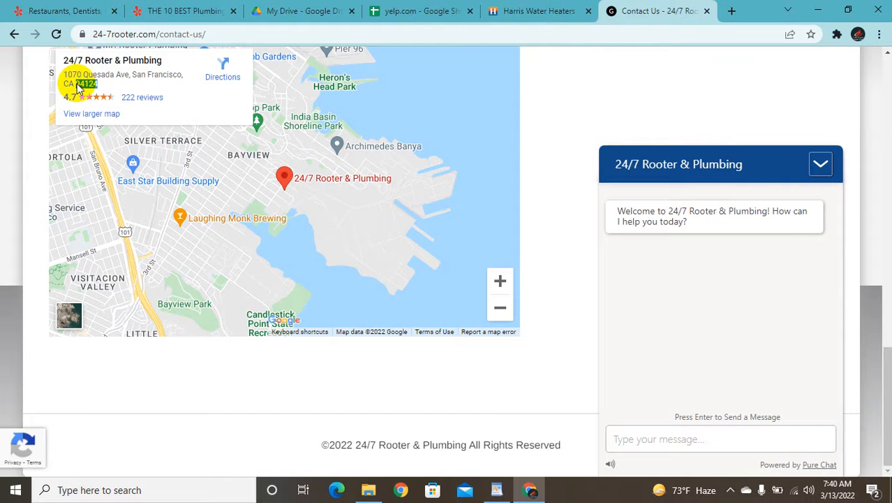
pyautogui.rightClick(78, 87)
pyautogui.click(88, 91)
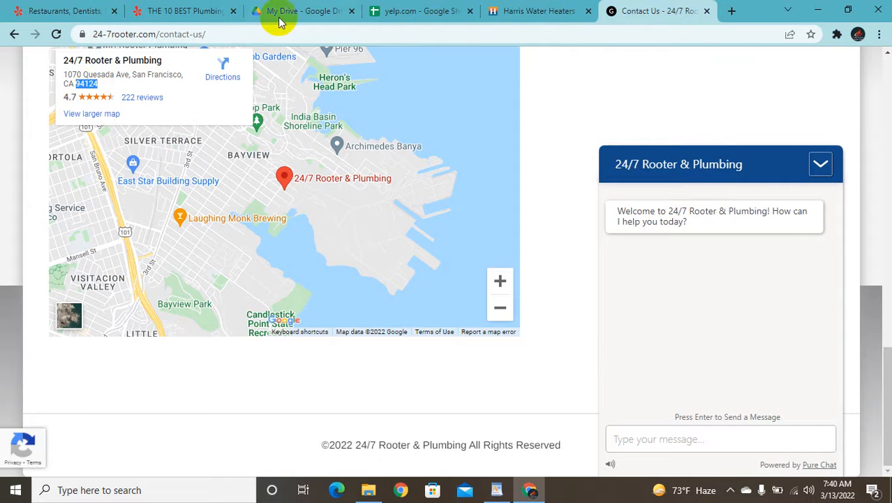
pyautogui.click(453, 6)
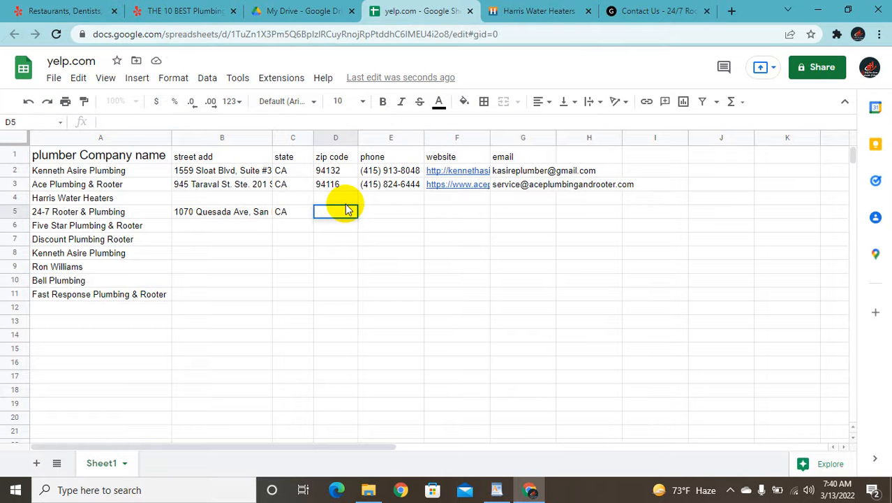
pyautogui.hotkey('ctrl', 'v')
pyautogui.press('Tab')
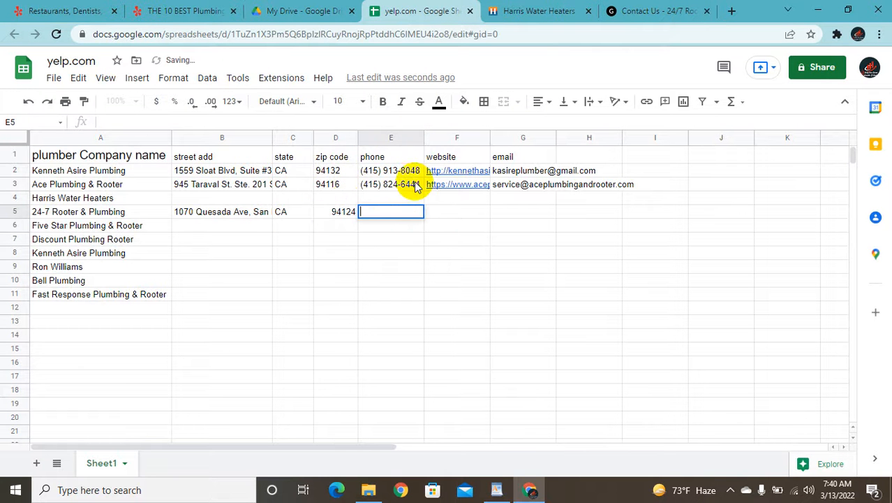
# Step: Return to the Contact Us page and try to select the San Francisco phone number in the page header, dismissing the call prompts
pyautogui.click(617, 12)
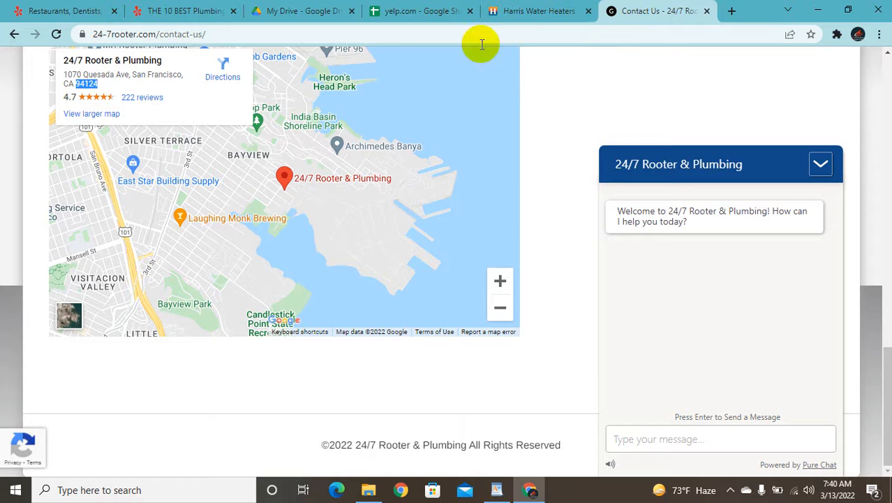
pyautogui.scroll(1, 205, 93)
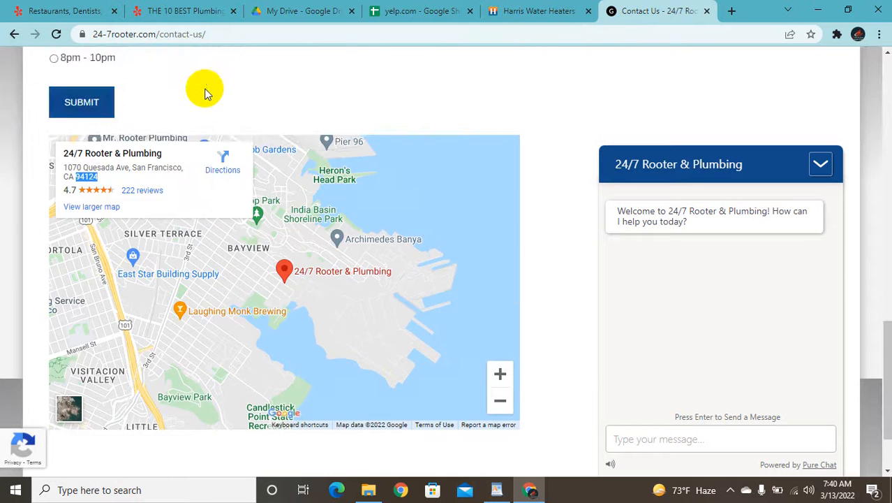
pyautogui.scroll(10, 204, 93)
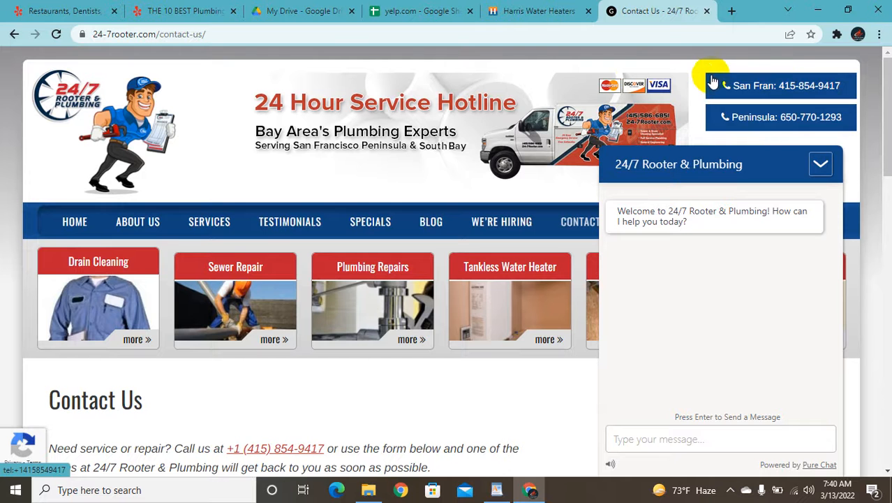
pyautogui.moveTo(697, 79)
pyautogui.mouseDown()
pyautogui.moveTo(842, 97)
pyautogui.moveTo(797, 85)
pyautogui.moveTo(701, 88)
pyautogui.moveTo(710, 96)
pyautogui.moveTo(701, 96)
pyautogui.mouseUp()
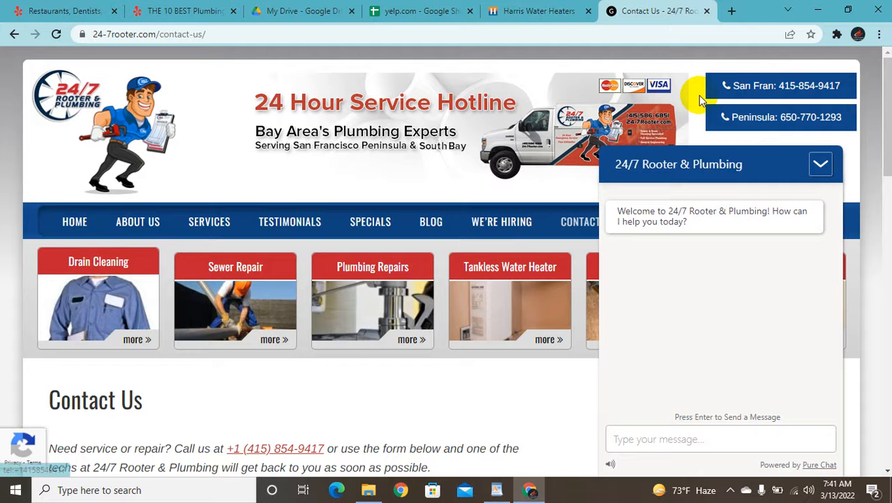
pyautogui.click(854, 84)
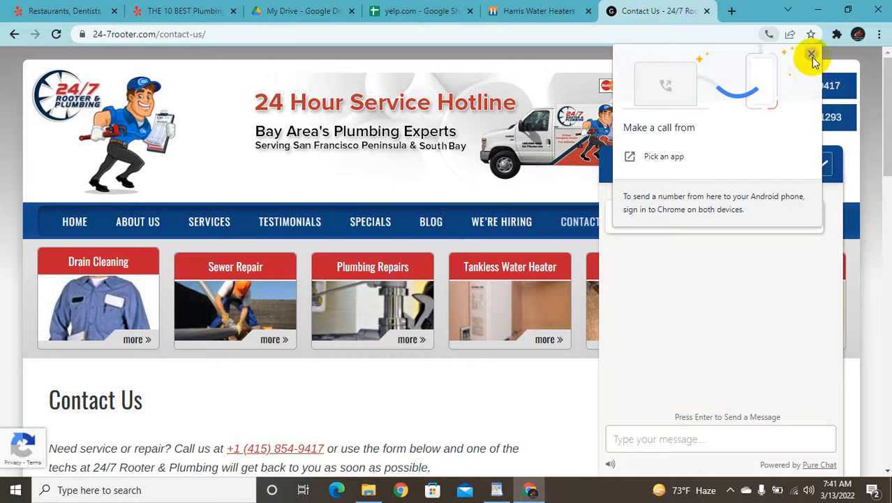
pyautogui.click(811, 55)
pyautogui.moveTo(840, 78); pyautogui.dragTo(842, 82)
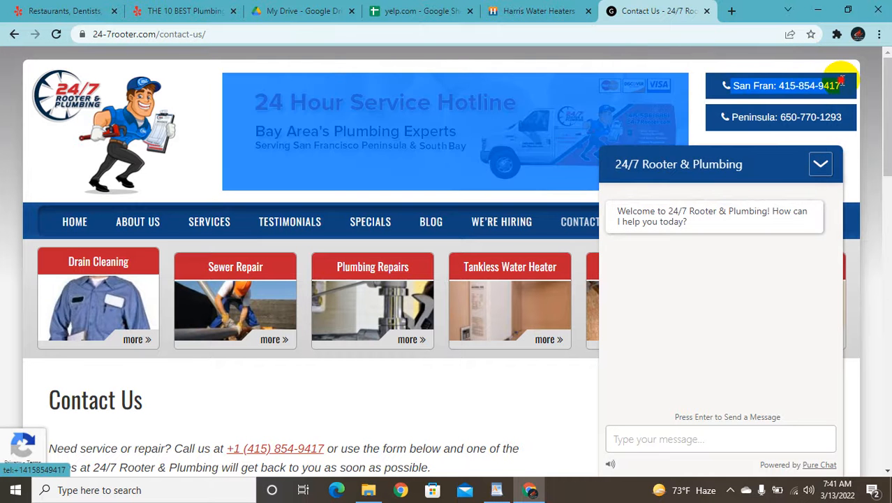
pyautogui.click(843, 85)
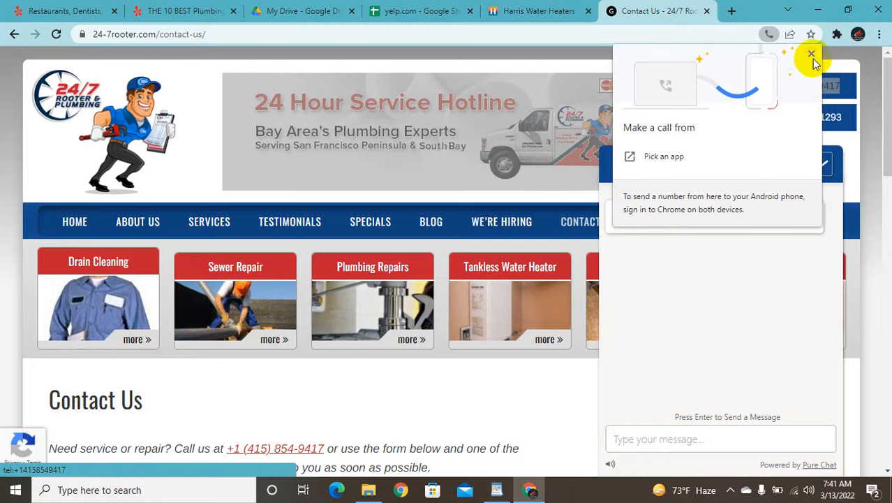
pyautogui.click(812, 56)
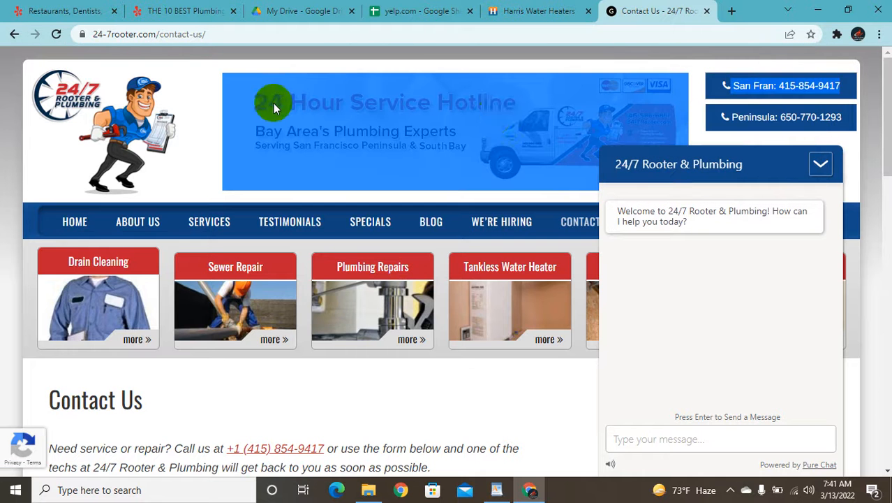
# Step: Copy the phone number from the Contact Us page's intro sentence, without the +1 prefix, into cell E5 of the yelp.com spreadsheet
pyautogui.scroll(-5, 275, 102)
pyautogui.scroll(5, 276, 102)
pyautogui.scroll(-4, 277, 98)
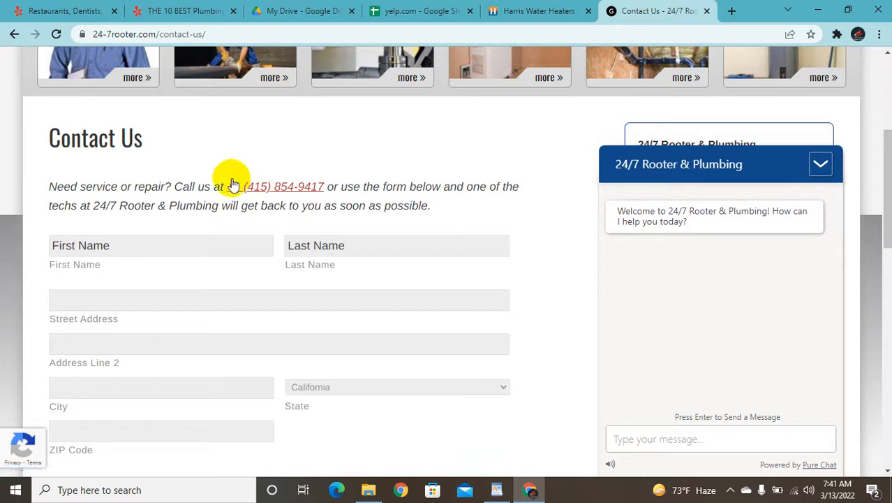
pyautogui.click(330, 178)
pyautogui.moveTo(324, 182); pyautogui.dragTo(242, 171)
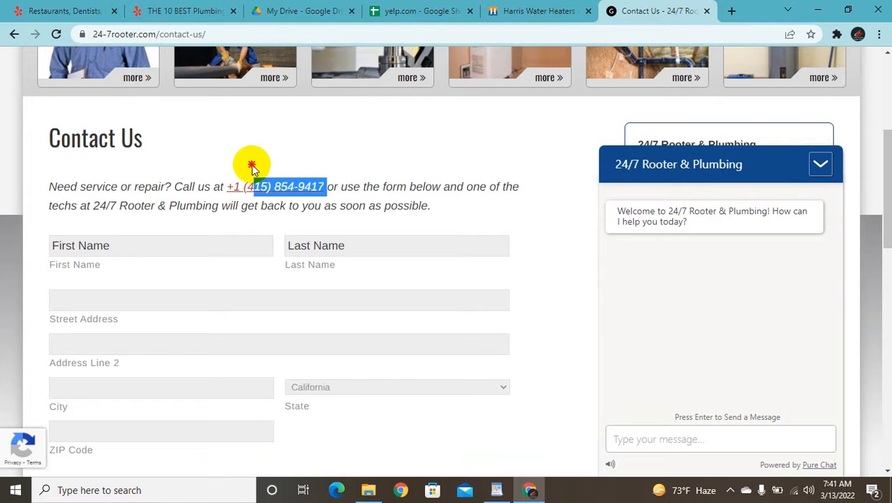
pyautogui.click(252, 167)
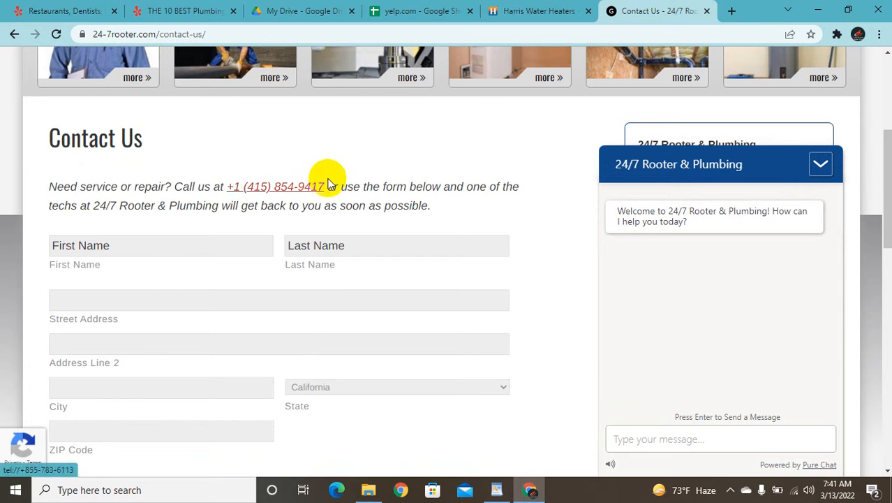
pyautogui.moveTo(326, 179); pyautogui.dragTo(246, 180)
pyautogui.hotkey('ctrl', 'c')
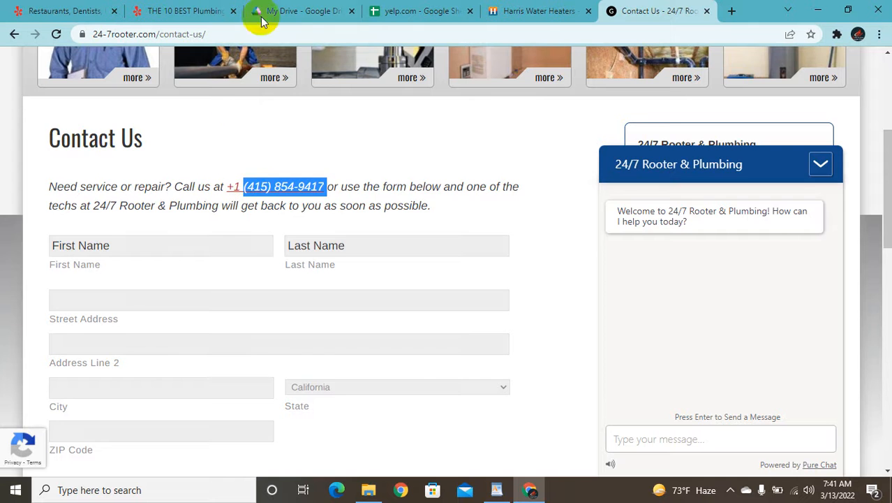
pyautogui.click(399, 10)
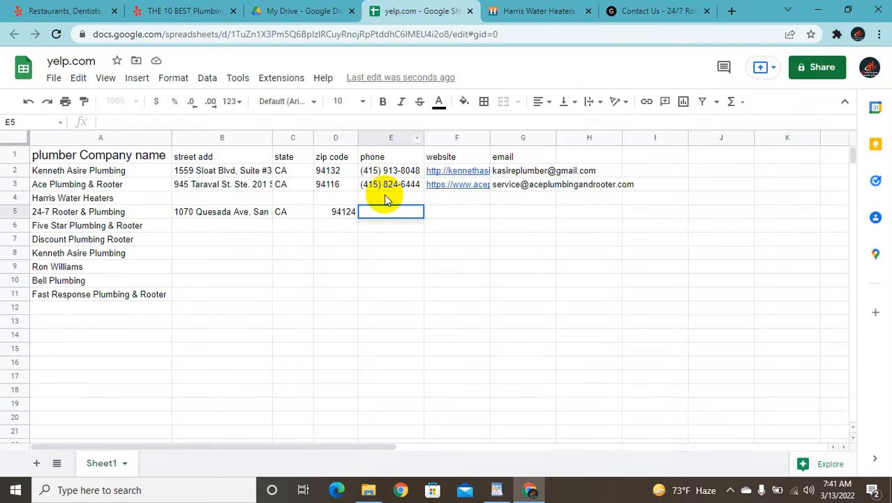
pyautogui.hotkey('ctrl', 'v')
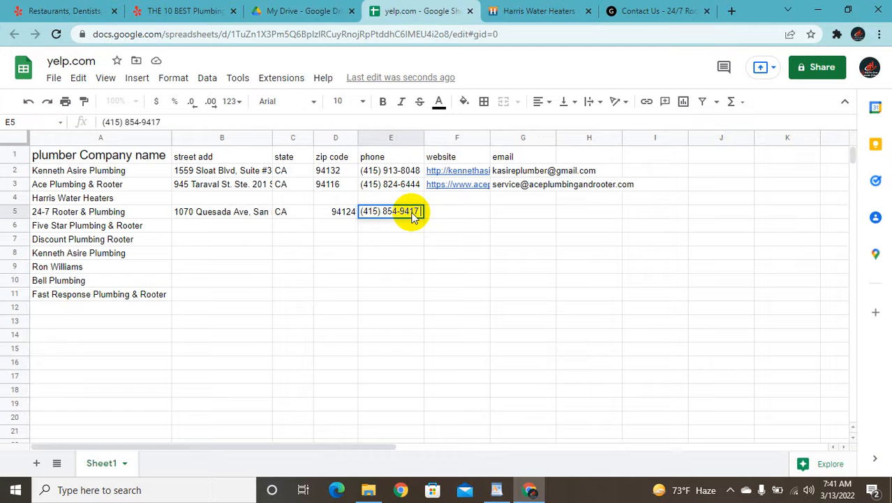
pyautogui.click(454, 211)
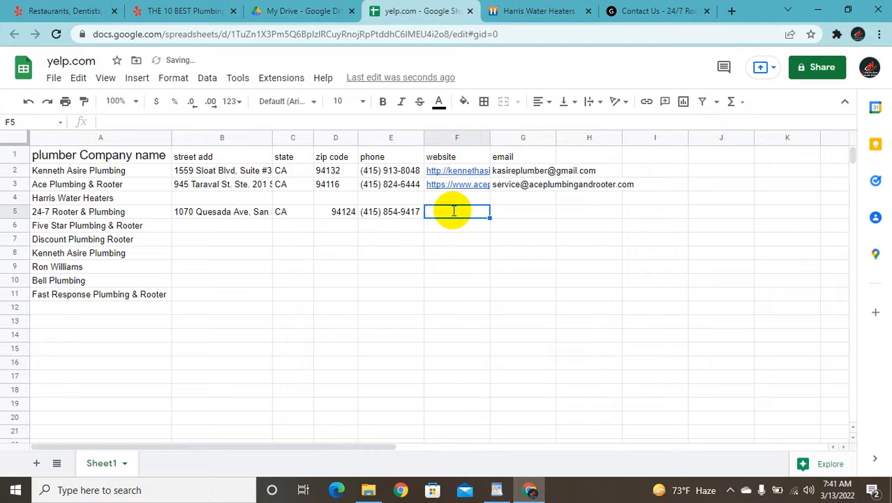
# Step: Look through the 24/7 Rooter & Plumbing Contact Us page for an email address, collapsing the chat window and reloading the page
pyautogui.click(621, 6)
pyautogui.scroll(4, 502, 168)
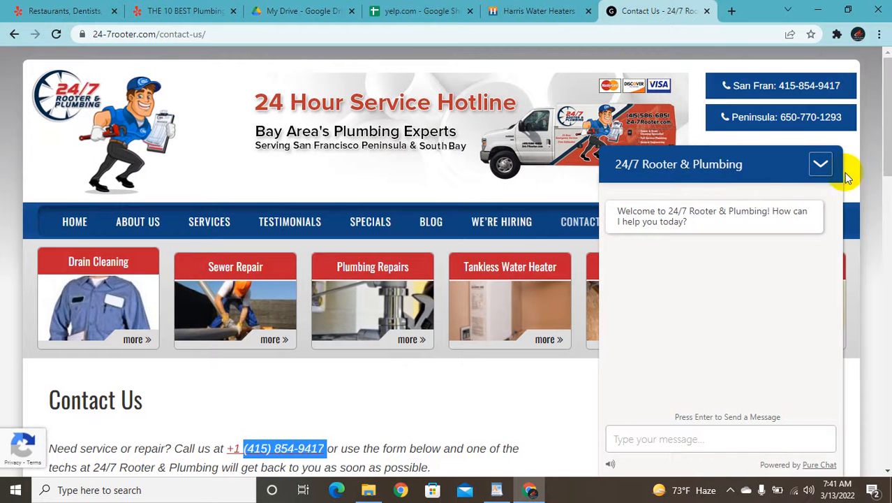
pyautogui.click(823, 163)
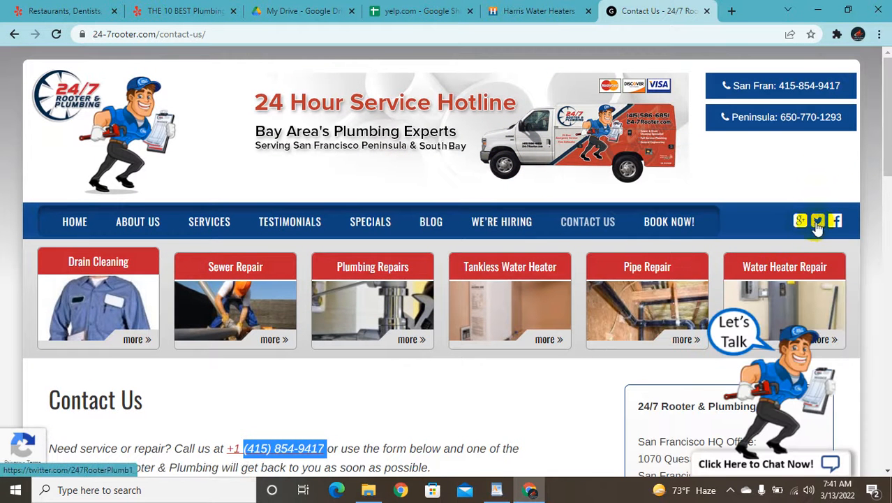
pyautogui.click(580, 219)
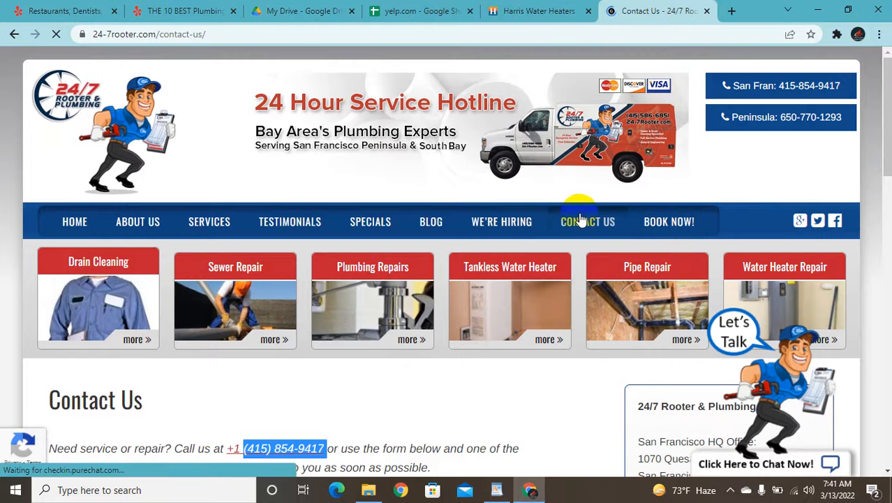
pyautogui.scroll(-7, 580, 220)
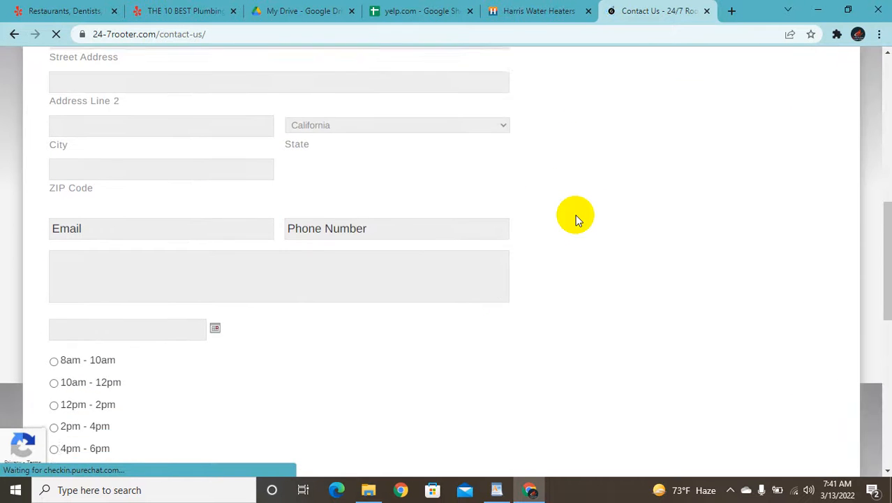
pyautogui.scroll(-1, 575, 218)
pyautogui.scroll(-4, 576, 218)
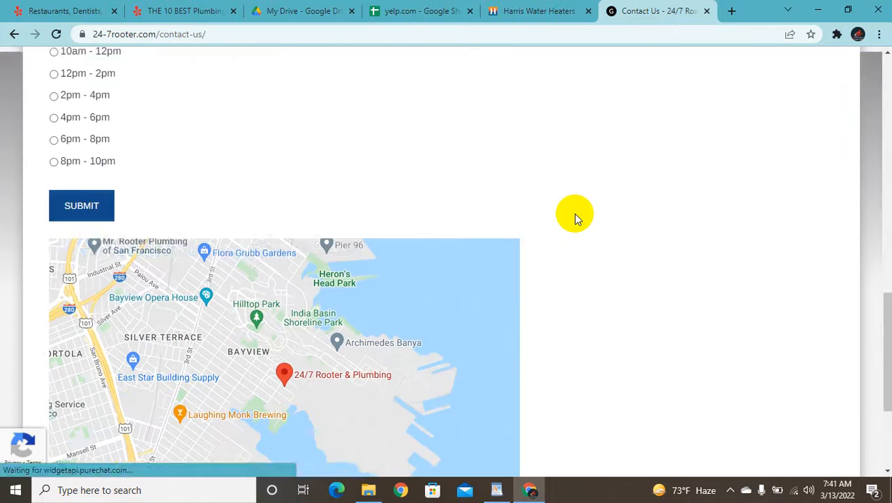
pyautogui.scroll(-3, 575, 214)
pyautogui.scroll(13, 588, 179)
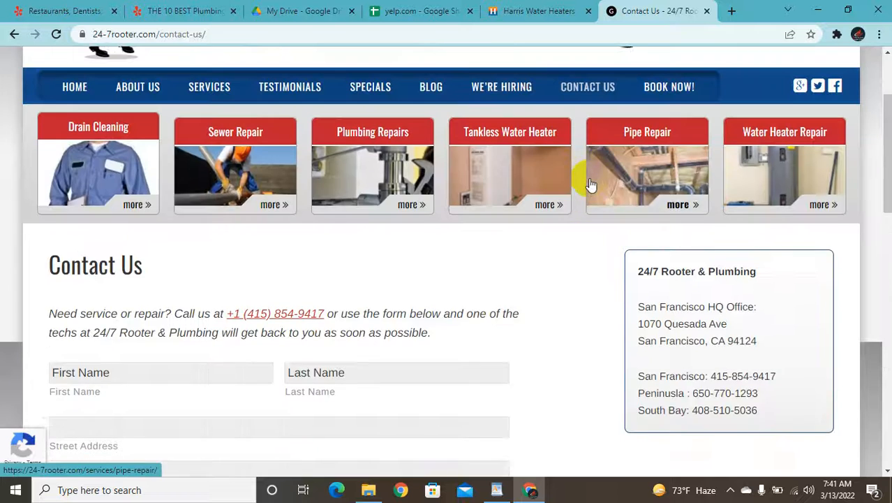
pyautogui.scroll(2, 590, 183)
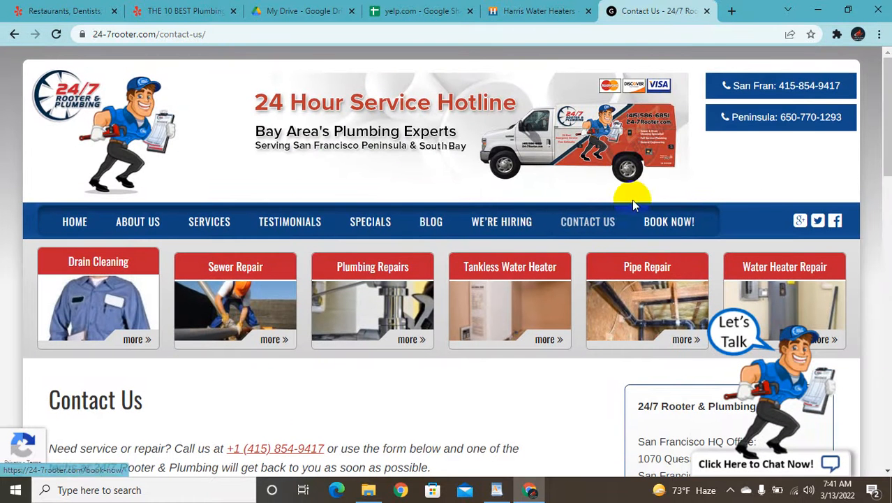
# Step: Open the company's Facebook page from its website, find the contact details, and dismiss the login prompt
pyautogui.click(835, 222)
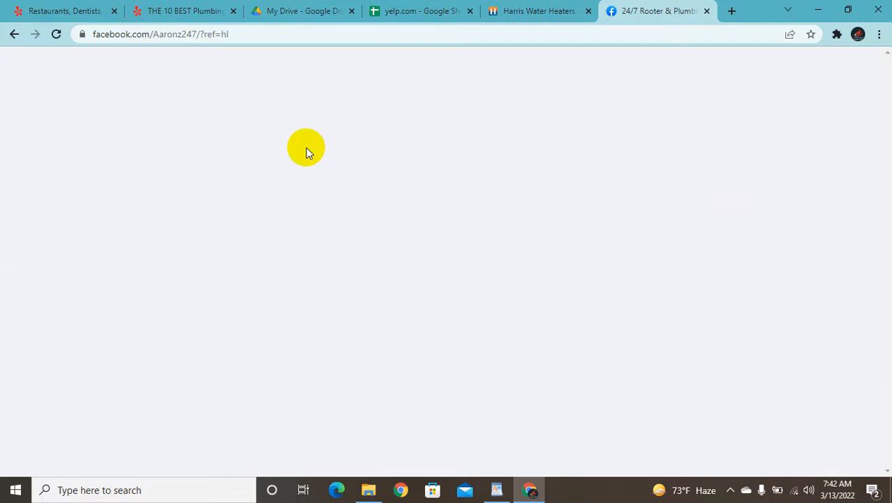
pyautogui.scroll(-1, 168, 220)
pyautogui.scroll(-5, 163, 216)
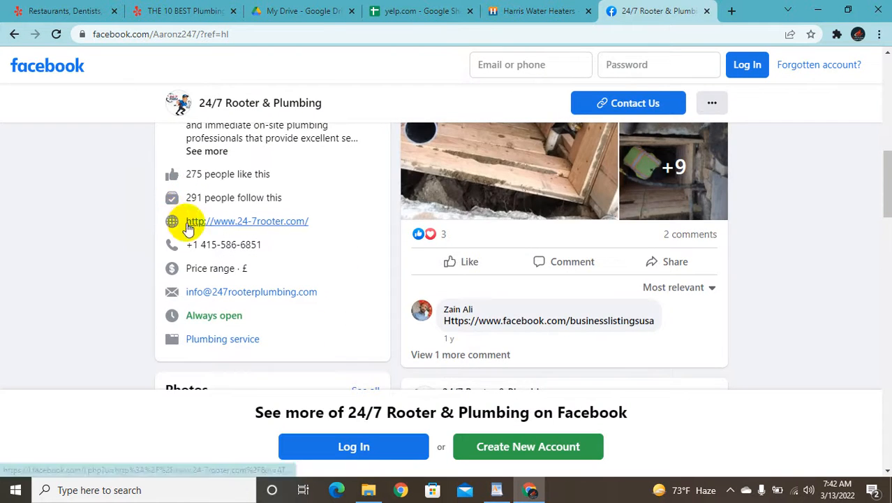
pyautogui.click(189, 224)
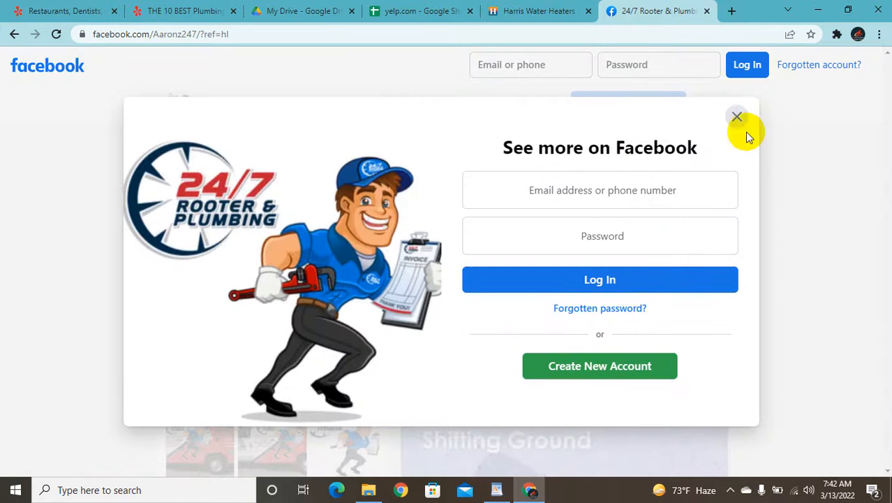
pyautogui.click(739, 116)
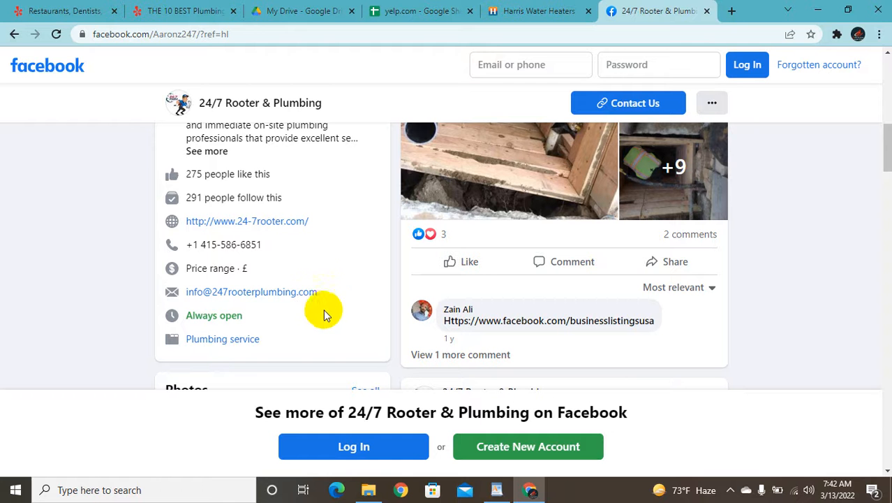
# Step: Copy the company's email address from its Facebook page into cell G5 of the yelp.com spreadsheet
pyautogui.moveTo(330, 297); pyautogui.dragTo(180, 289)
pyautogui.rightClick(188, 288)
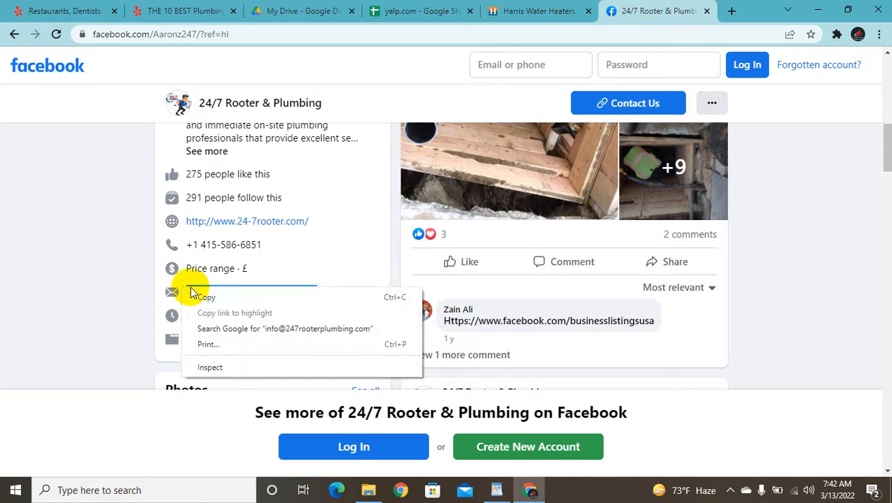
pyautogui.click(196, 294)
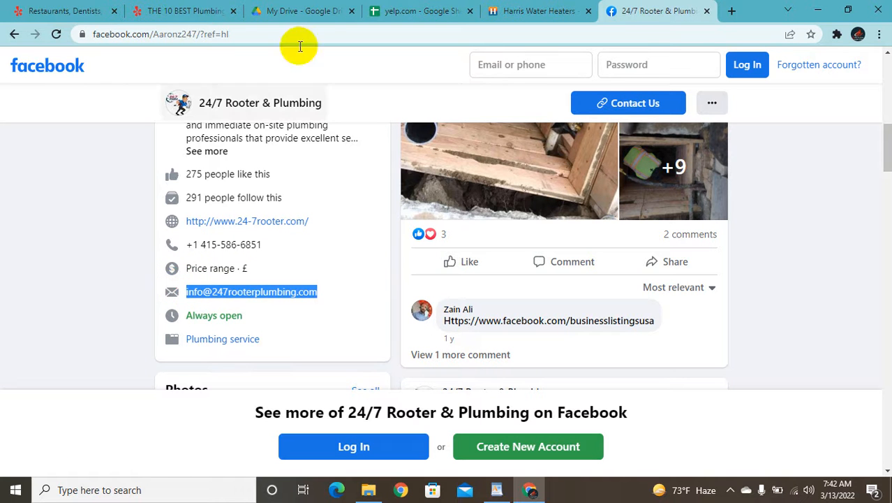
pyautogui.click(436, 10)
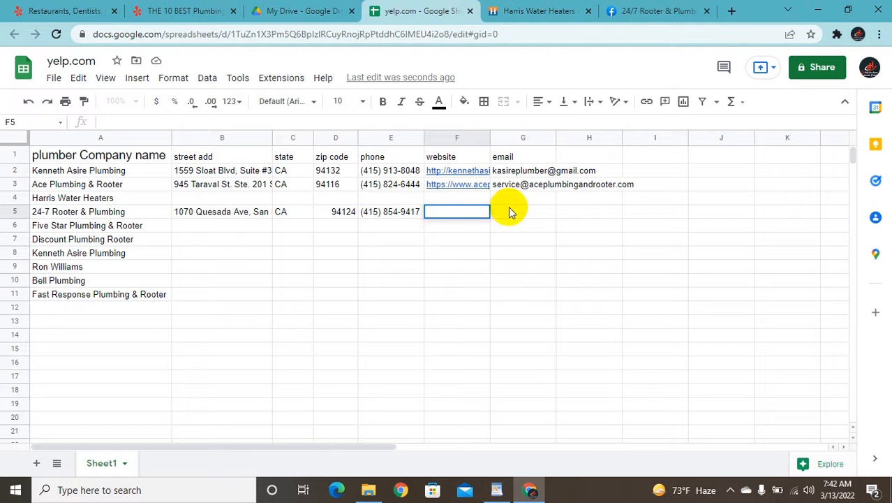
pyautogui.click(511, 216)
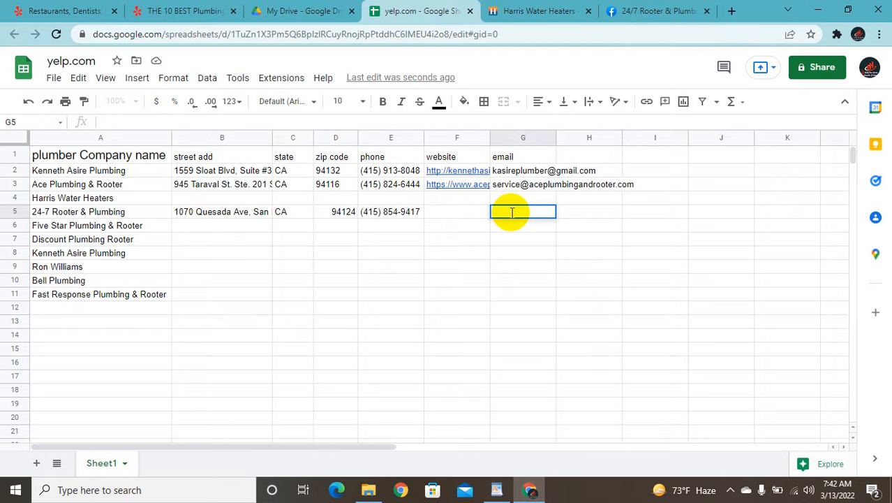
pyautogui.hotkey('ctrl', 'v')
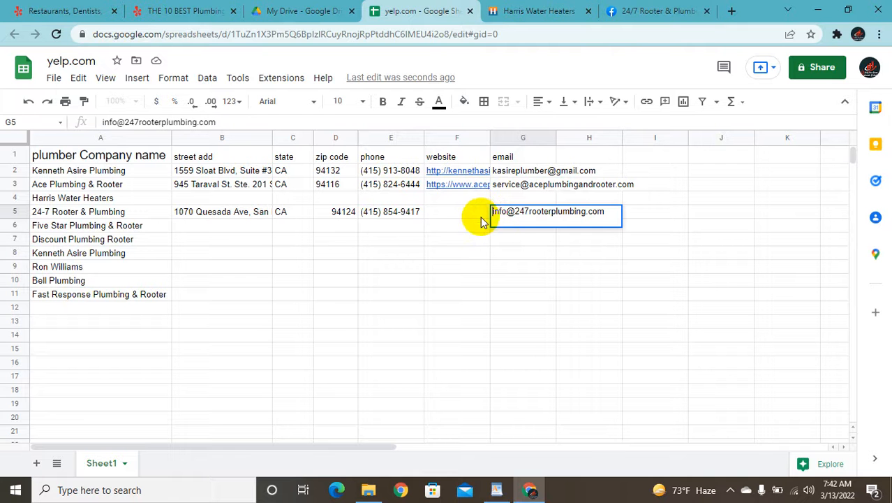
pyautogui.click(470, 214)
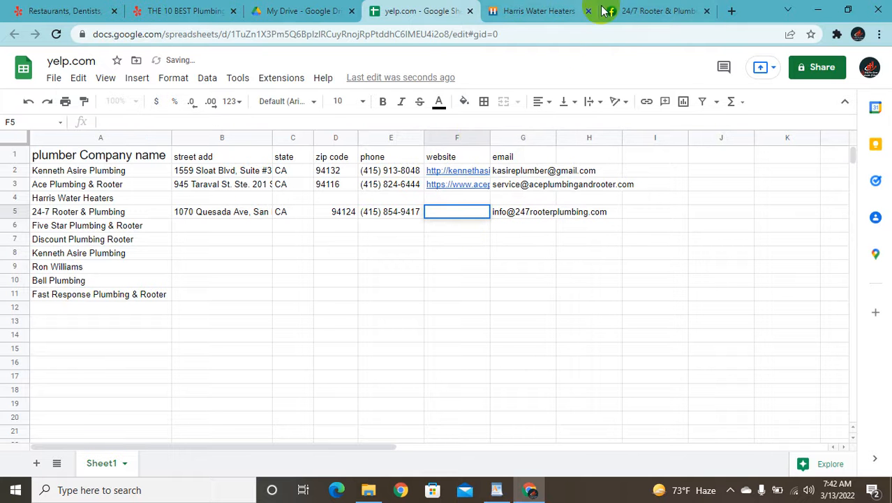
pyautogui.click(656, 10)
pyautogui.scroll(10, 449, 272)
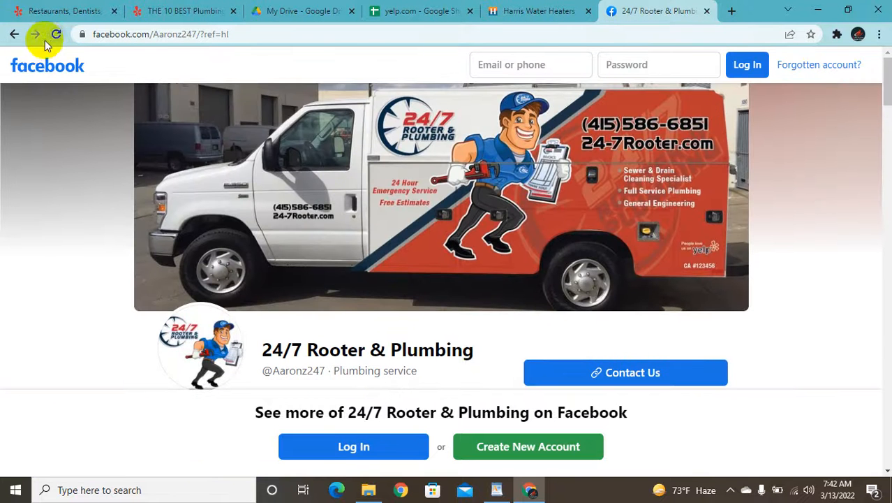
pyautogui.click(16, 34)
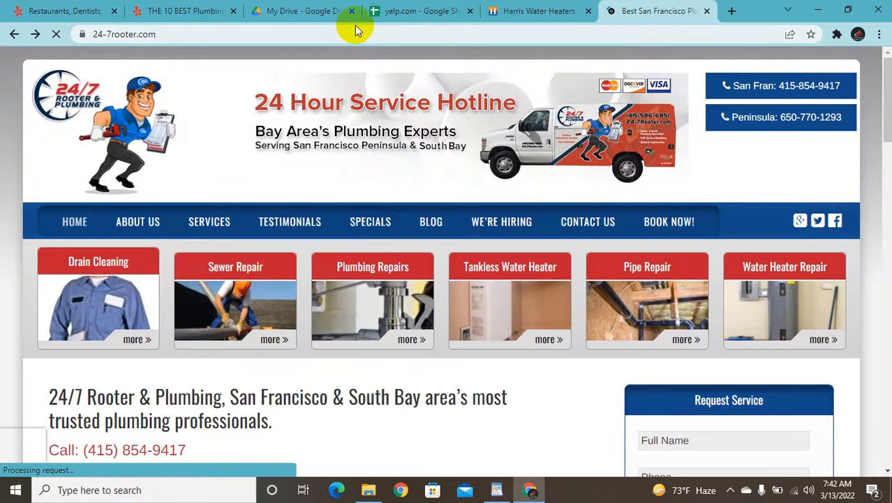
pyautogui.click(285, 30)
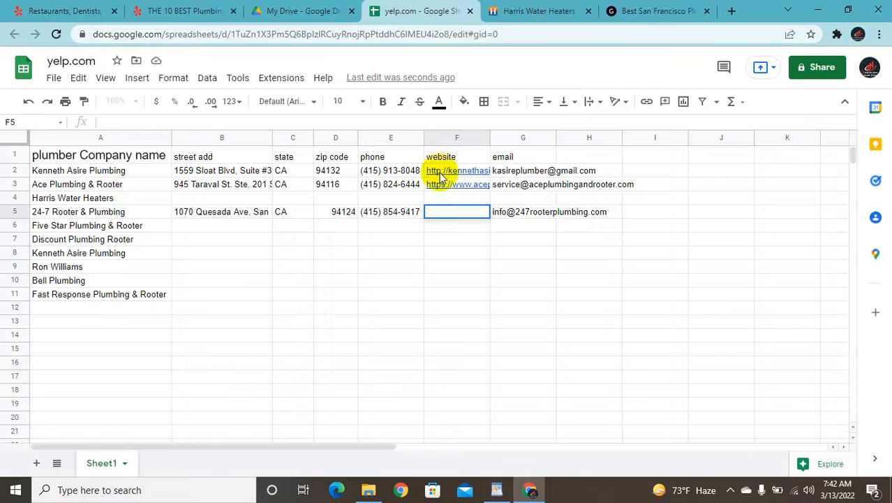
pyautogui.doubleClick(458, 211)
pyautogui.hotkey('ctrl', 'v')
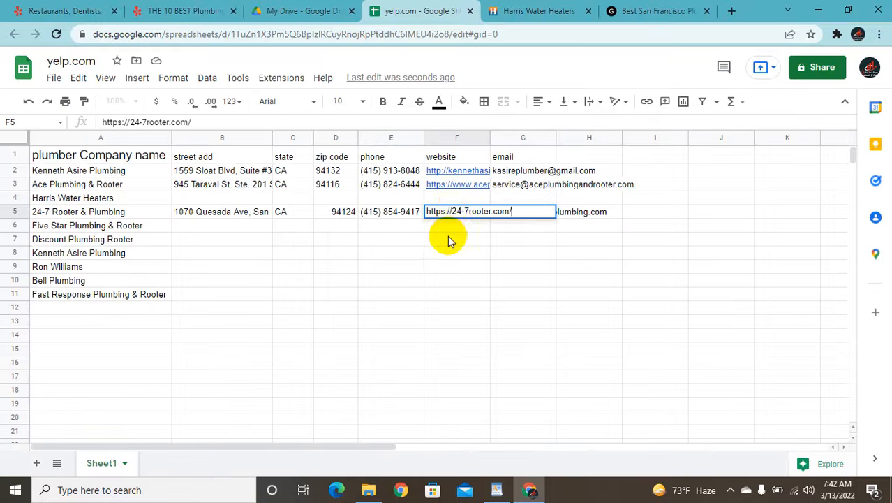
pyautogui.click(451, 238)
pyautogui.click(255, 225)
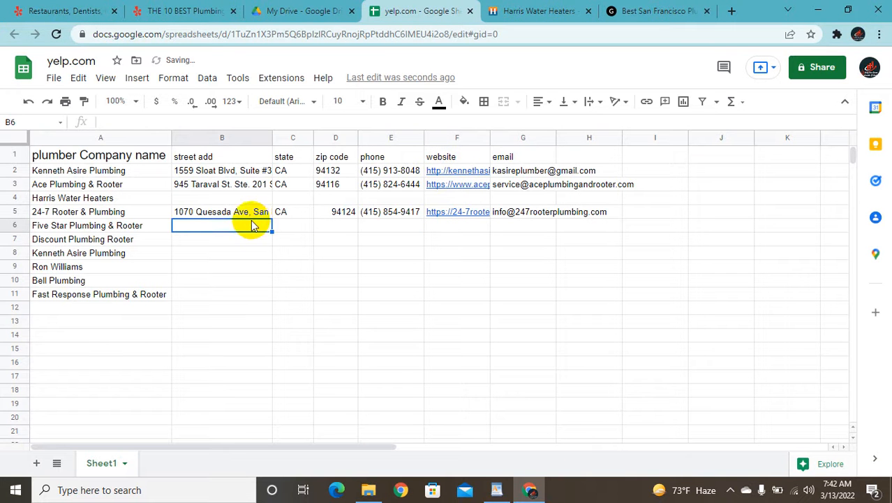
pyautogui.click(108, 226)
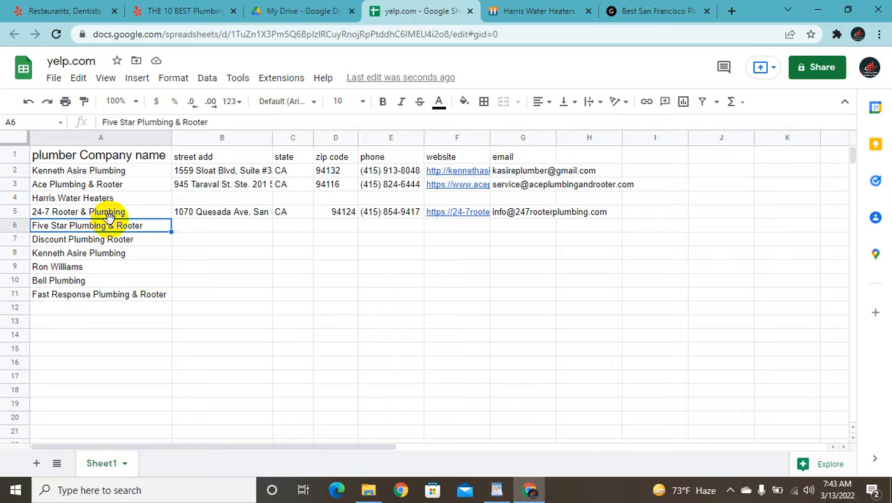
# Step: Minimize the browser and restore the maximized WordPad window to its smaller size
pyautogui.click(790, 6)
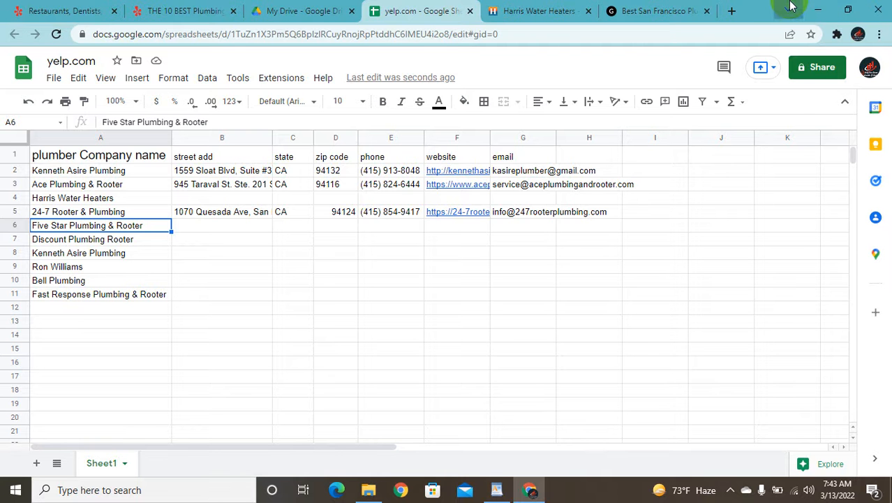
pyautogui.click(819, 7)
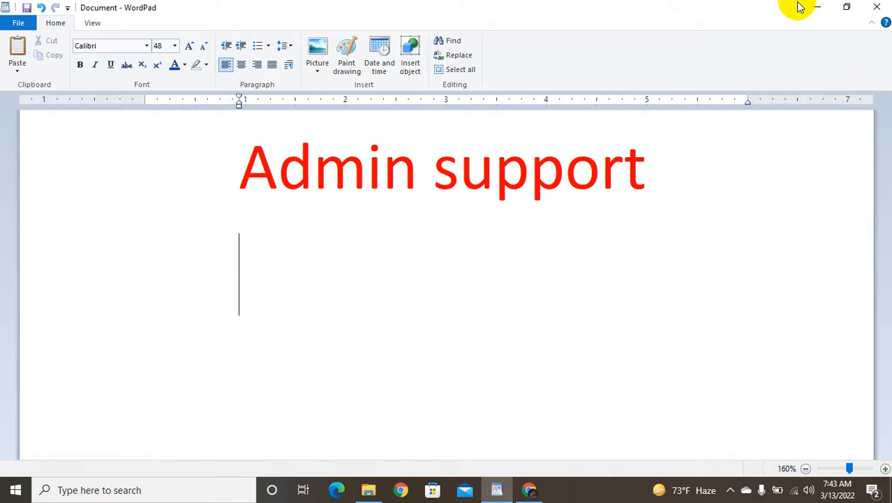
pyautogui.click(847, 7)
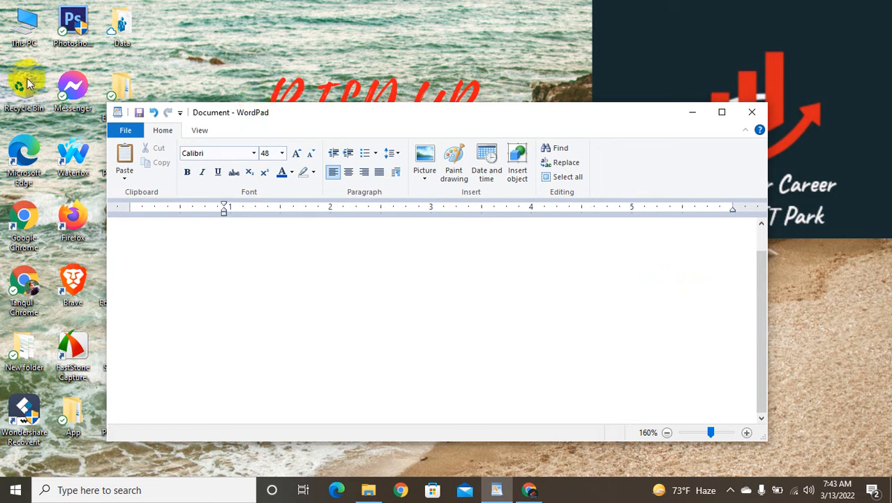